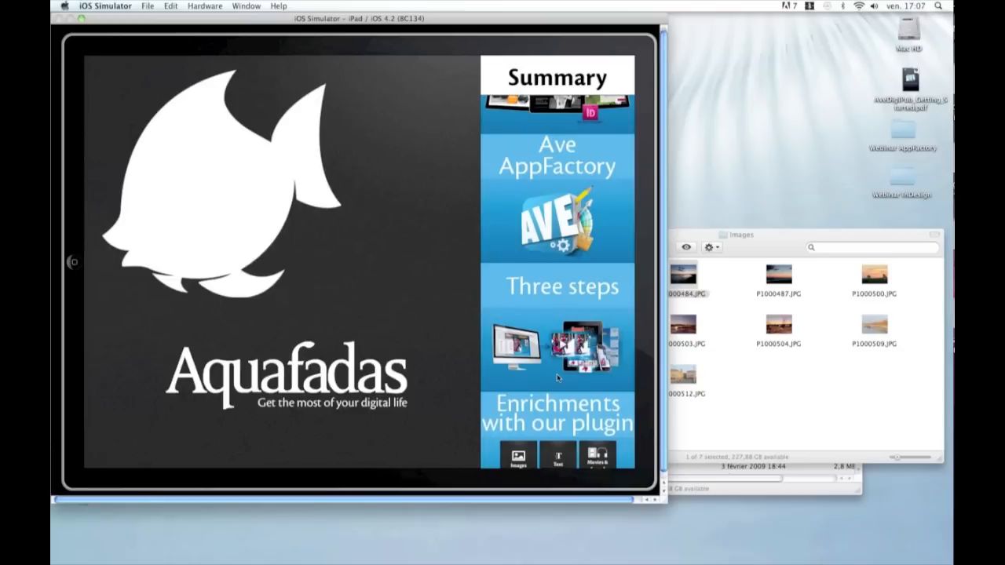
Step: Open the Three steps article from the summary slider in the iPad simulator and return to the home page
click(455, 364)
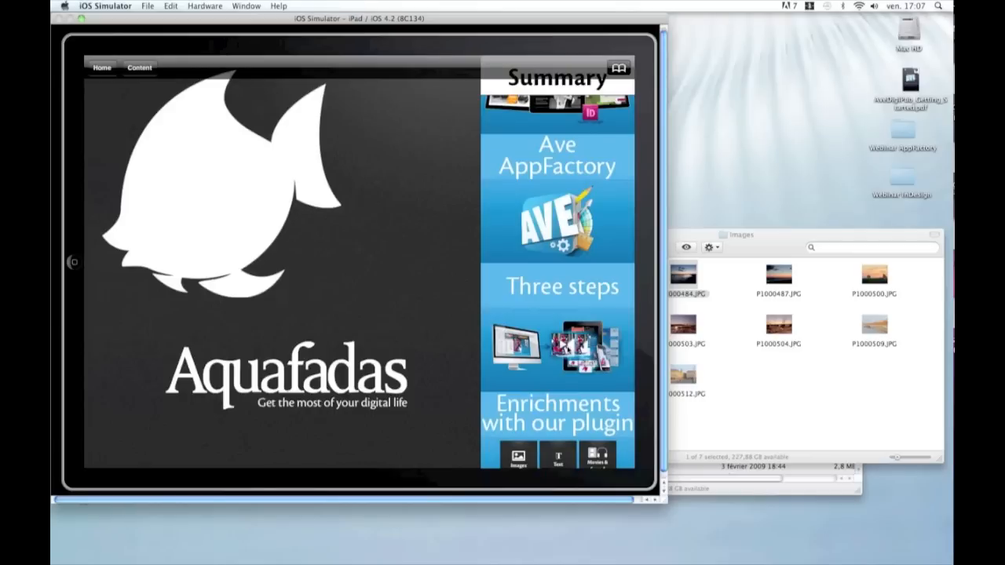
click(563, 368)
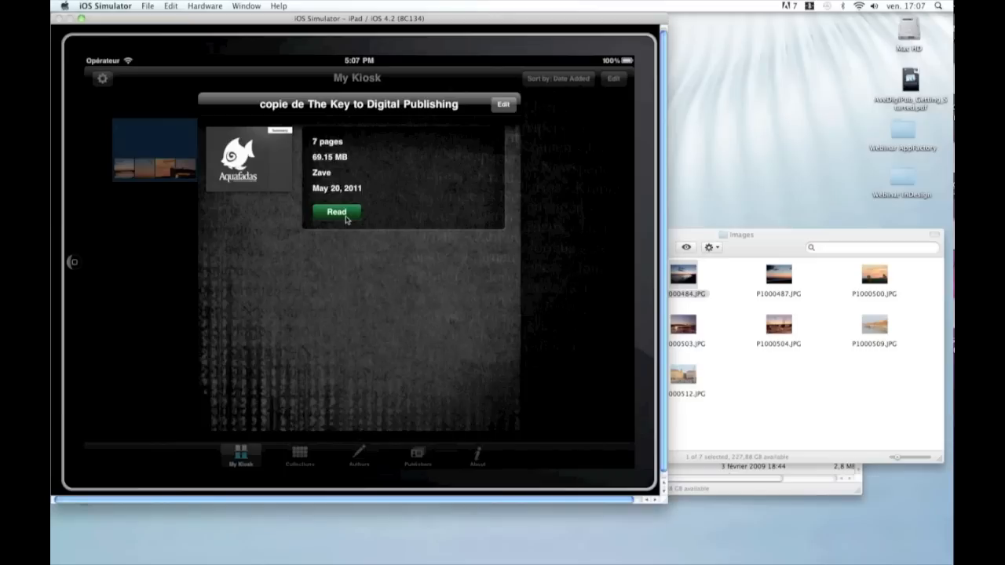
click(337, 212)
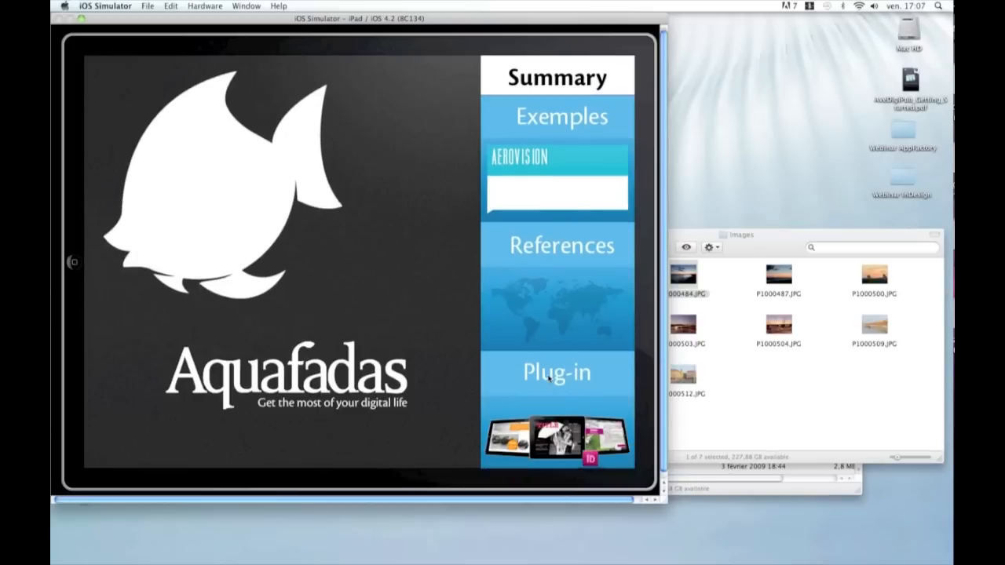
Step: Scroll the summary slider, open the Plug-in article, and go back to the home page
drag(549, 378, 562, 314)
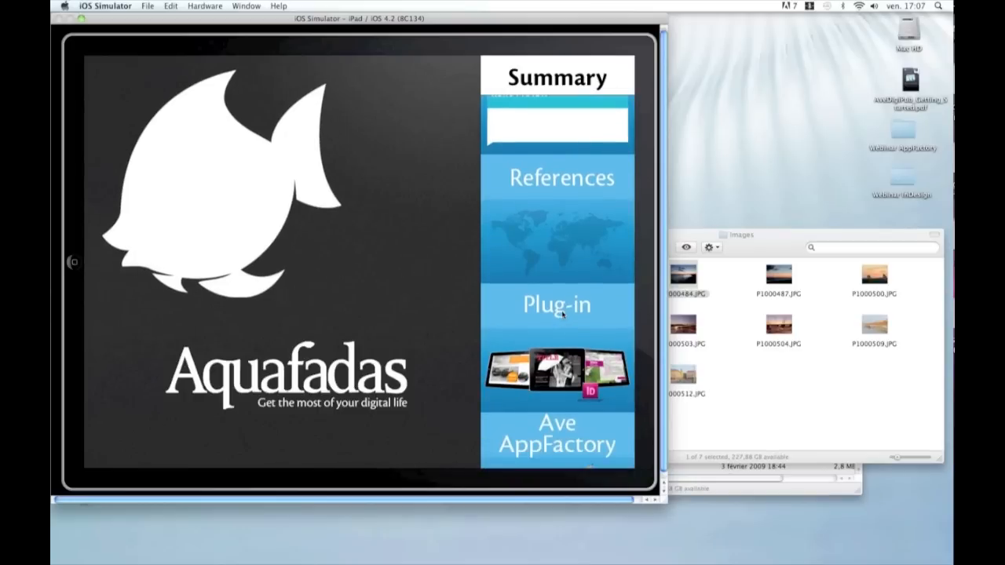
click(562, 314)
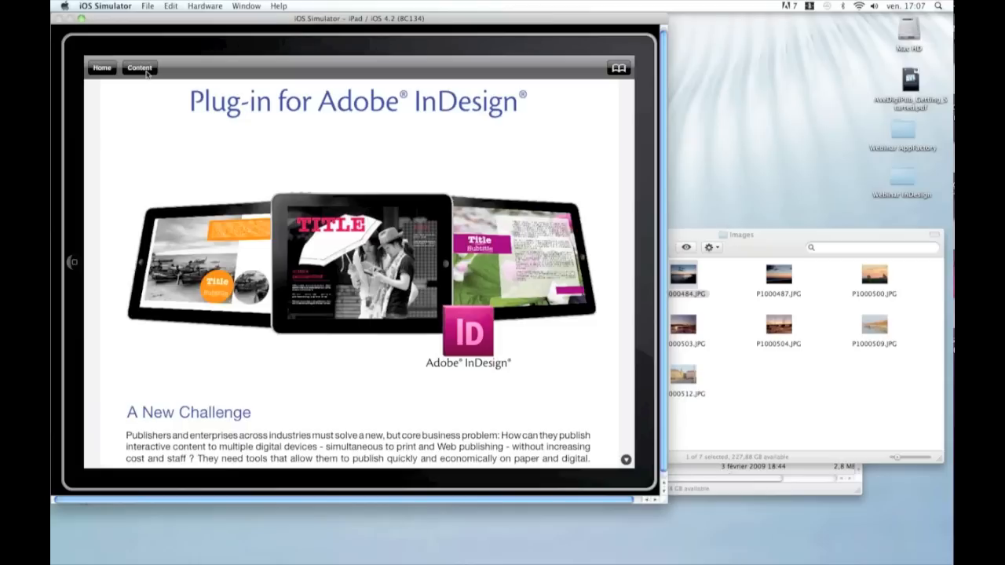
click(147, 73)
click(146, 72)
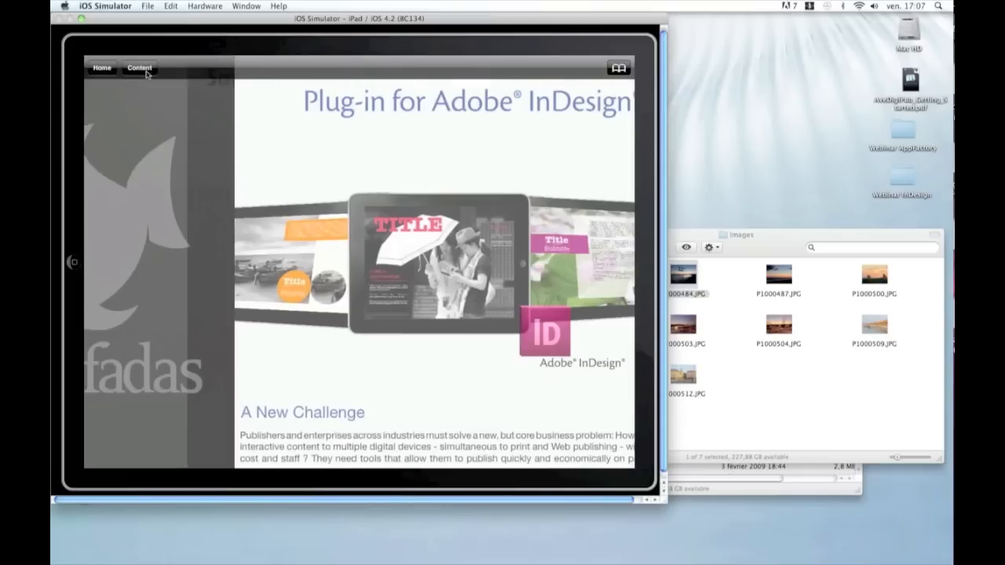
click(250, 154)
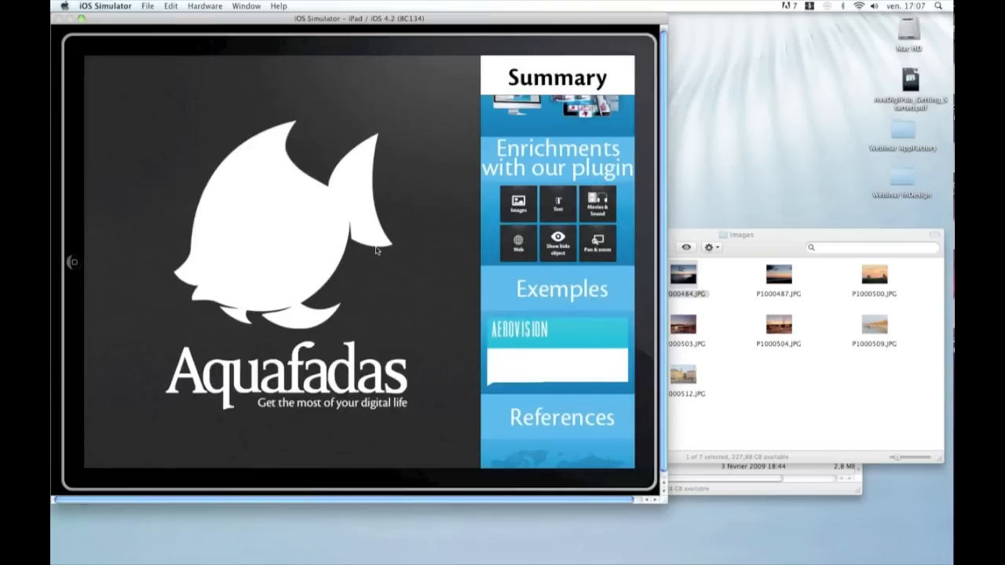
click(377, 250)
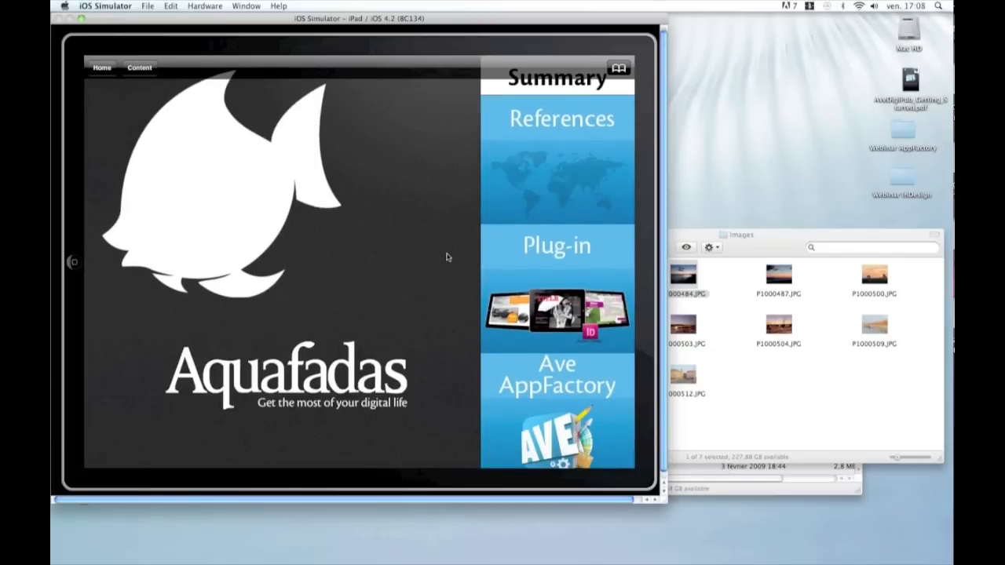
Step: Switch to InDesign and delete the existing slider frame beneath the Summary title
key(super+Tab)
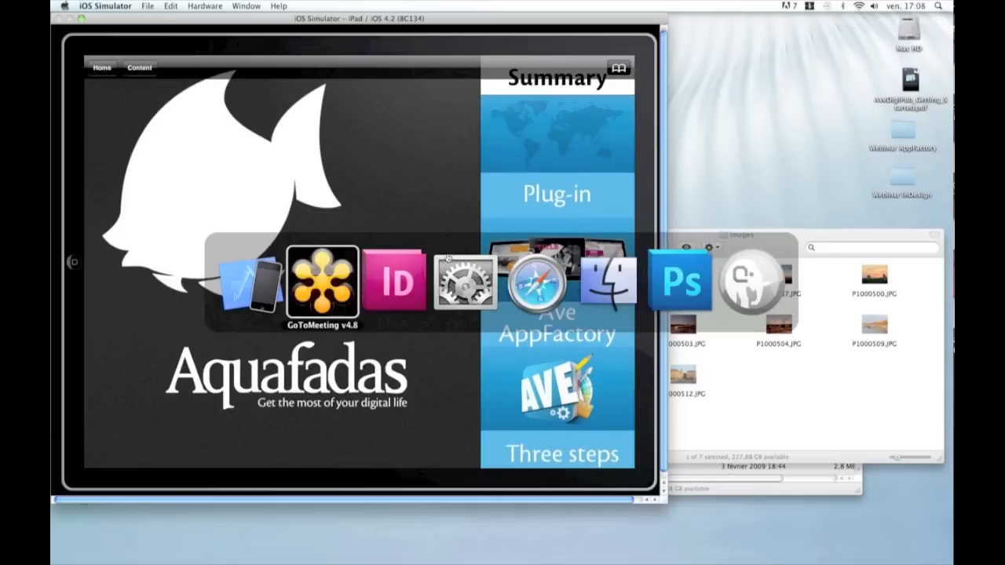
key(super+Tab)
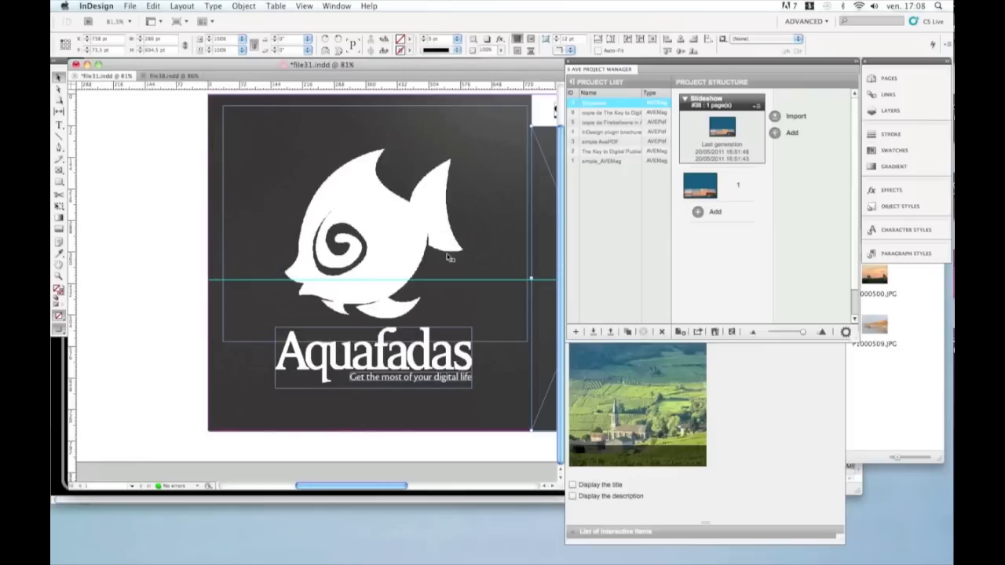
drag(330, 488, 354, 489)
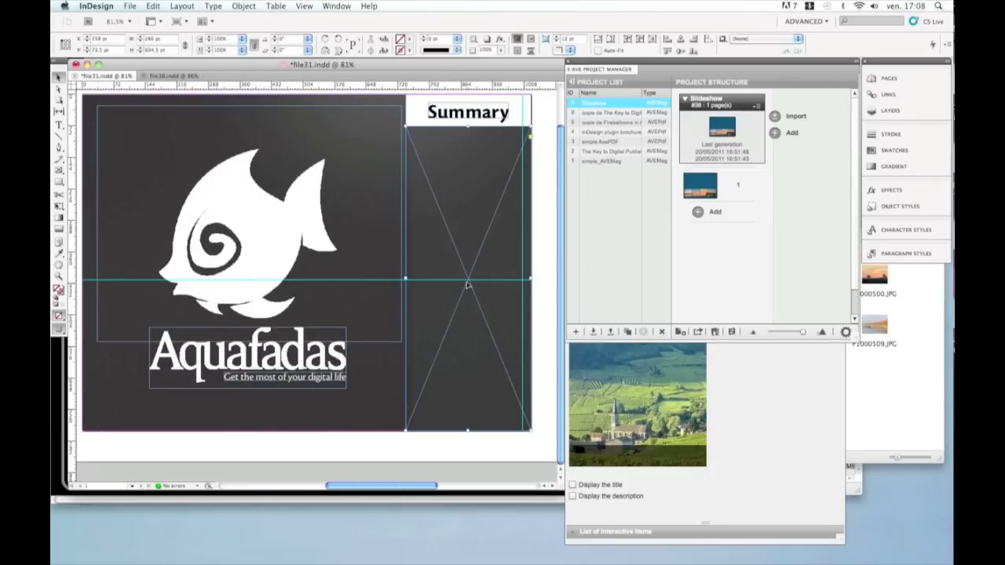
key(Delete)
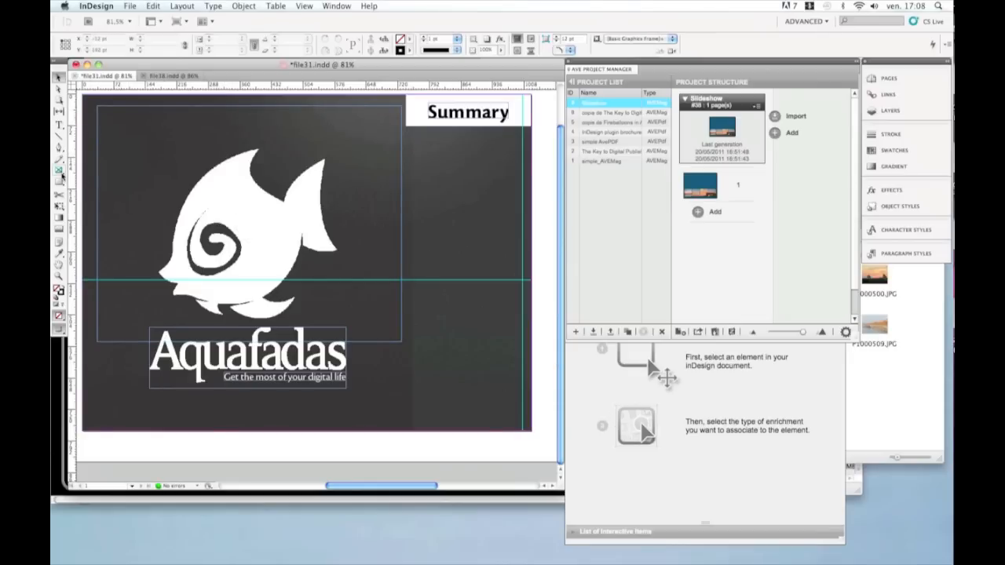
Step: Draw a new rectangle frame filling the column under Summary and assign it as a Slider
click(60, 171)
drag(406, 127, 496, 425)
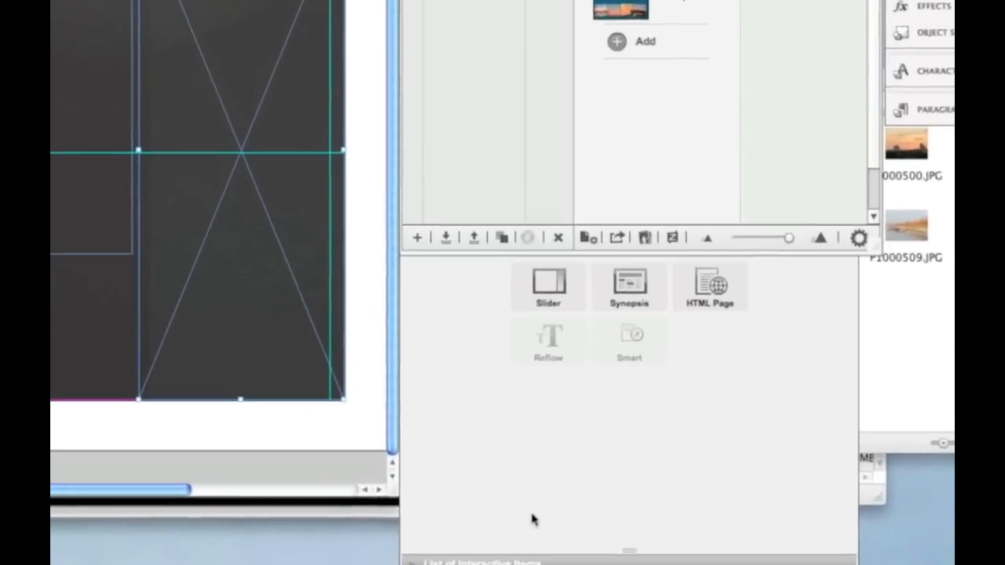
click(508, 524)
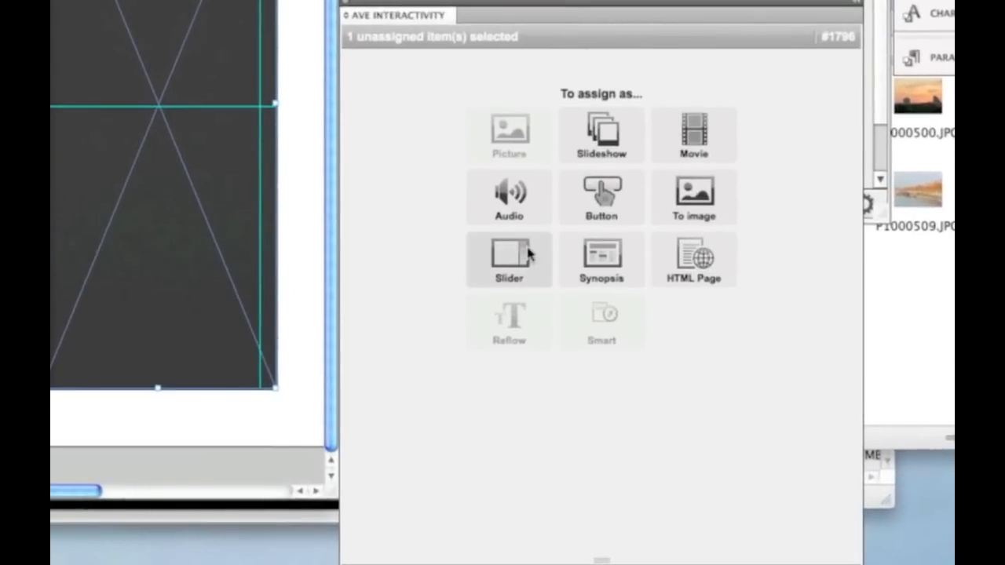
click(524, 269)
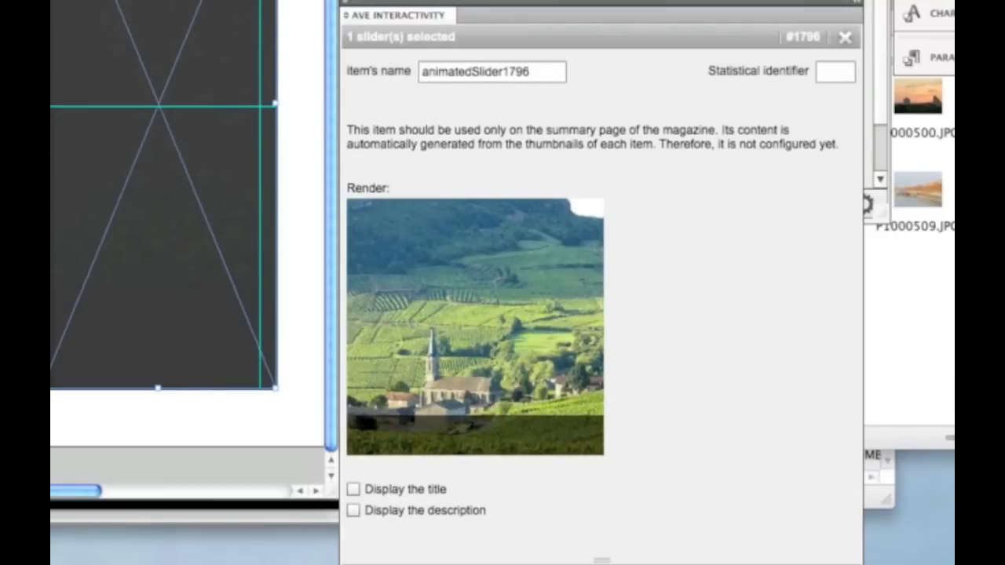
Step: Enable Display the title and Display the description for the slider
key(XF86AudioRaiseVolume)
key(XF86AudioRaiseVolume)
key(XF86AudioRaiseVolume)
key(XF86AudioRaiseVolume)
key(XF86AudioRaiseVolume)
key(XF86AudioRaiseVolume)
click(353, 493)
click(353, 512)
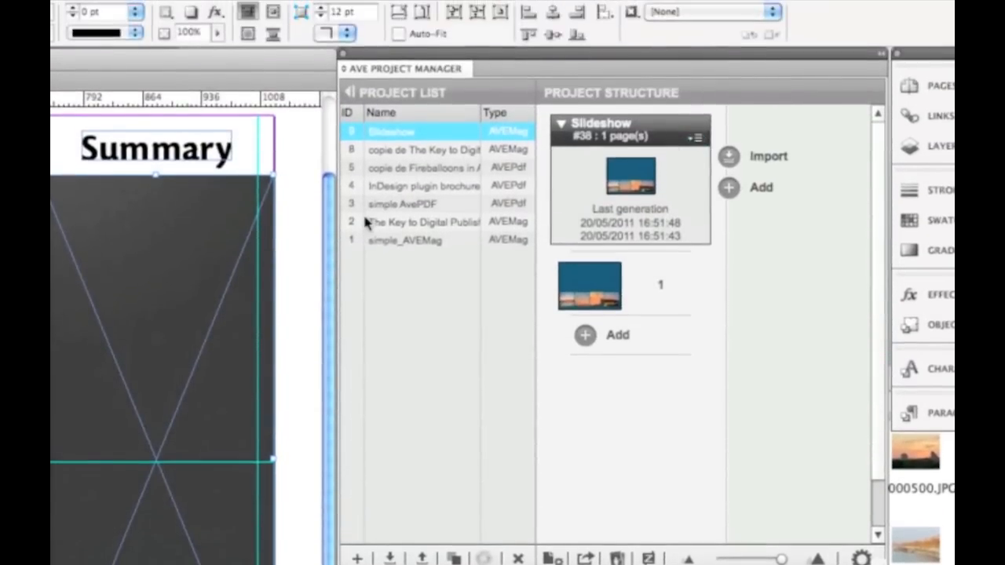
Step: Open the copie de The Key to Digital project and review the Plug-in for Adobe InDesign article's properties, then cancel
click(380, 151)
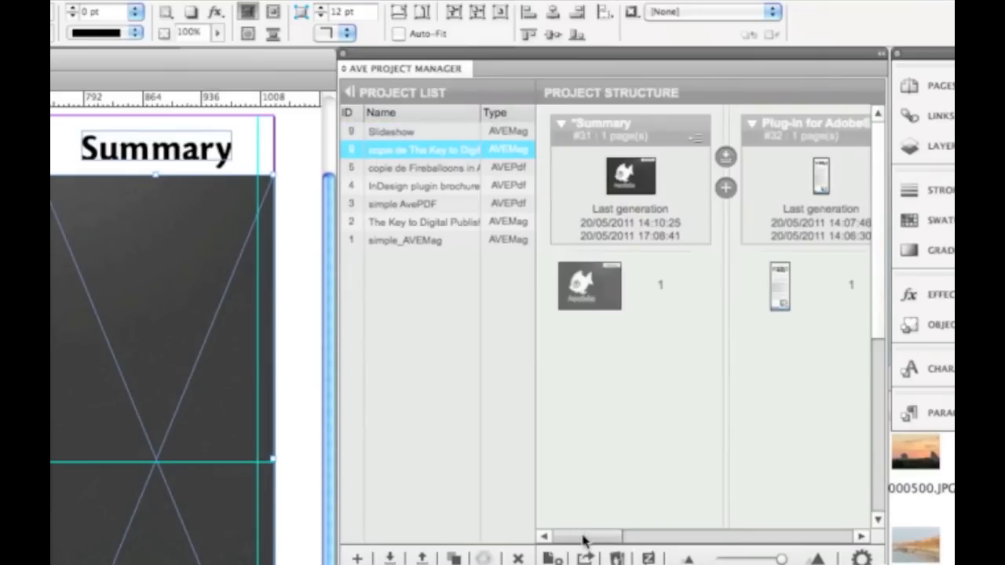
drag(583, 540, 628, 538)
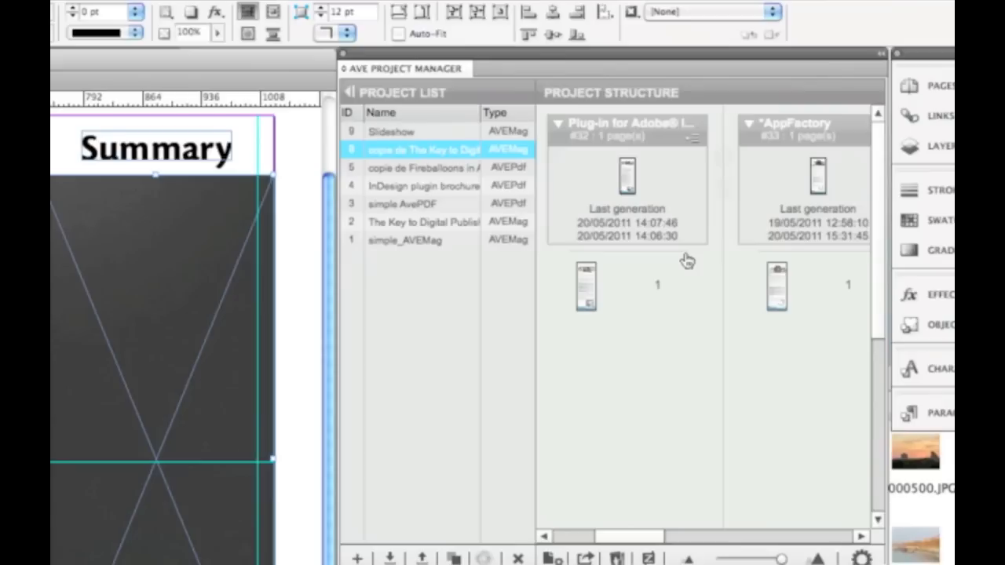
click(694, 140)
click(694, 139)
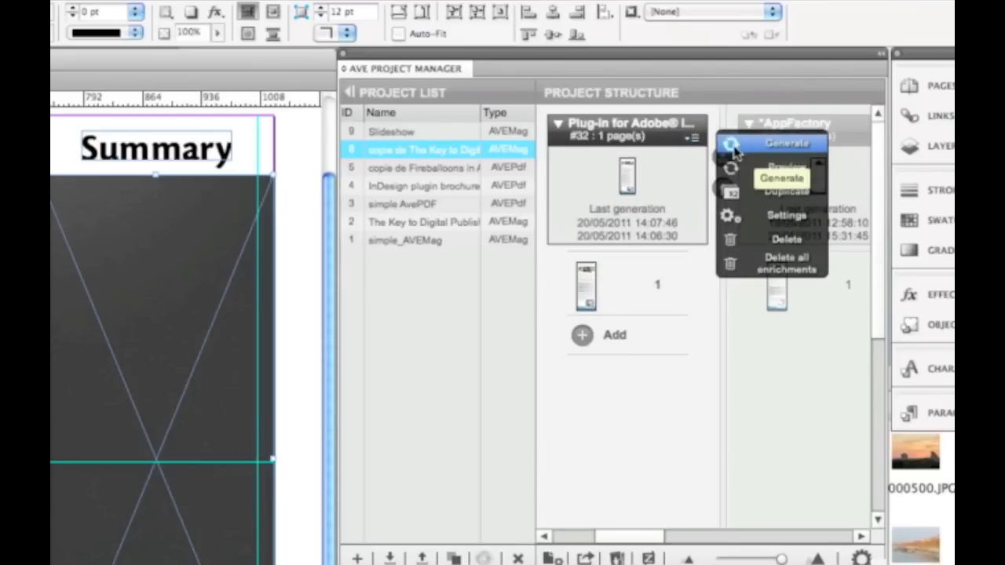
click(766, 219)
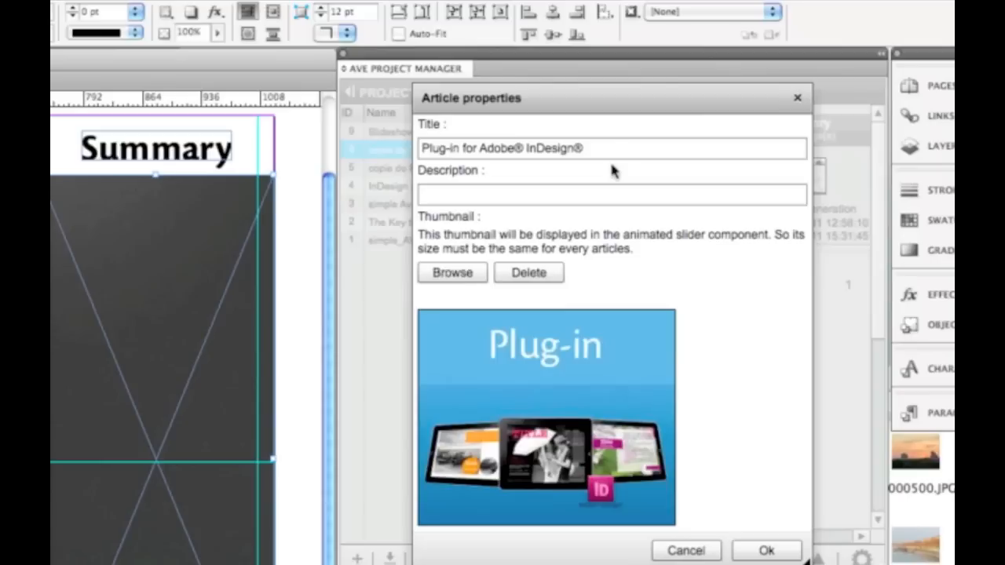
drag(602, 151, 408, 161)
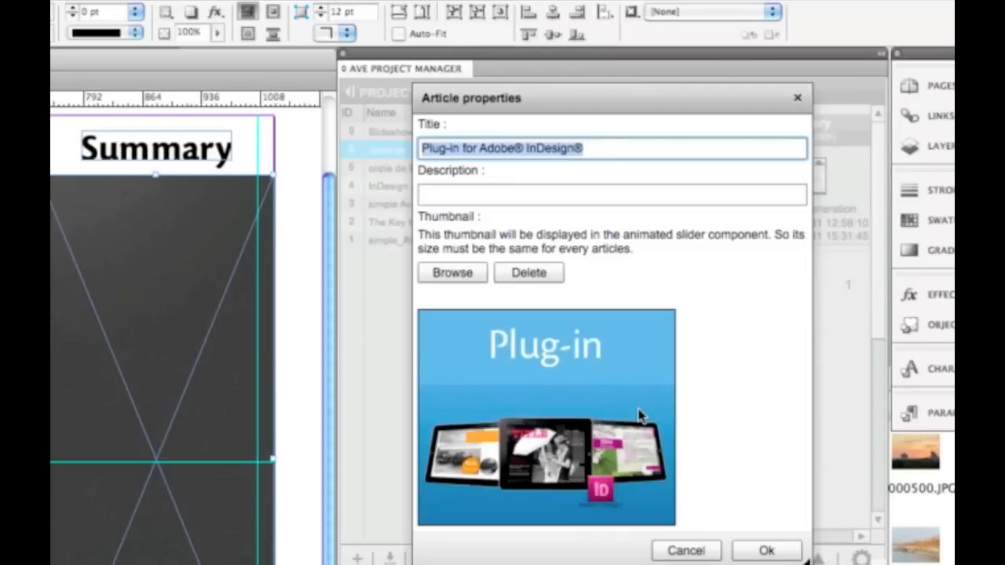
click(710, 552)
Step: Open the Settings of the AppFactory article in the project structure
click(822, 127)
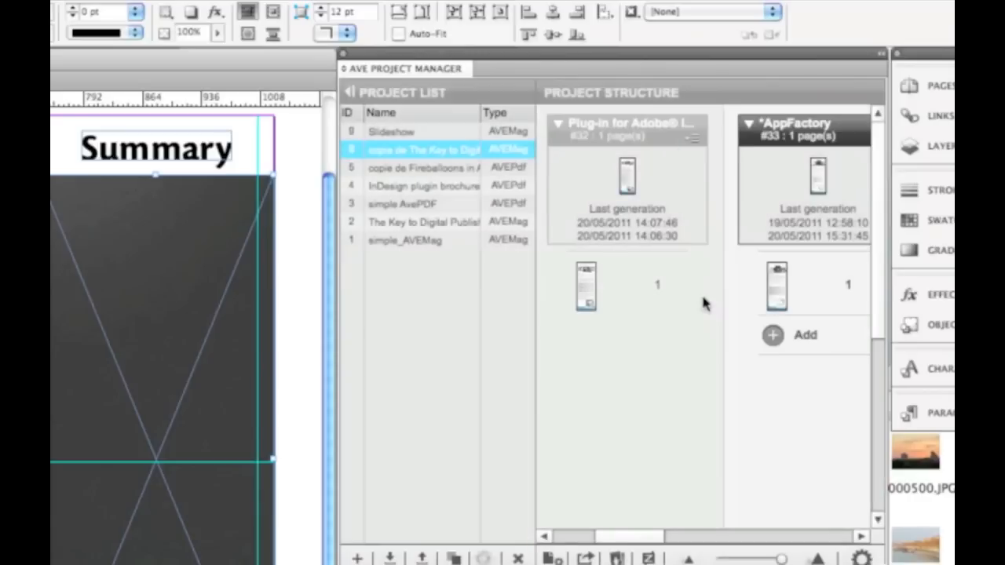
drag(620, 544, 649, 543)
click(752, 138)
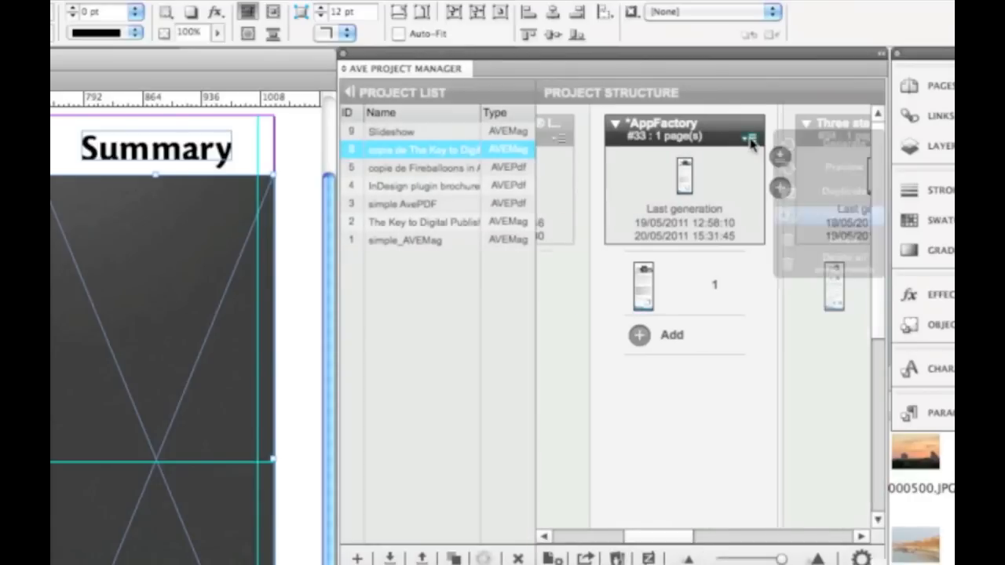
click(798, 219)
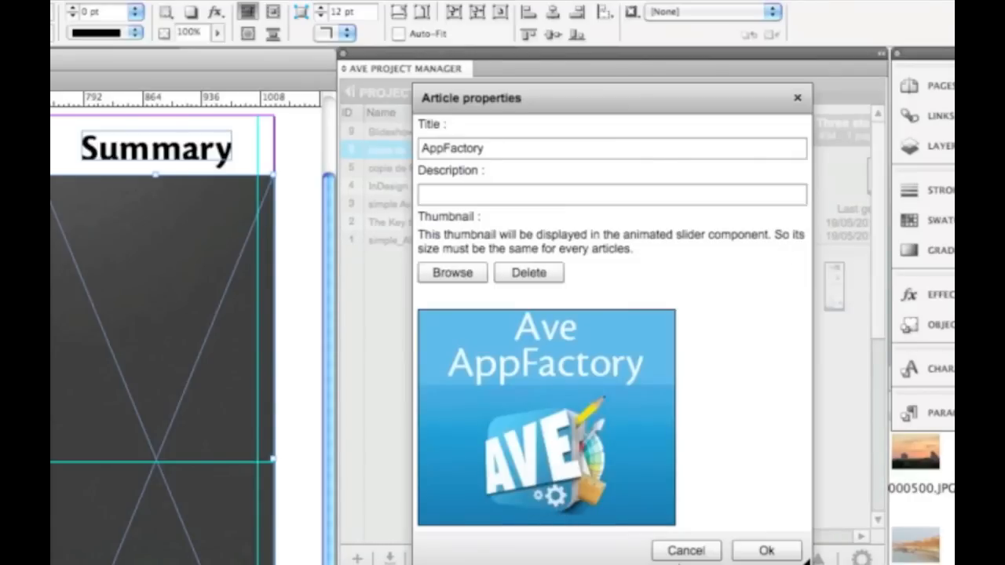
click(684, 557)
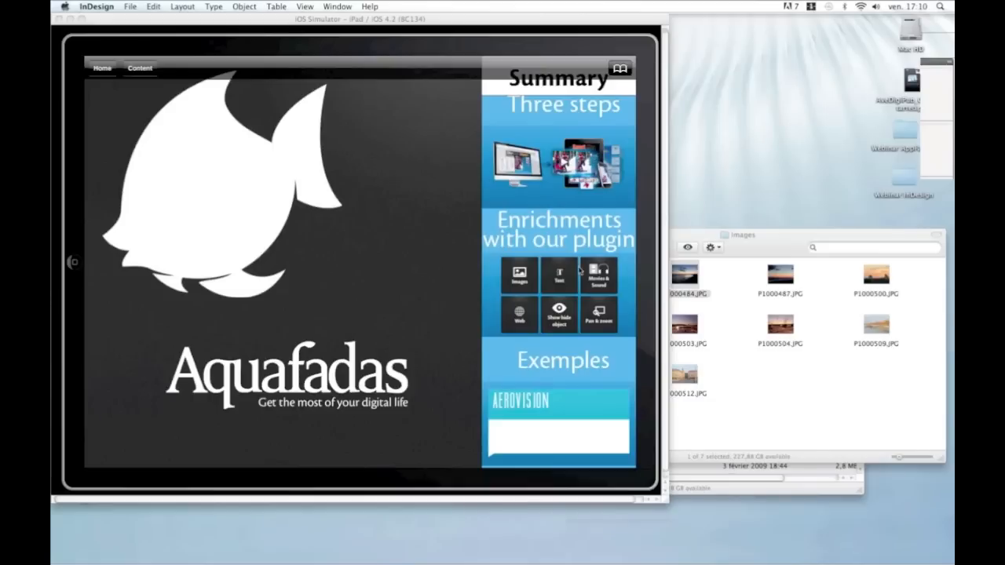
Step: Scroll through the summary slider in the simulator and switch back to InDesign
scroll(531, 179, down, 2)
scroll(532, 179, down, 2)
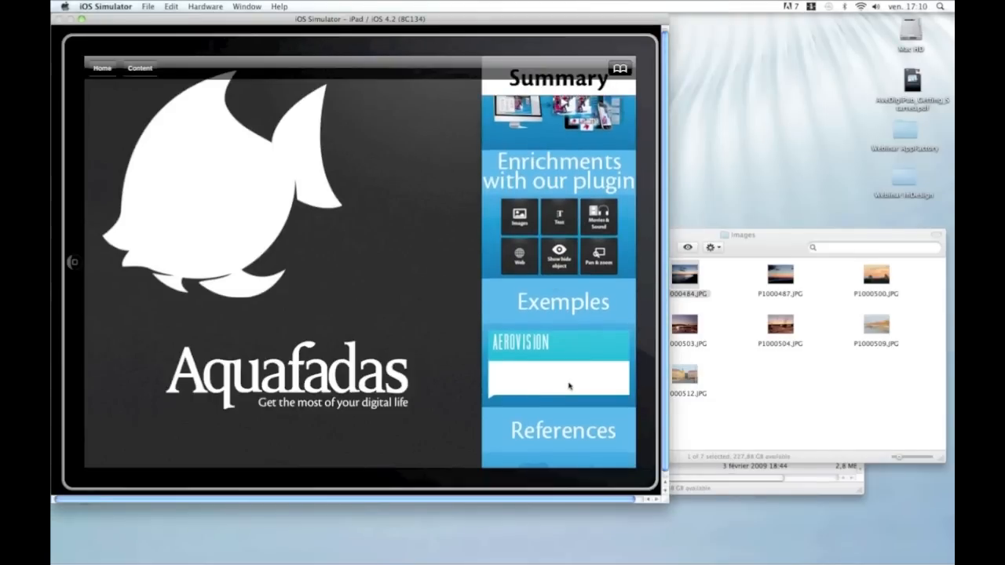
scroll(581, 379, up, 3)
key(super+Tab)
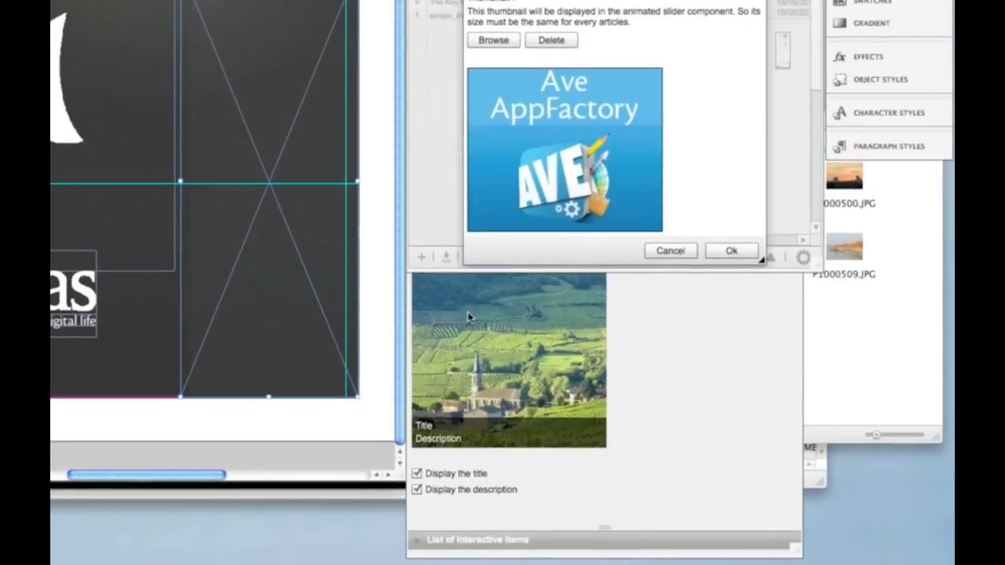
Step: Turn the slider's description display off and back on
click(645, 432)
click(416, 489)
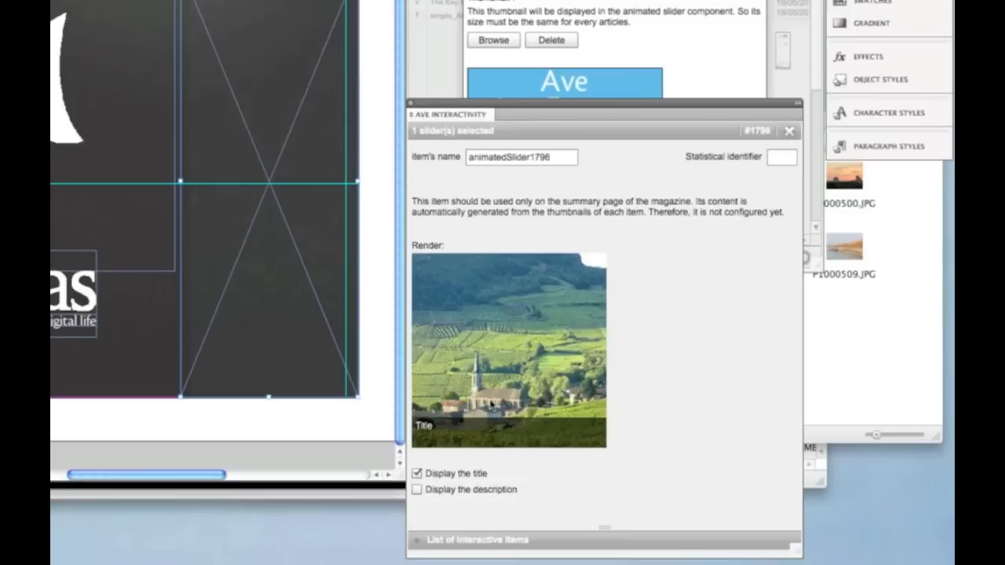
click(417, 490)
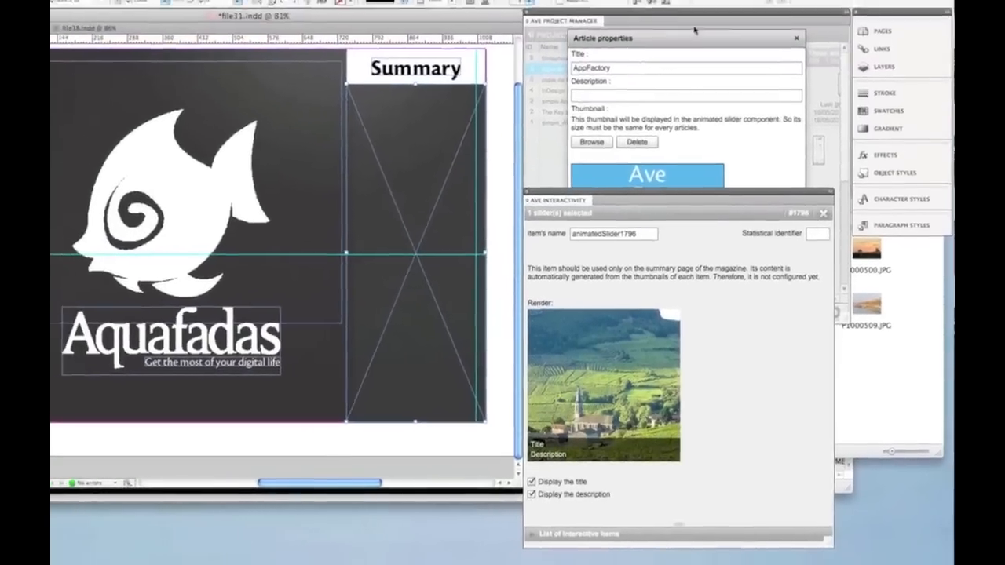
Step: Confirm the AppFactory article properties with its title and thumbnail
click(680, 8)
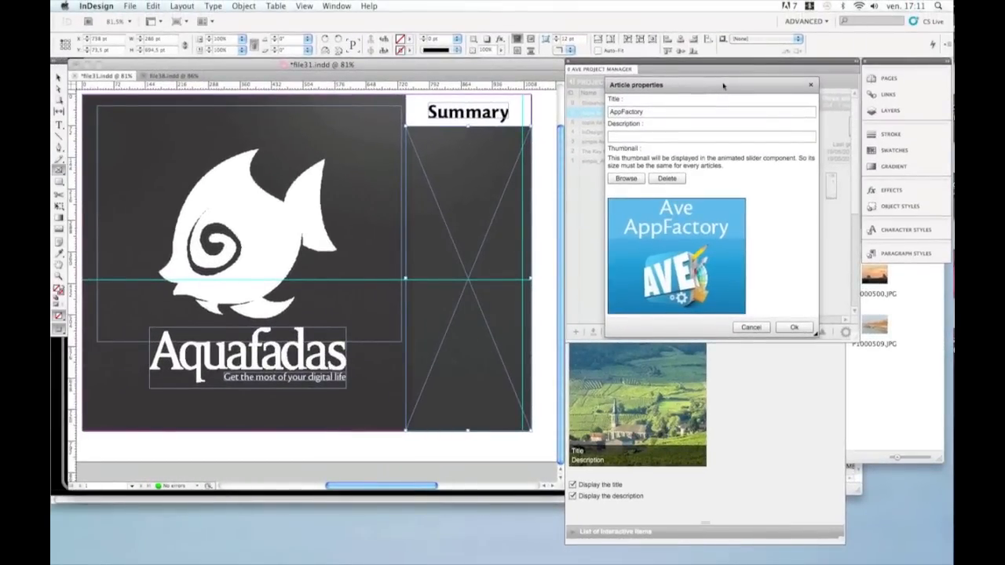
drag(723, 86, 724, 82)
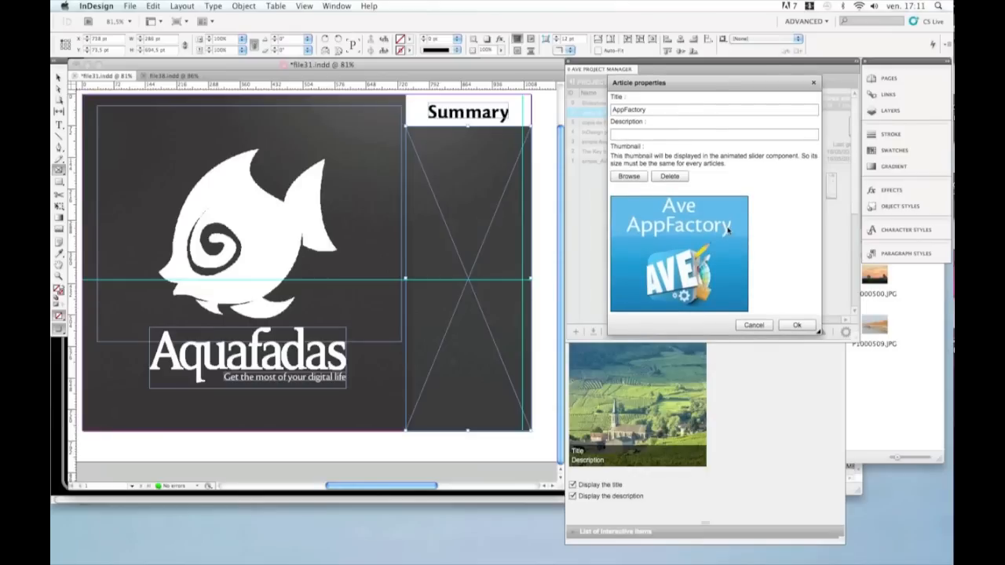
click(794, 324)
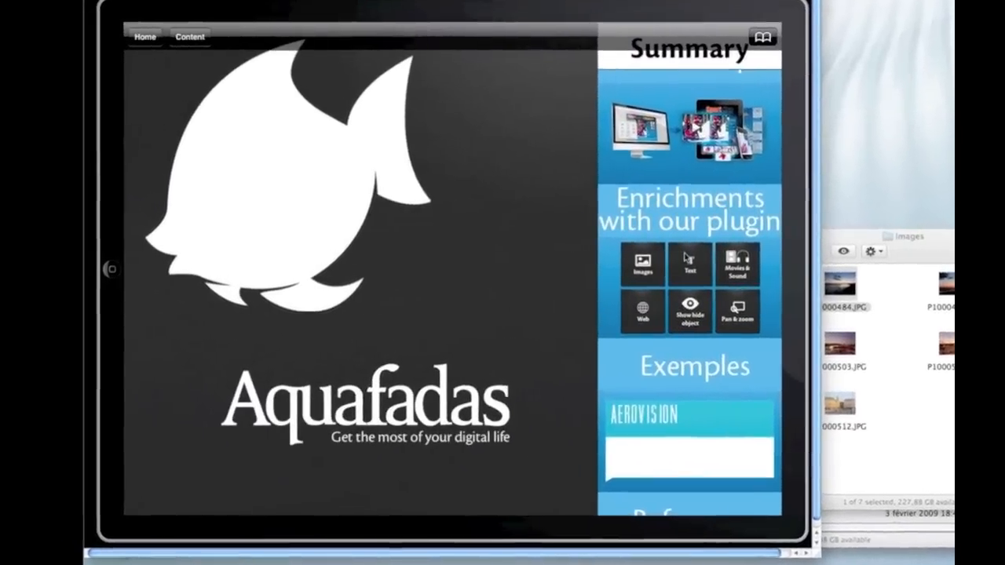
Step: Open the Images enrichment page in the simulator, swipe through a slideshow, and switch apps
click(728, 260)
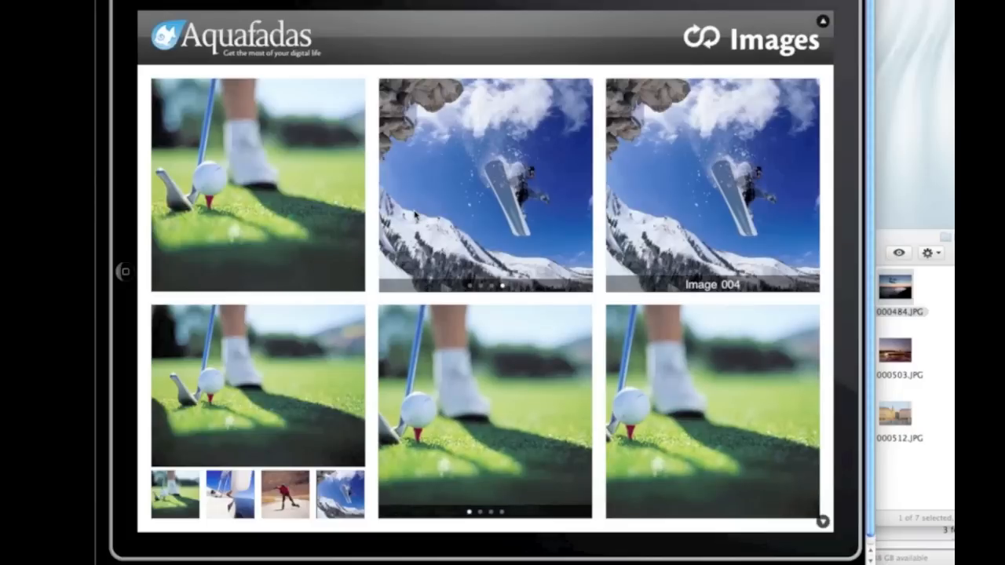
drag(432, 216, 515, 218)
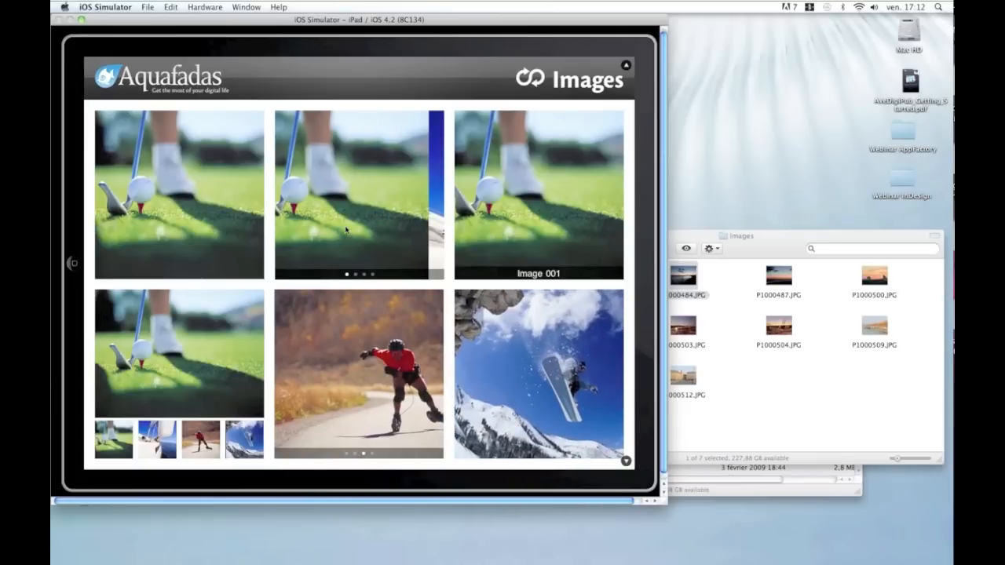
key(super+Tab)
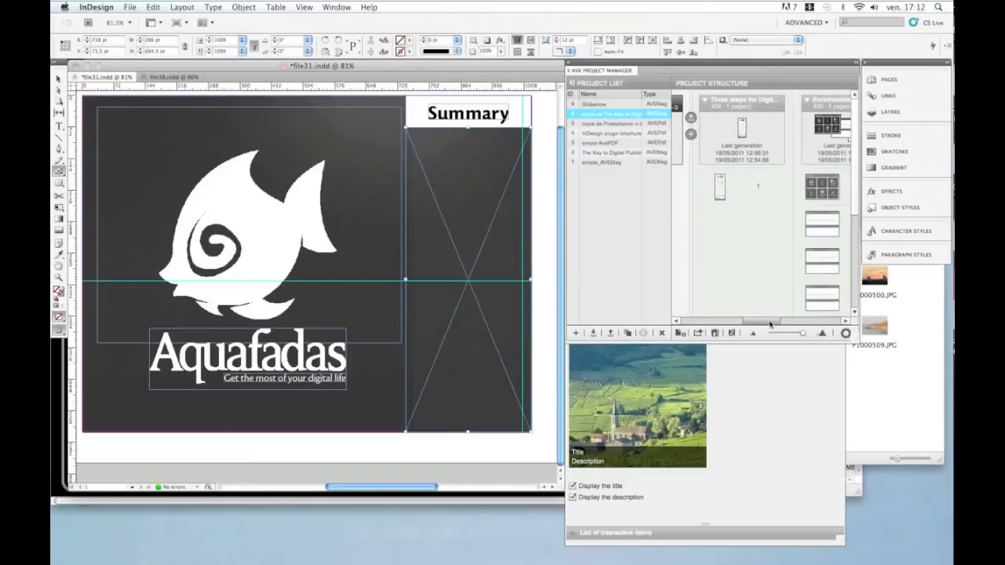
Step: Switch back to InDesign and open the file35 document
drag(770, 324, 790, 323)
click(774, 106)
double_click(774, 106)
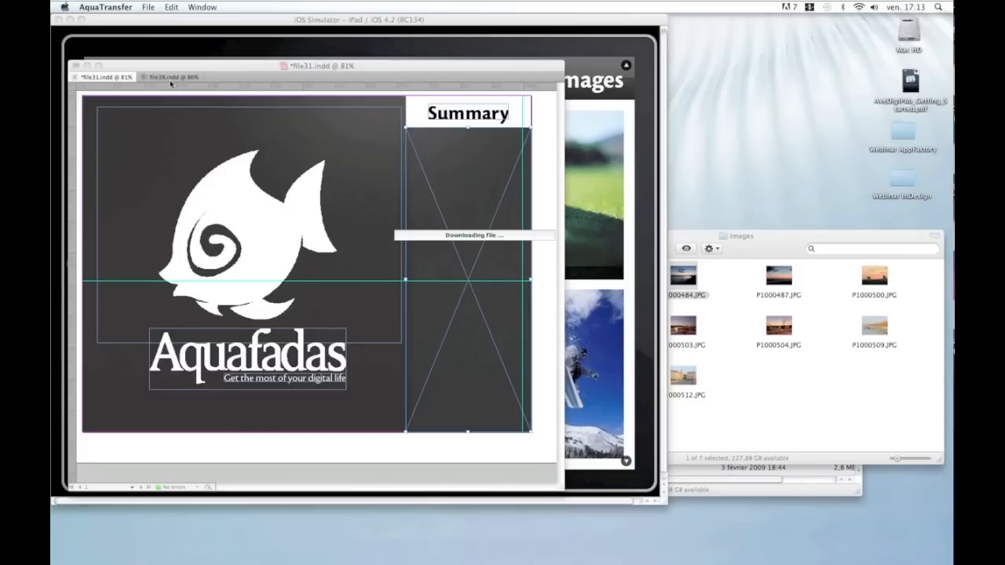
click(170, 83)
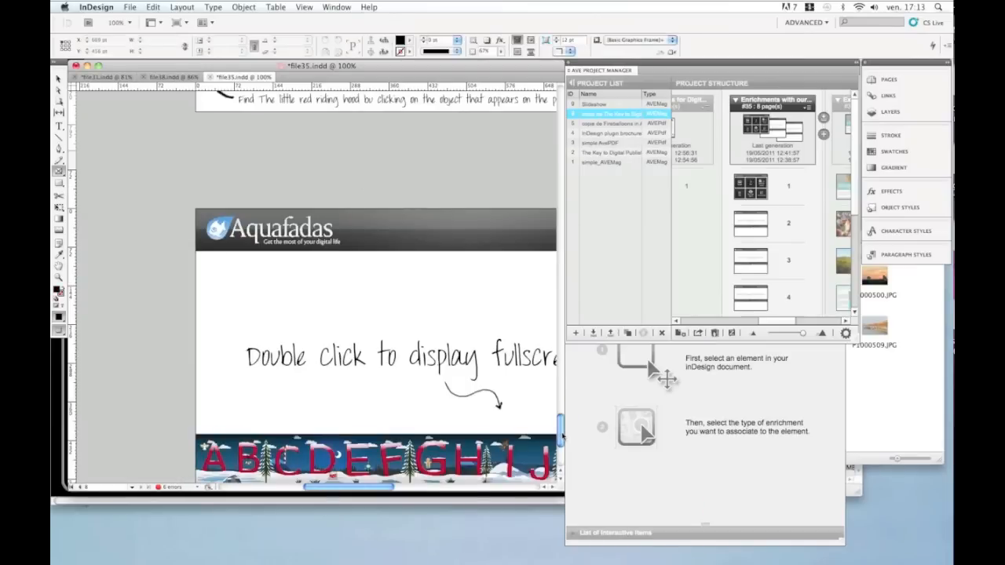
Step: Select the golf image slideshow on the page and open its Contents in the AVE Interactivity panel
drag(563, 437, 552, 234)
drag(545, 197, 542, 168)
drag(320, 488, 336, 490)
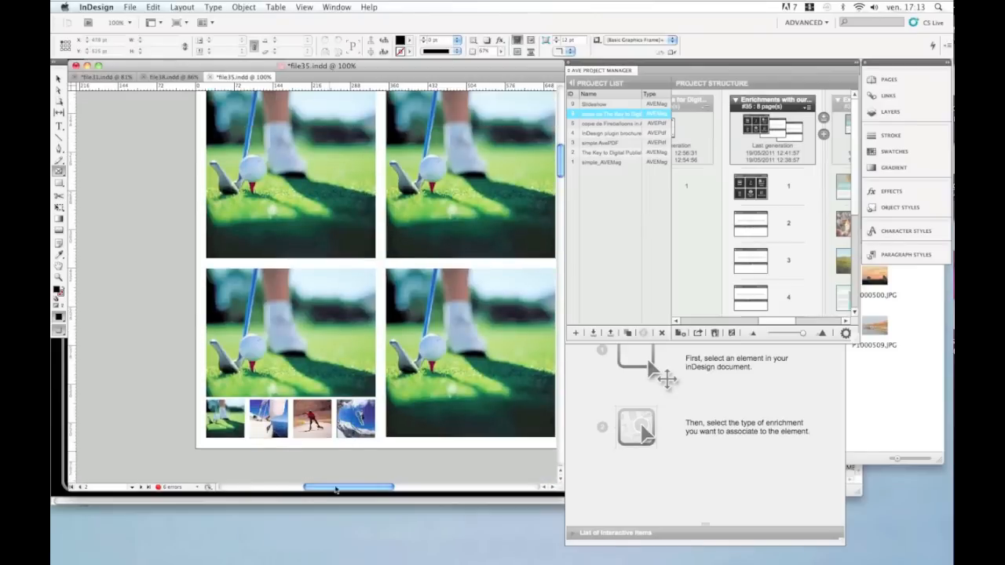
click(336, 201)
click(538, 296)
click(59, 80)
click(338, 179)
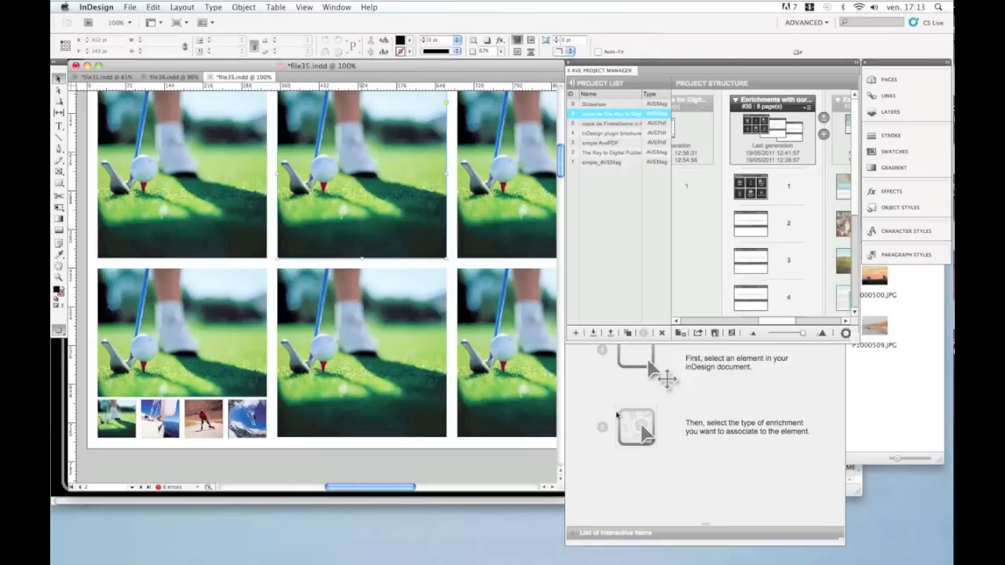
click(616, 415)
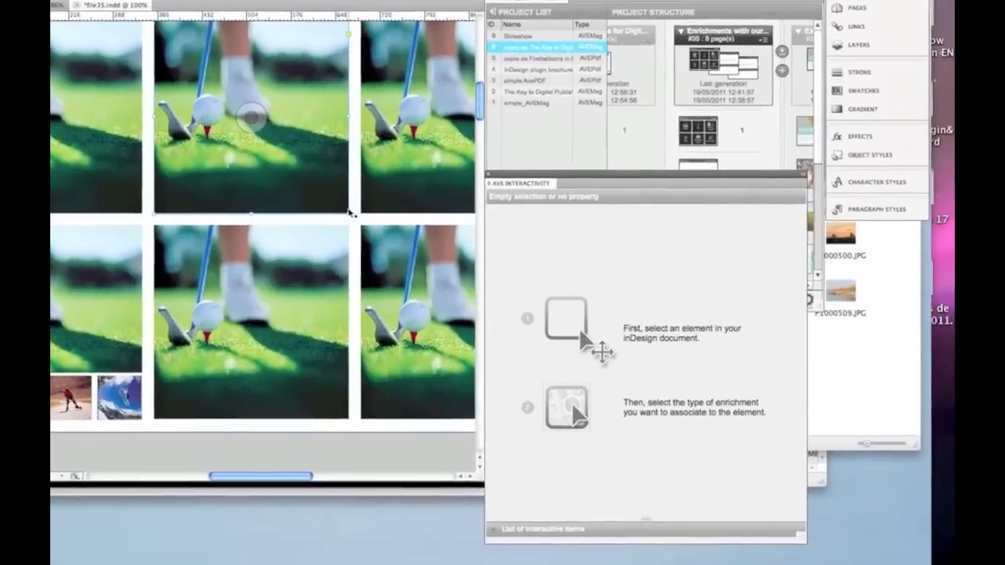
click(351, 212)
click(355, 231)
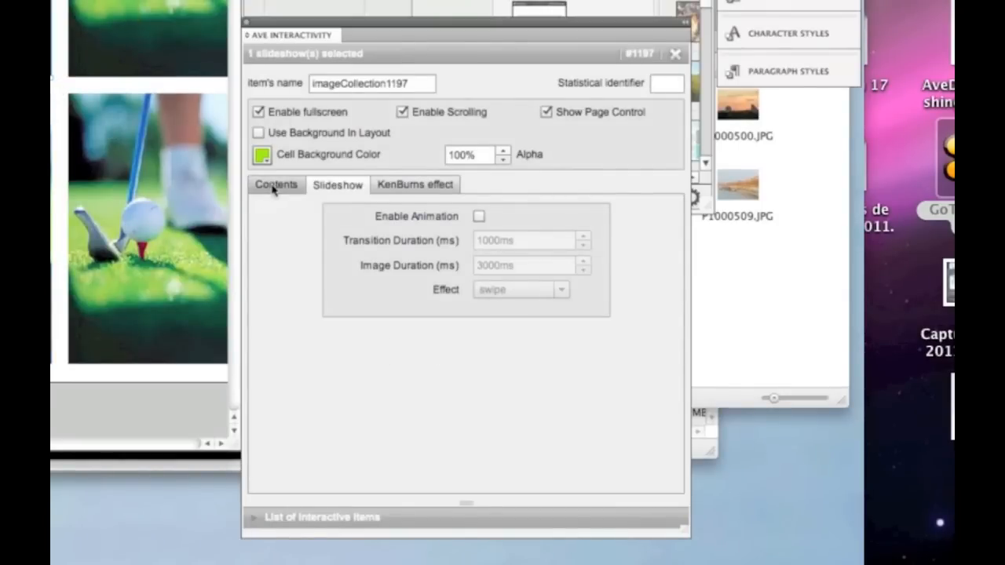
click(274, 188)
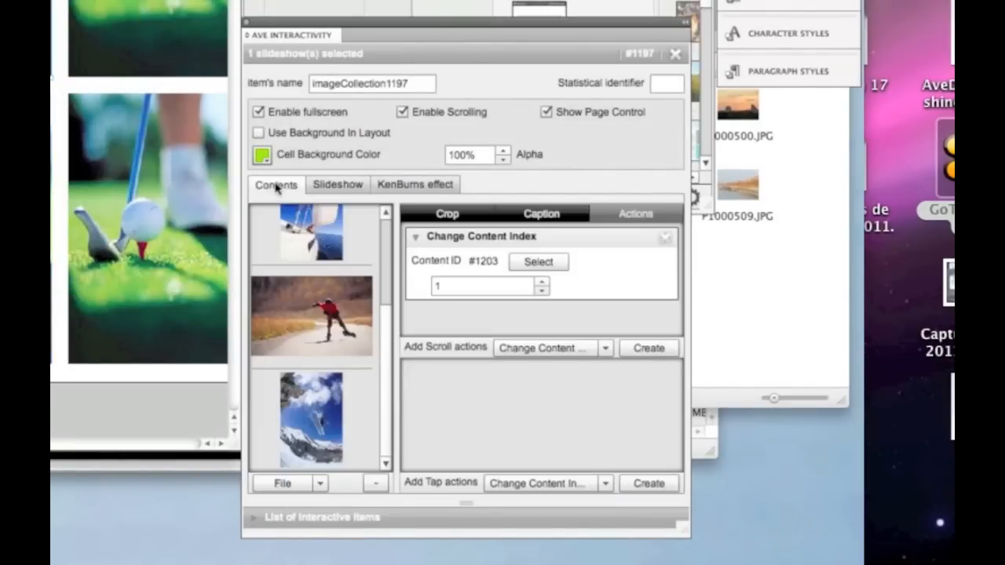
Step: Browse the slideshow's content images and open the file upload dialog, then cancel it
scroll(389, 268, up, 3)
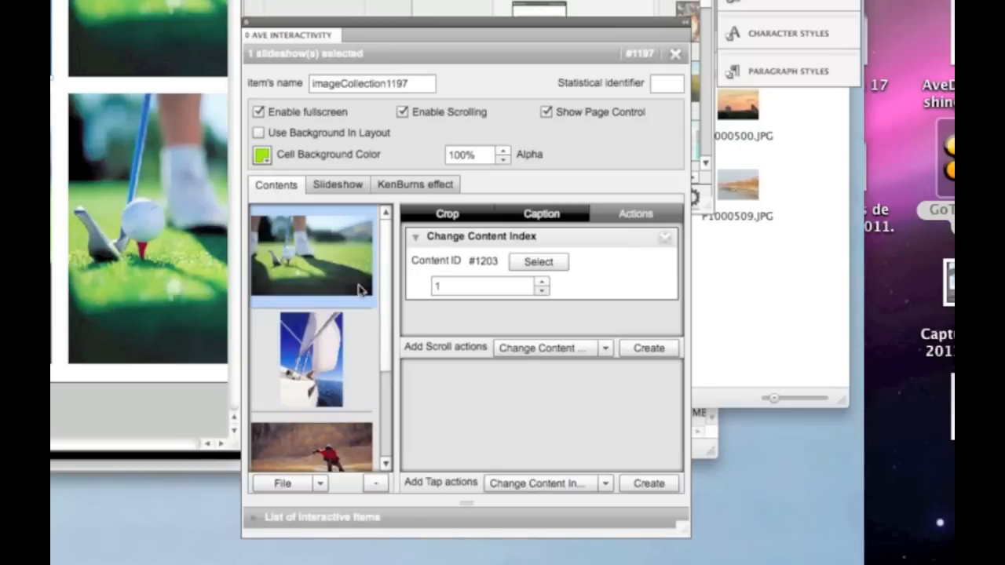
scroll(386, 250, down, 1)
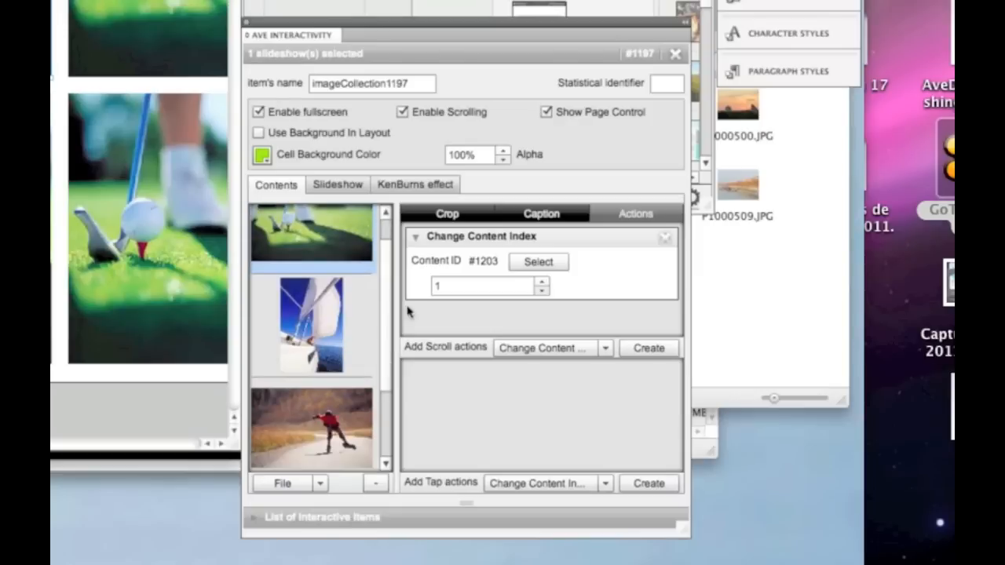
drag(384, 272, 389, 249)
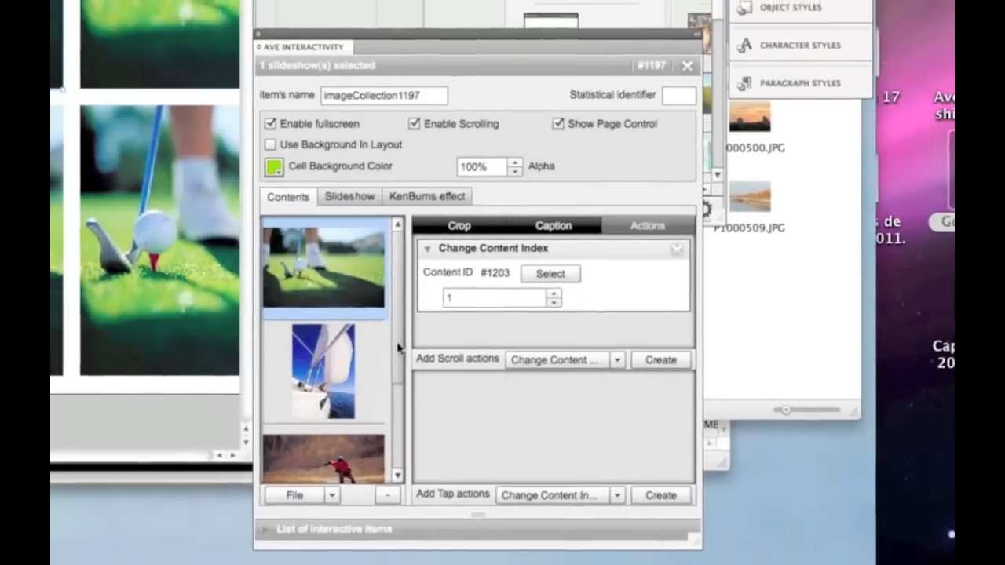
drag(386, 337, 388, 367)
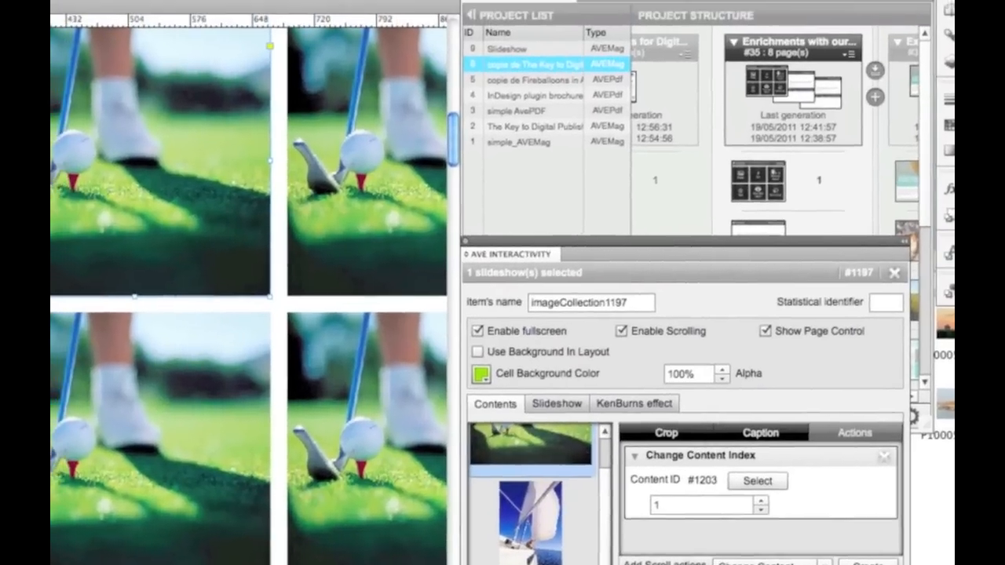
click(488, 561)
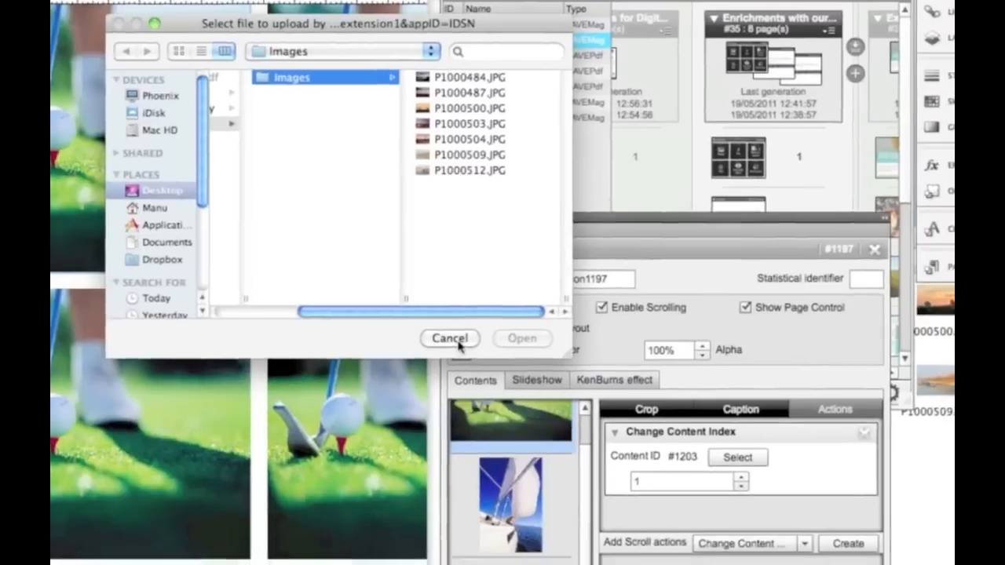
click(475, 364)
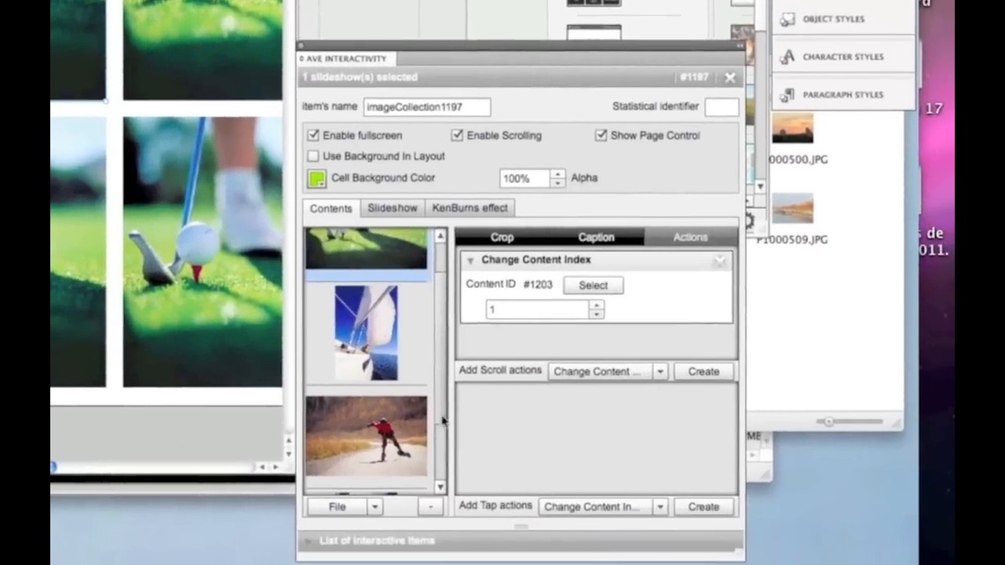
Step: Switch to the file38 document and browse the sunset slideshow's content images
scroll(477, 436, down, 3)
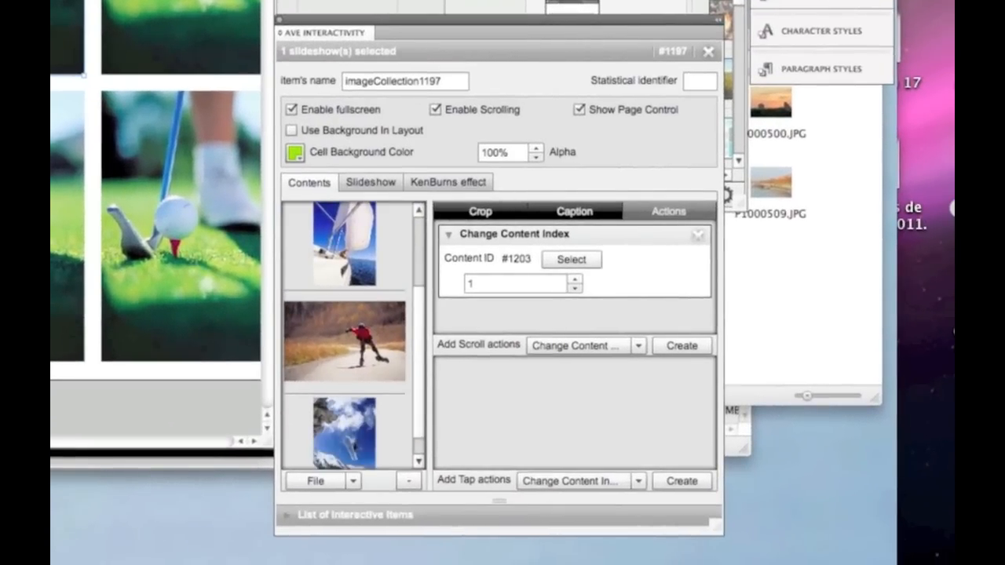
key(super+grave)
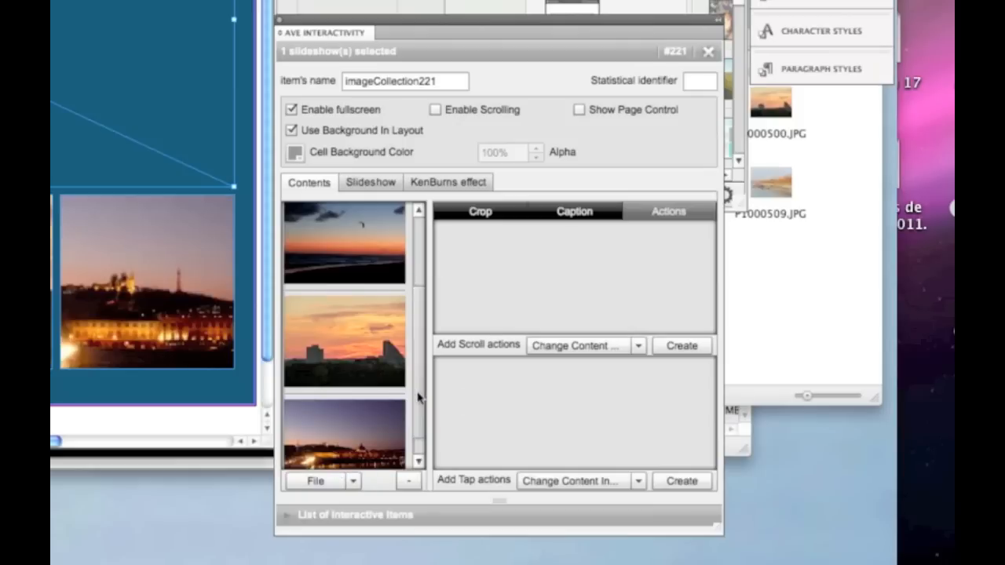
drag(417, 394, 417, 317)
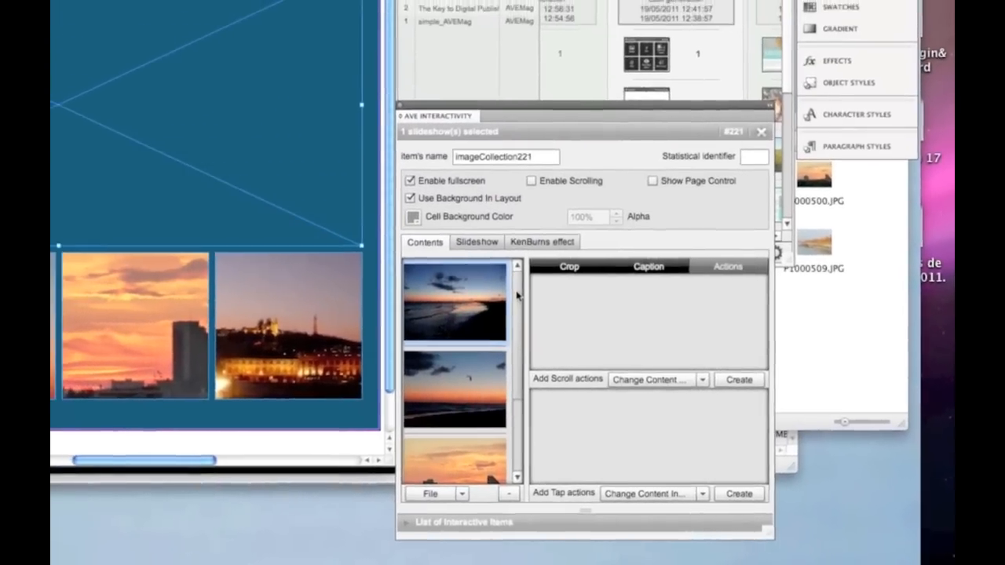
drag(475, 278, 474, 358)
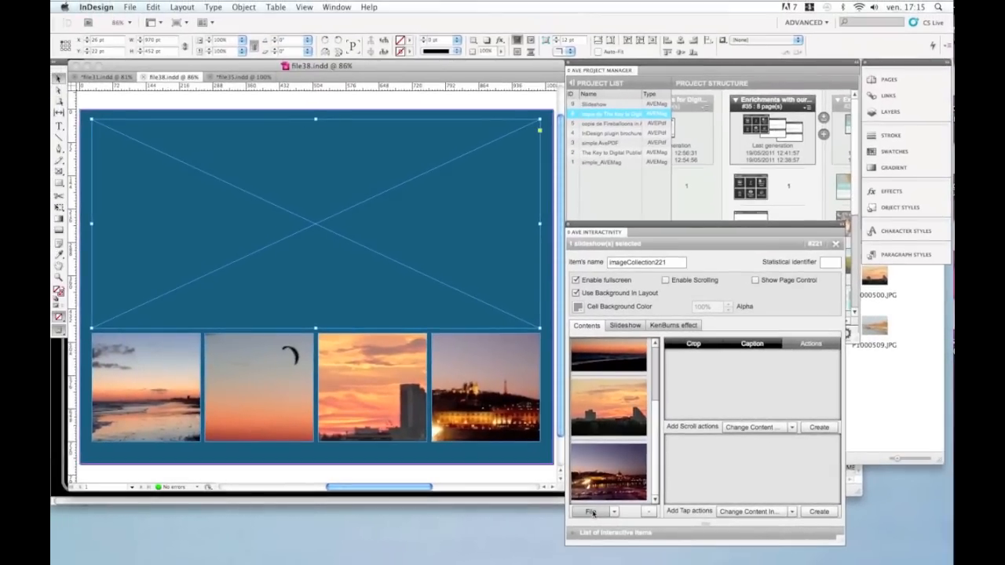
Step: Add P1000504.JPG from the Images folder to the sunset slideshow's contents
click(593, 512)
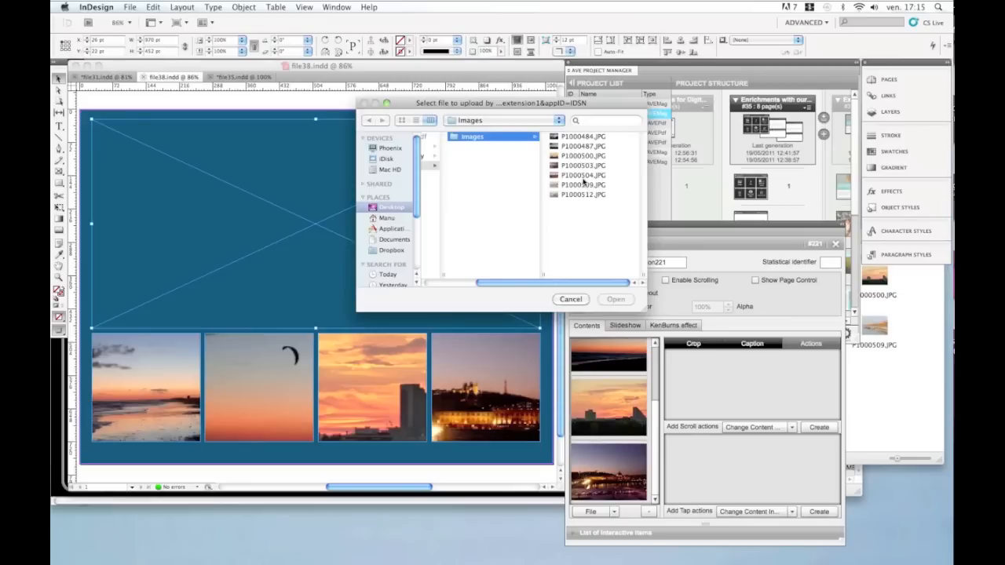
click(583, 182)
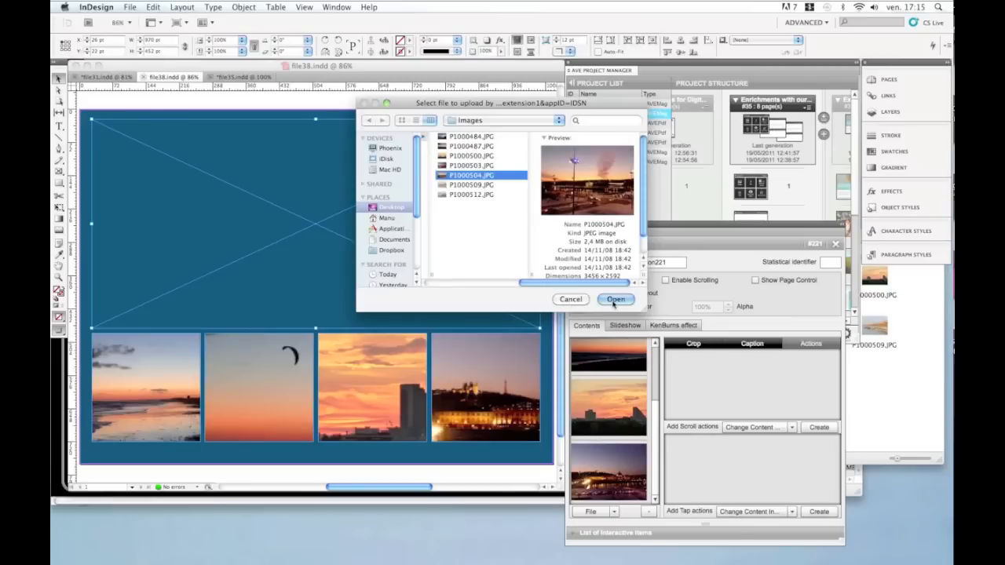
click(615, 299)
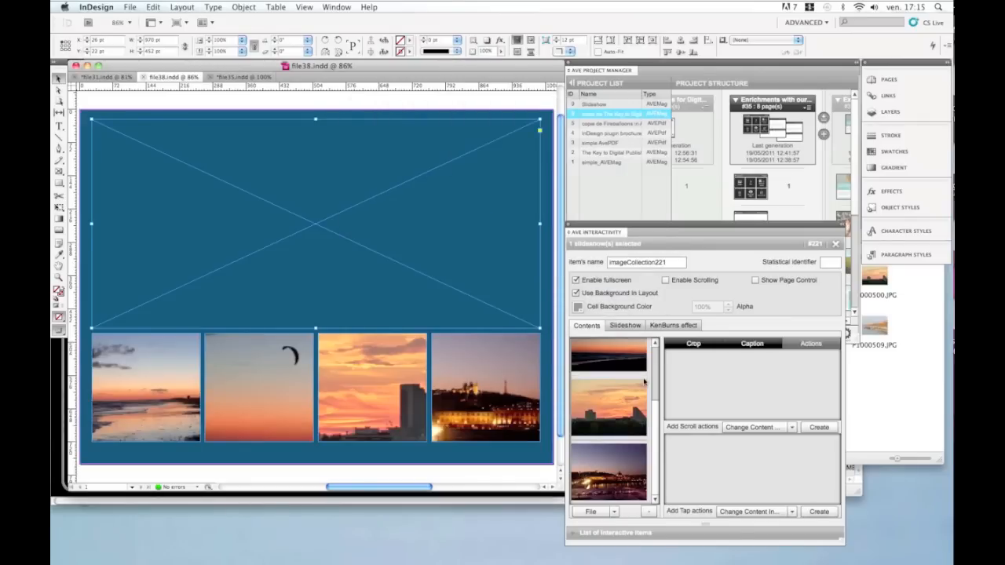
Step: Crop the first slideshow image to a smaller area around the sky and horizon
drag(656, 425, 657, 459)
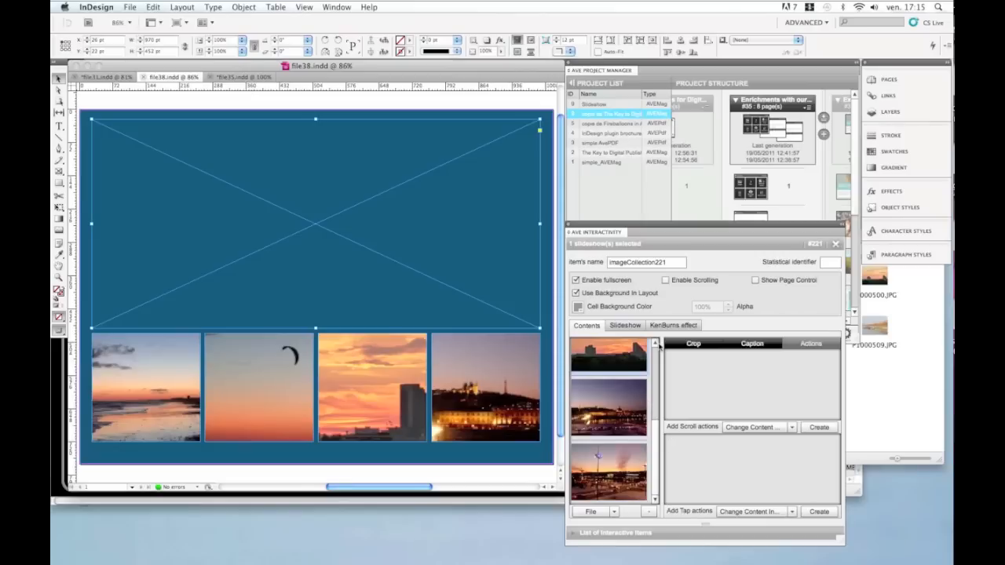
click(683, 344)
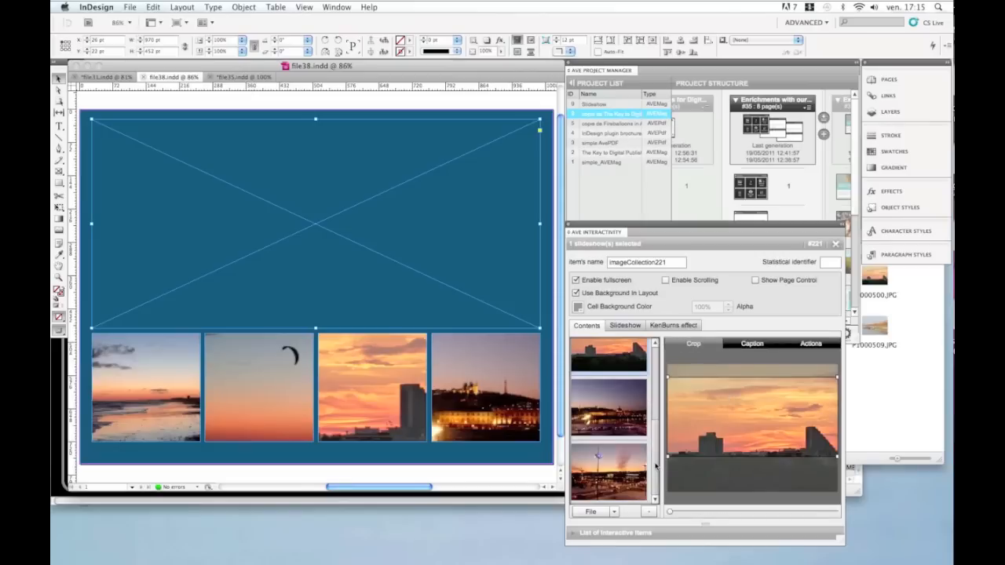
scroll(655, 466, up, 5)
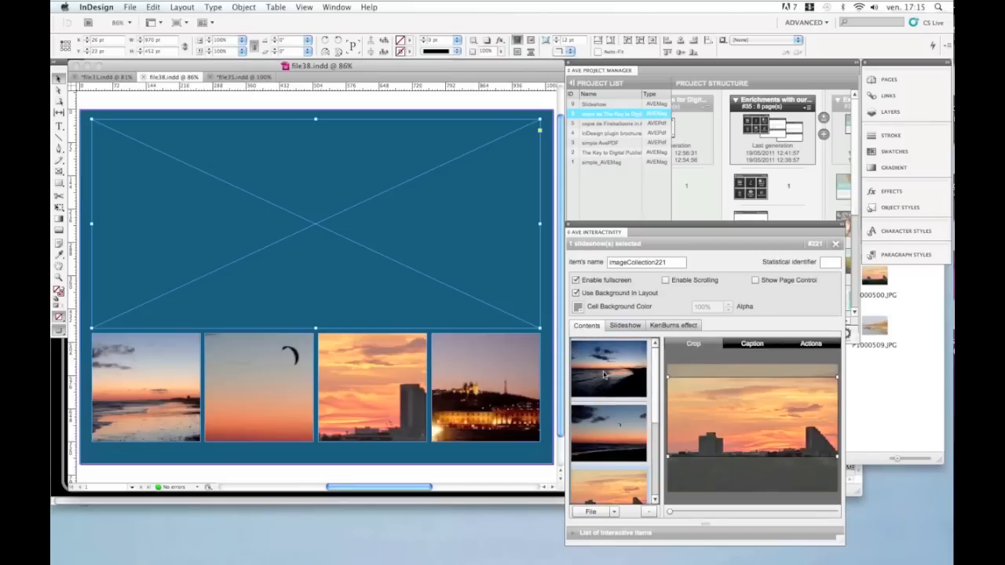
click(607, 377)
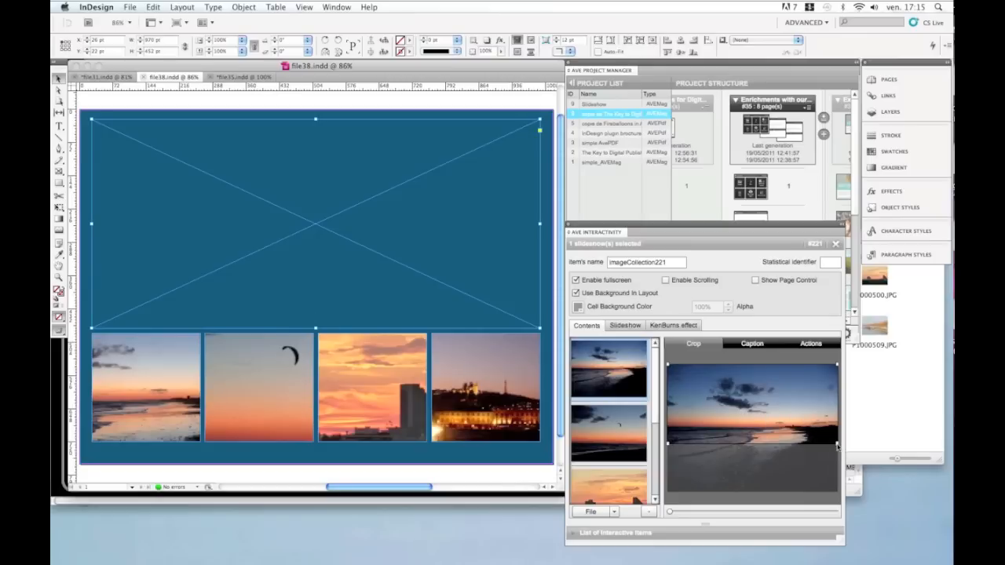
drag(837, 446, 809, 449)
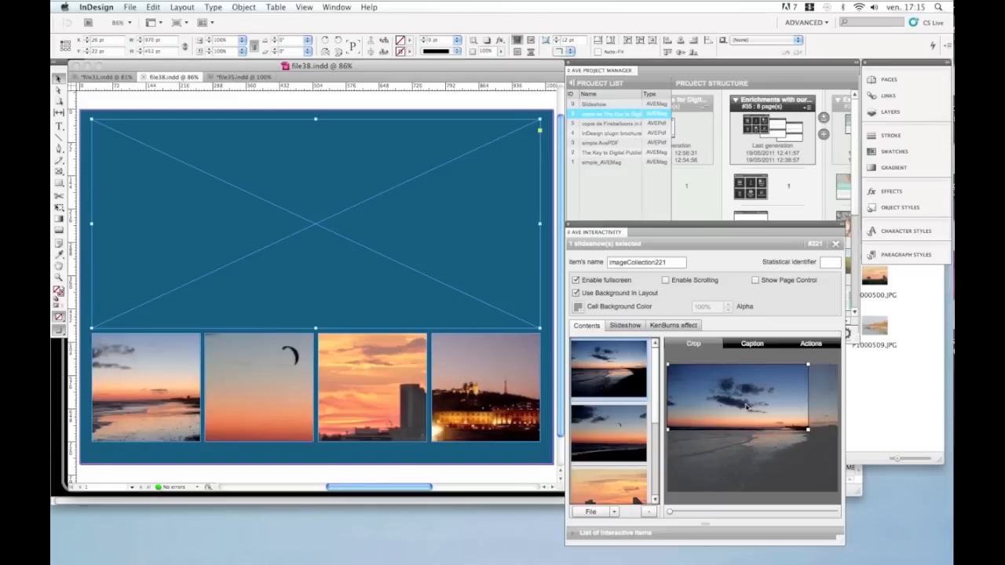
drag(747, 408, 764, 415)
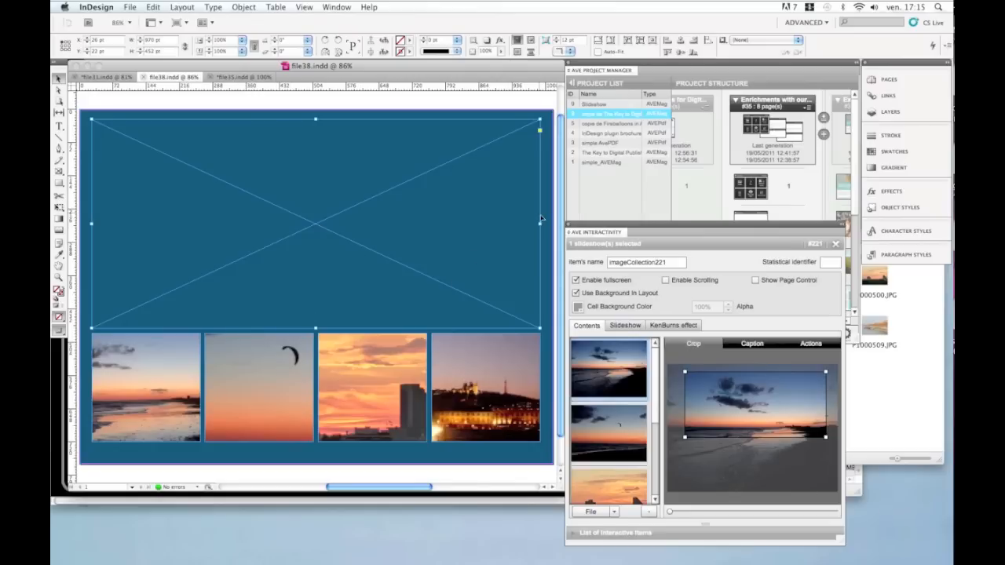
Step: Narrow the slideshow frame to about half the page width and reselect it
drag(538, 223, 328, 252)
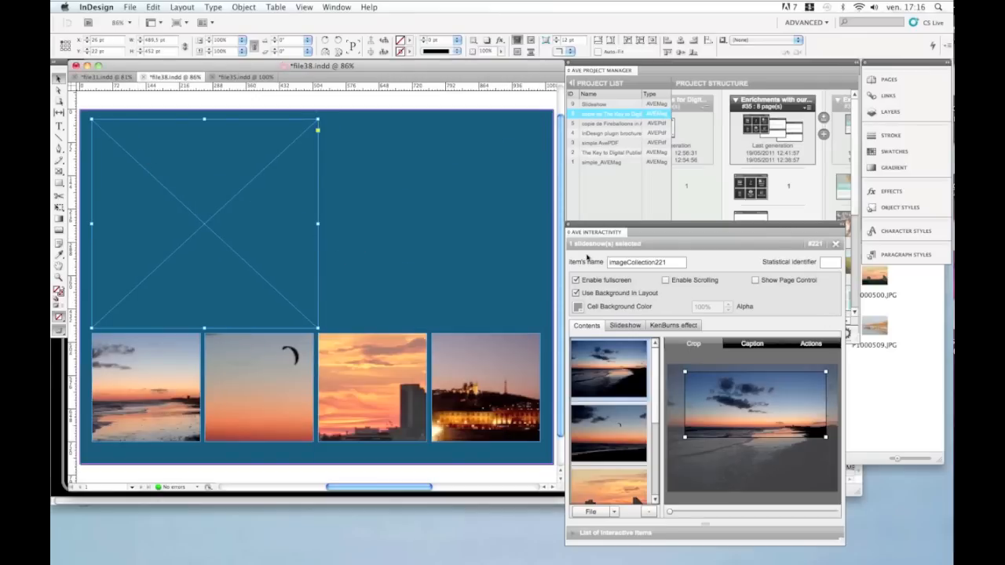
click(438, 303)
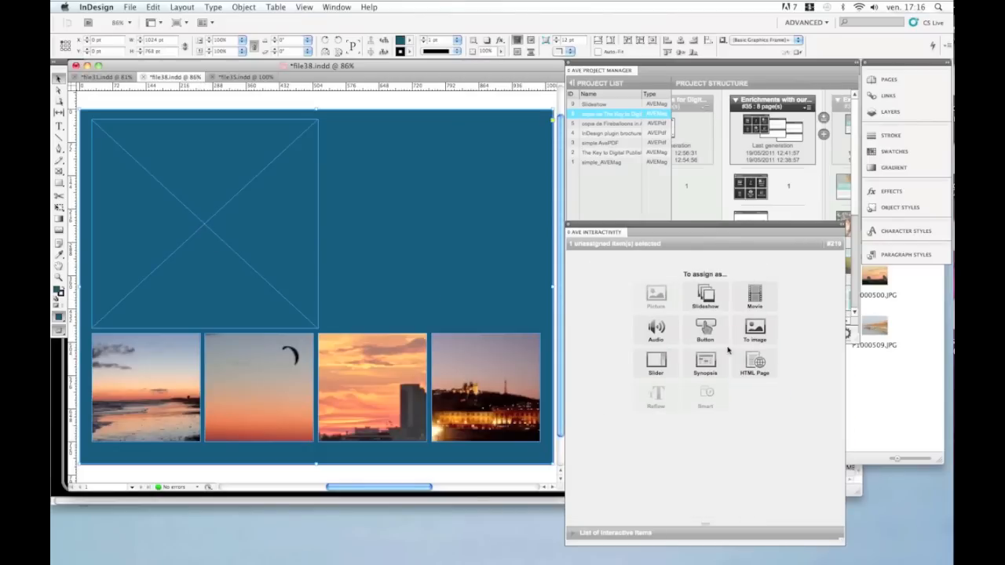
click(198, 231)
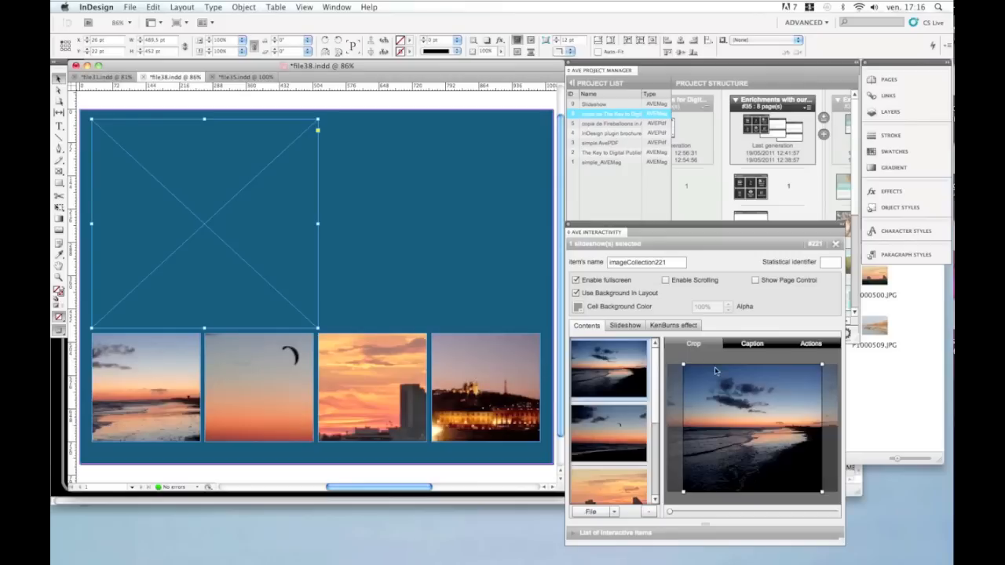
Step: Recrop the first image to a smaller square area and widen the slideshow frame back to full width
drag(683, 367, 658, 366)
drag(822, 494, 775, 447)
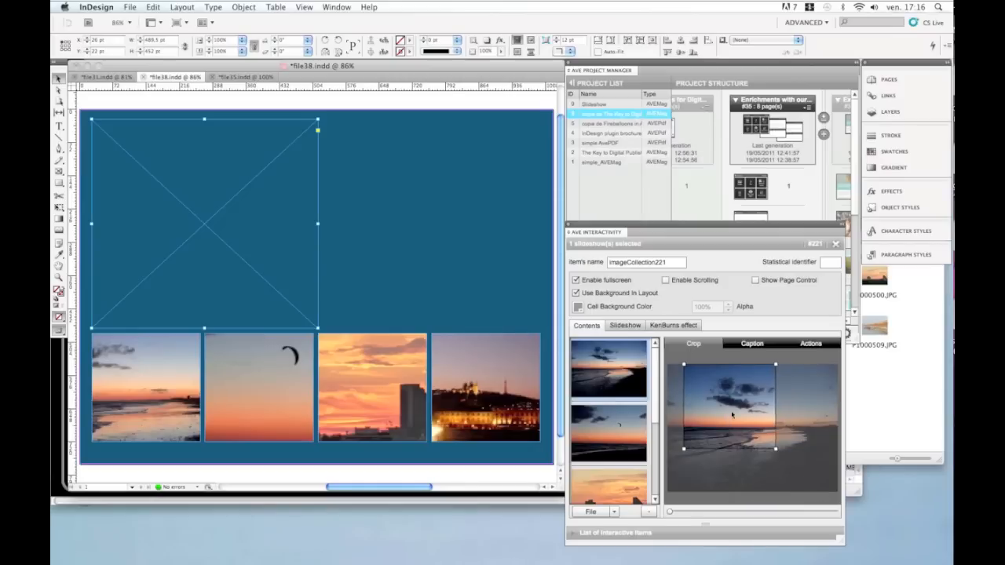
drag(724, 414, 759, 422)
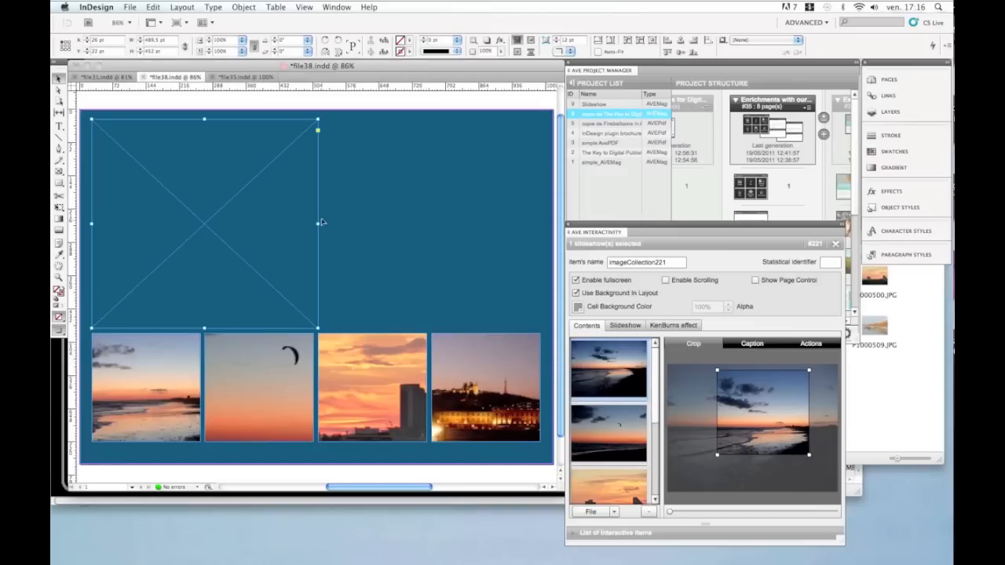
drag(318, 225, 539, 236)
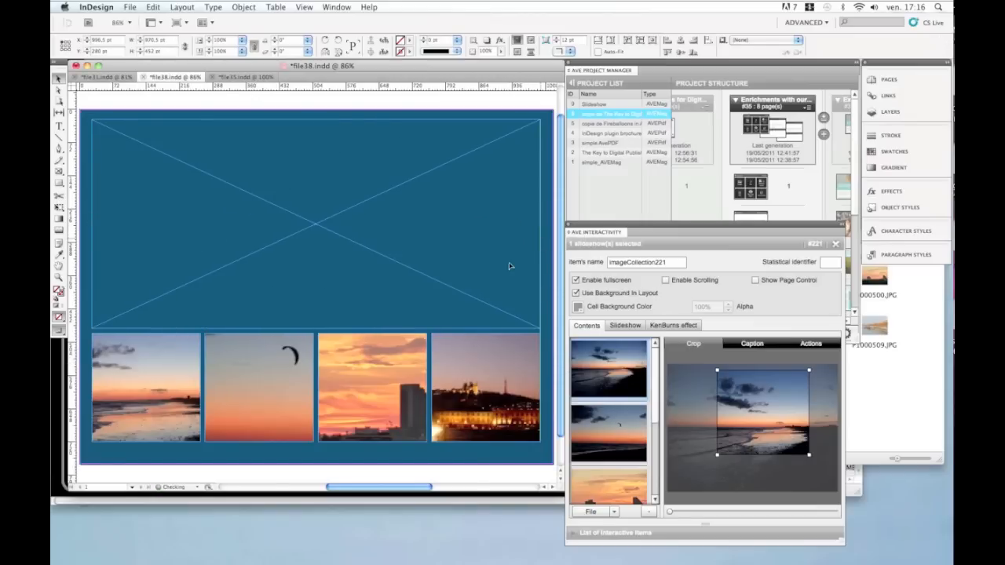
Step: Remove the added P1000504.JPG image from the slideshow's contents
drag(654, 371, 656, 489)
click(607, 472)
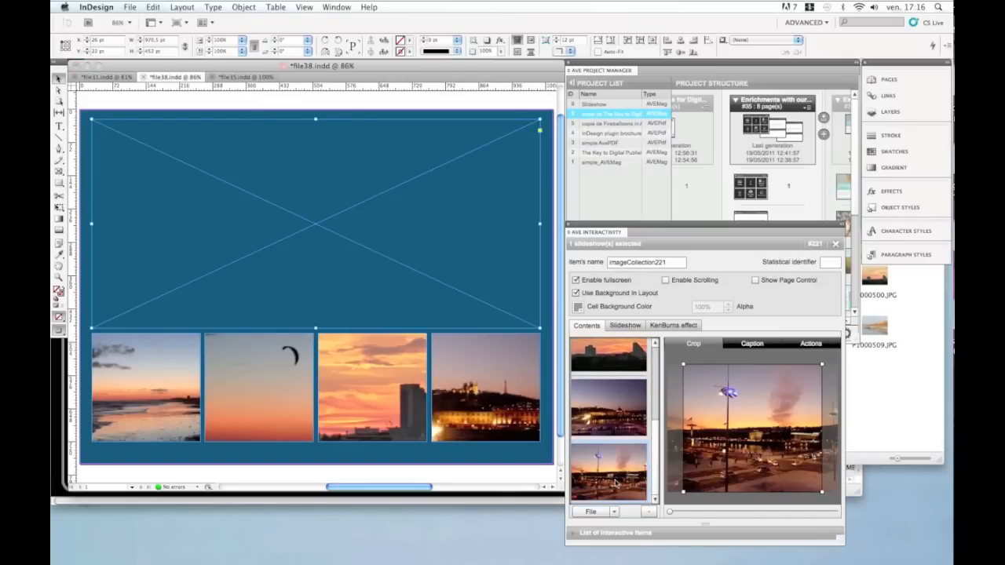
click(650, 512)
scroll(656, 418, up, 2)
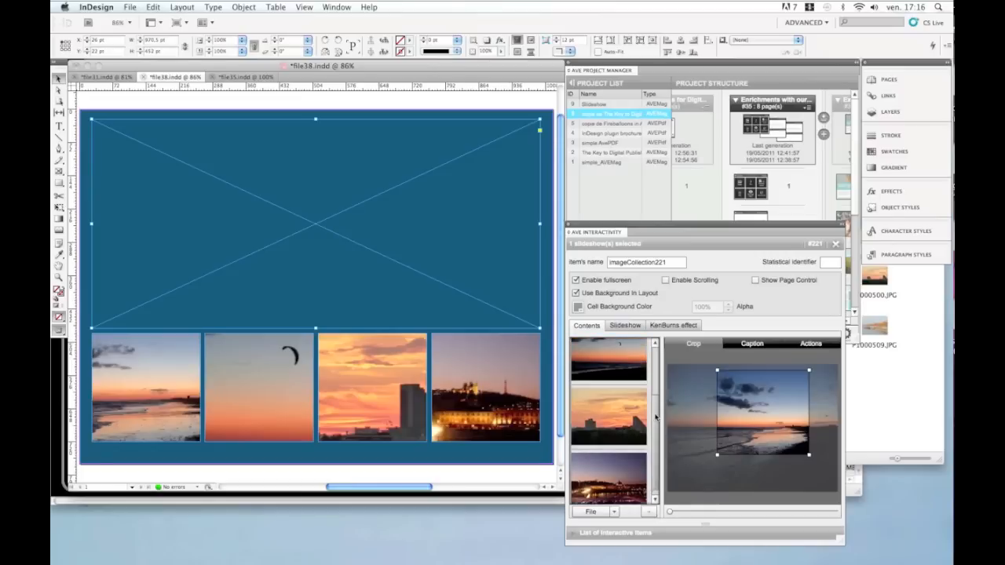
scroll(655, 418, up, 3)
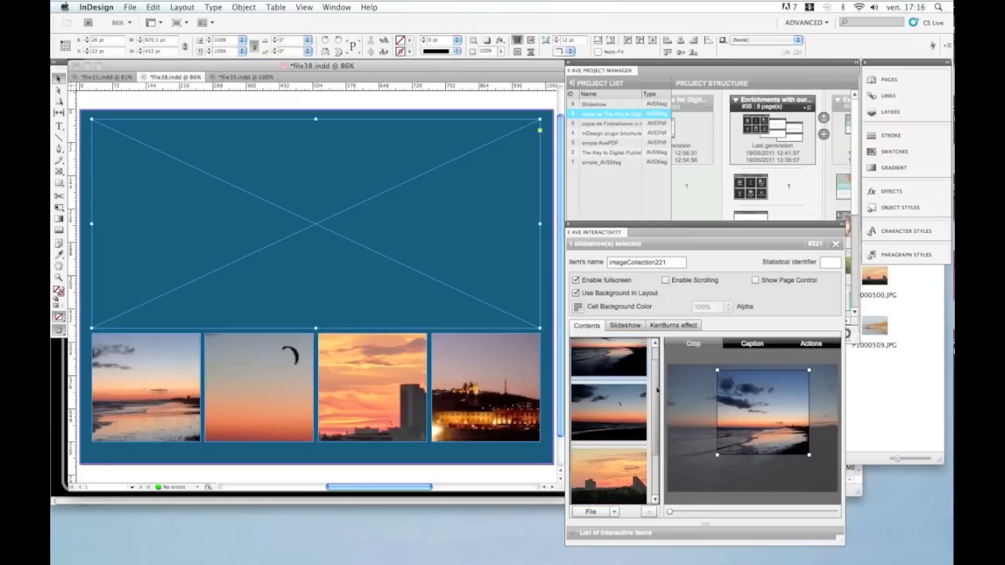
Step: Recrop the first slideshow image to span the full image width with a slightly shorter height
click(278, 120)
click(306, 200)
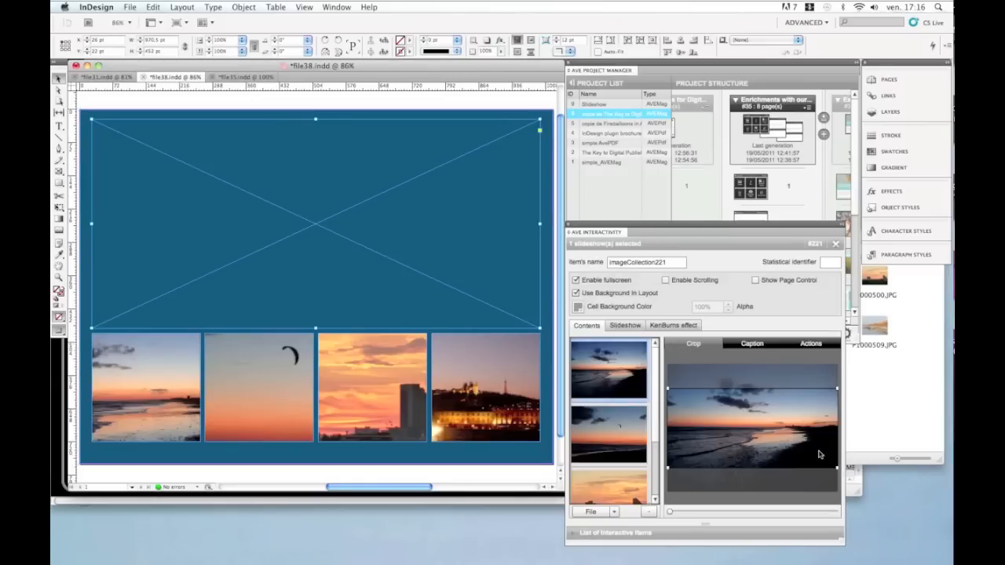
drag(789, 448, 791, 424)
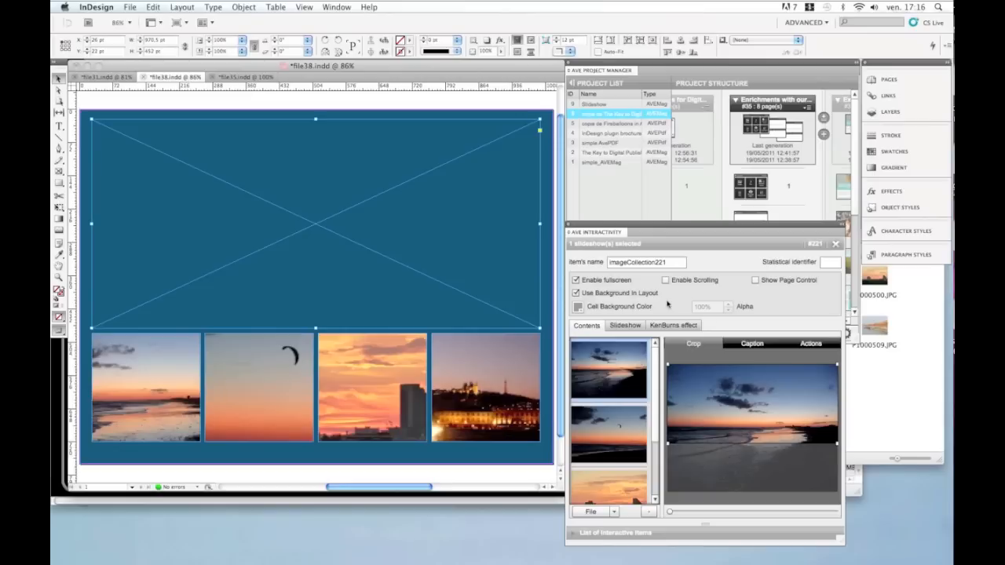
Step: Review the slideshow's animation settings and swipe through the sample slideshow in the iPad simulator
click(624, 328)
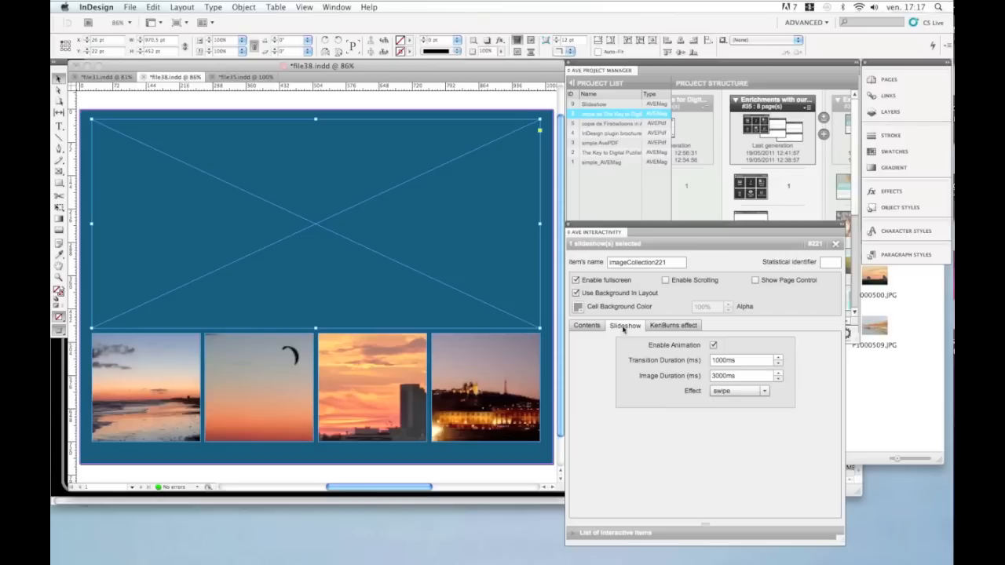
click(516, 504)
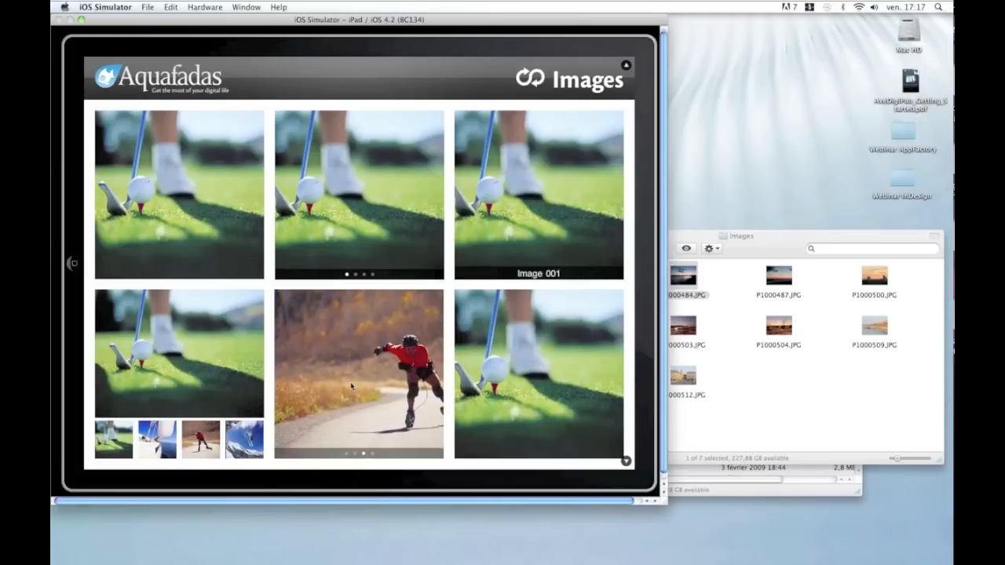
drag(332, 375, 446, 380)
drag(333, 378, 449, 382)
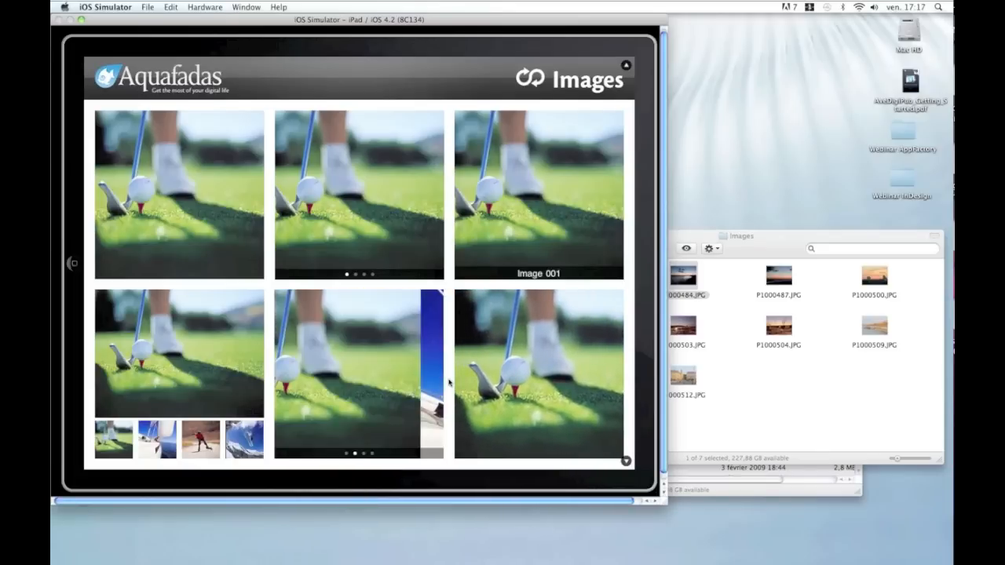
mouse_move(313, 383)
mouse_down()
mouse_move(369, 388)
mouse_move(311, 399)
mouse_up()
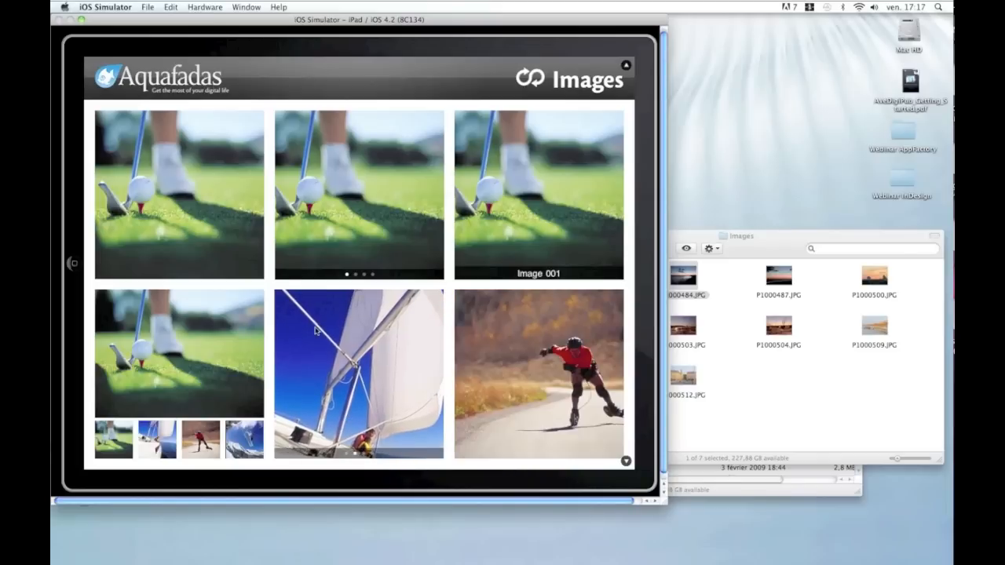
key(super+Tab)
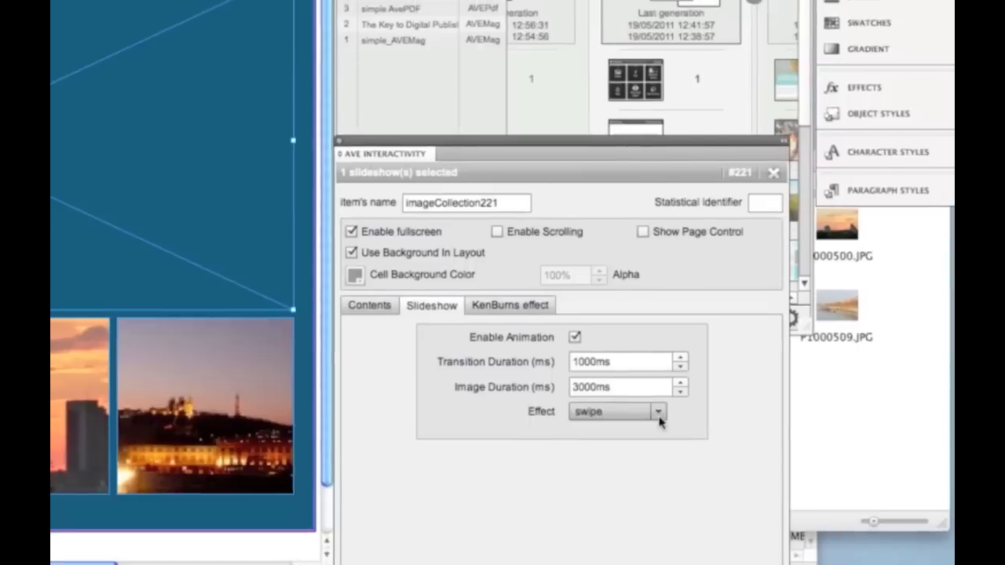
Step: Open the slideshow Effect options and swipe through the sample slideshow in the simulator again
click(635, 418)
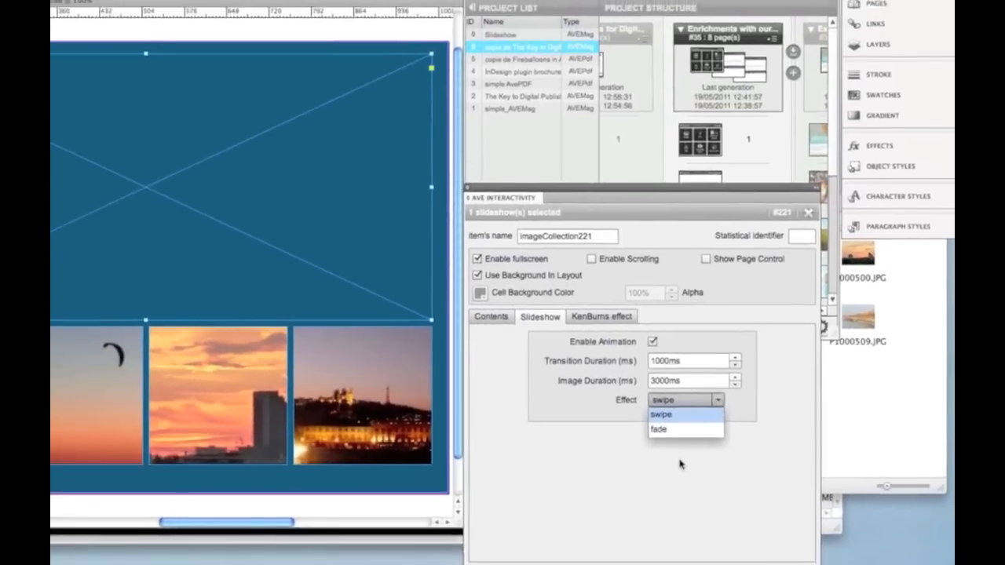
click(681, 464)
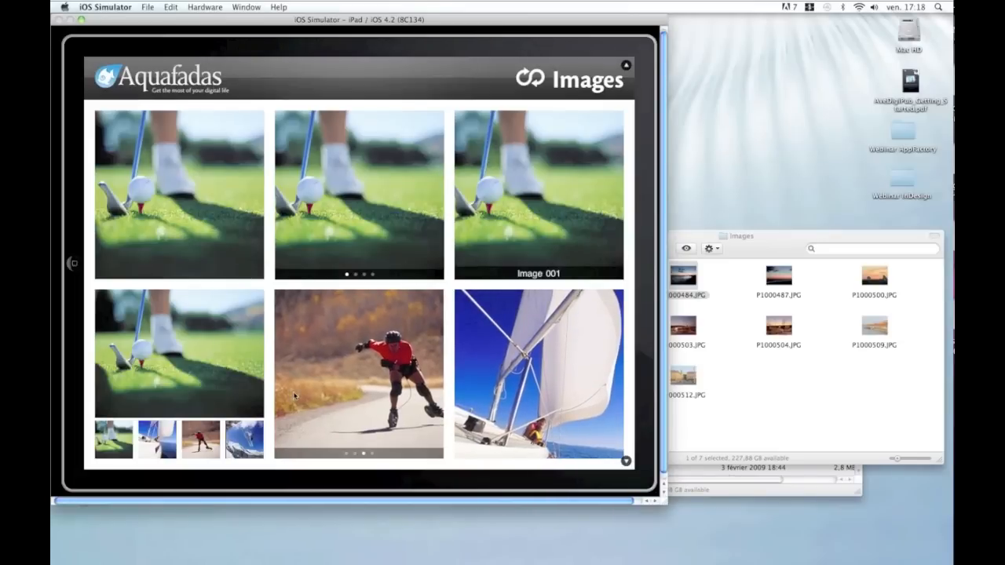
drag(270, 390, 355, 400)
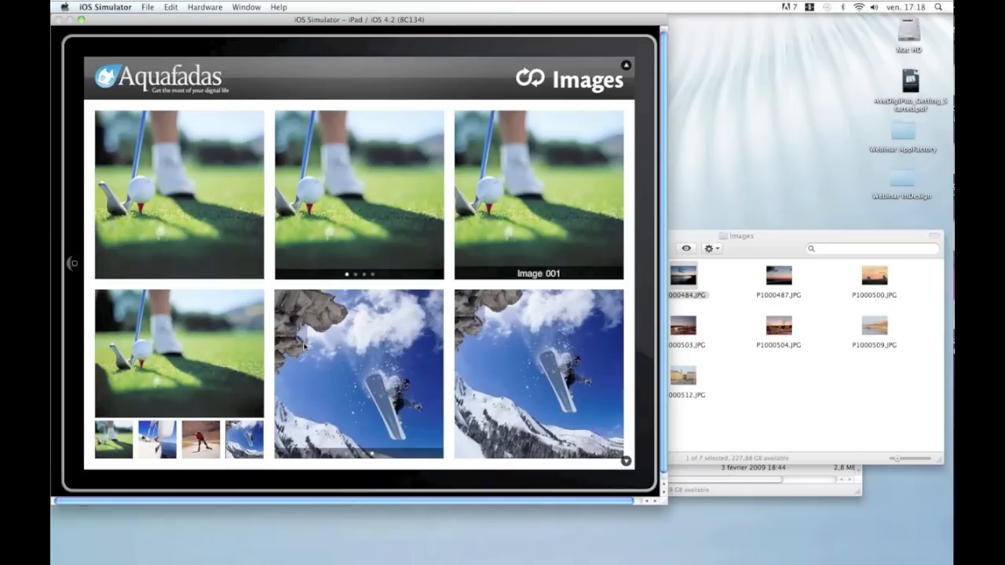
key(super+Tab)
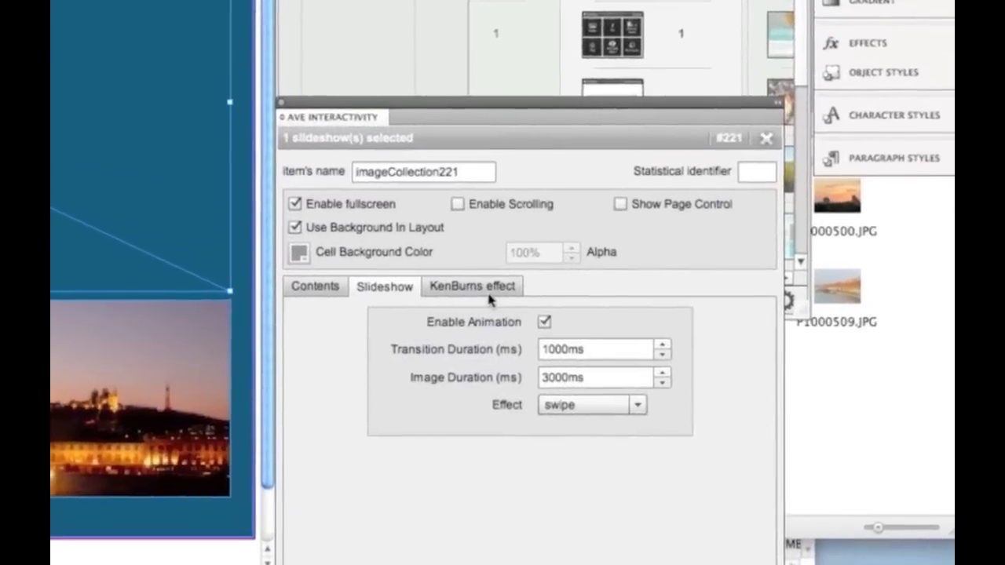
Step: Review the Ken Burns effect settings and compare them with the slideshow playing in the simulator
click(488, 298)
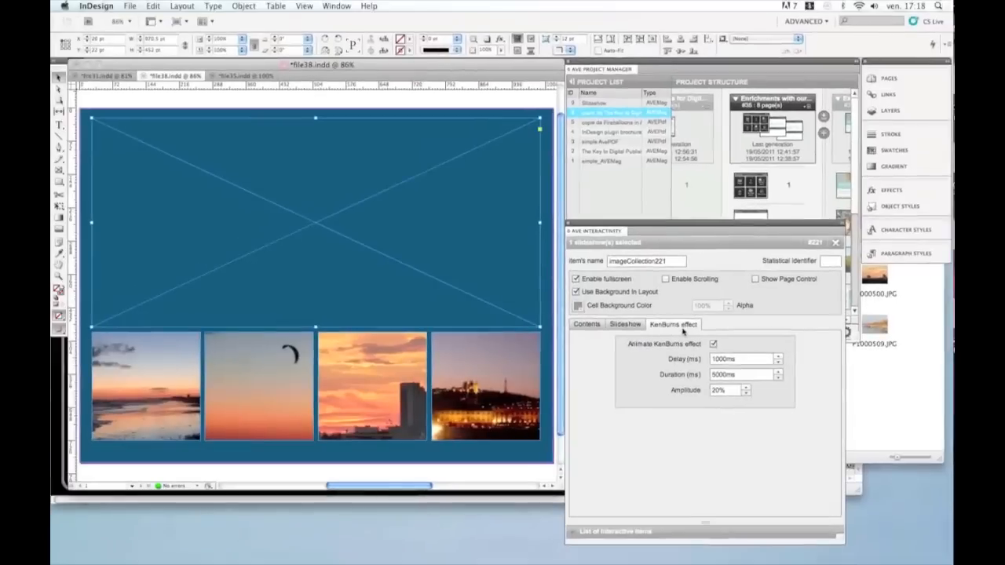
key(super+Tab)
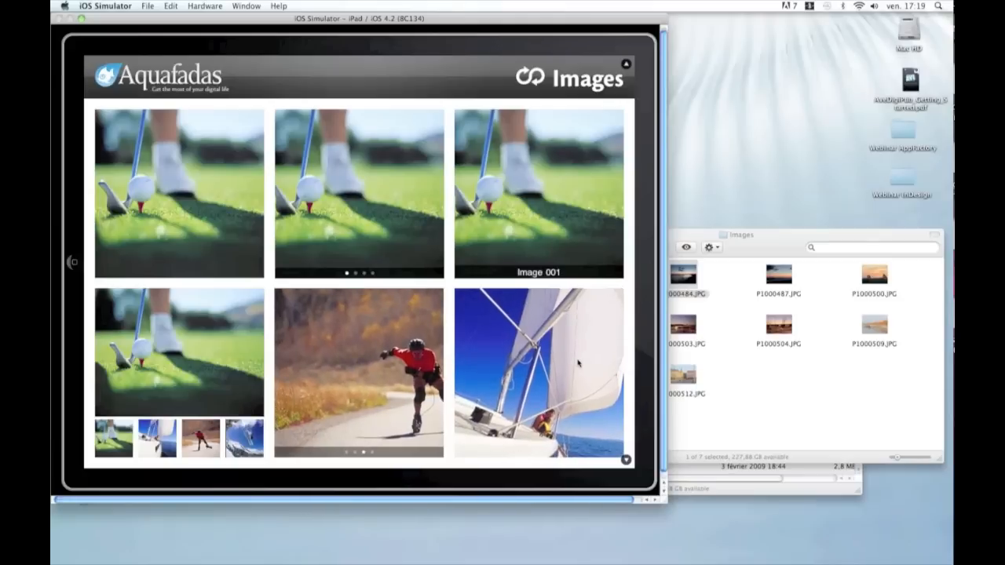
key(super+Tab)
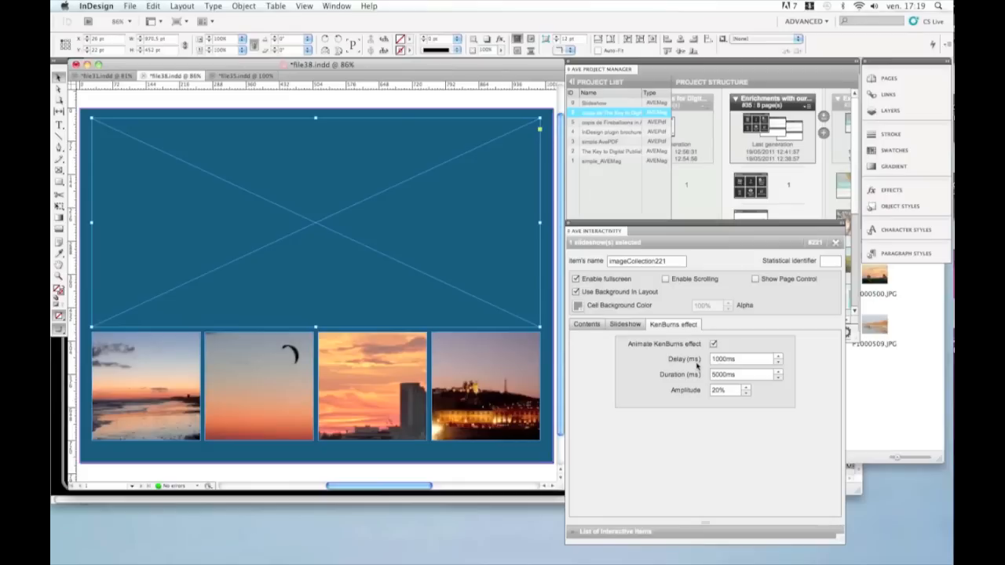
key(super+Tab)
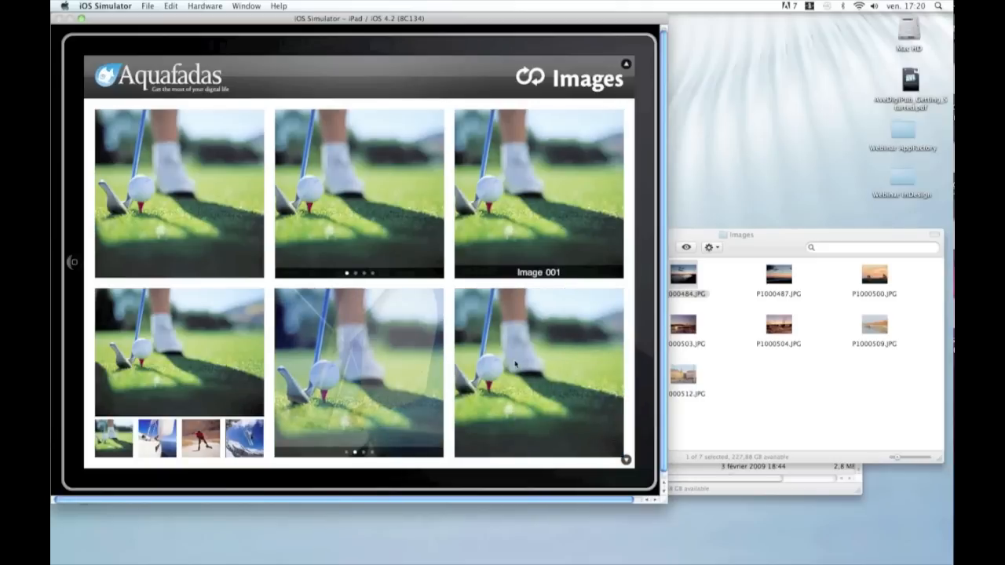
key(super+Tab)
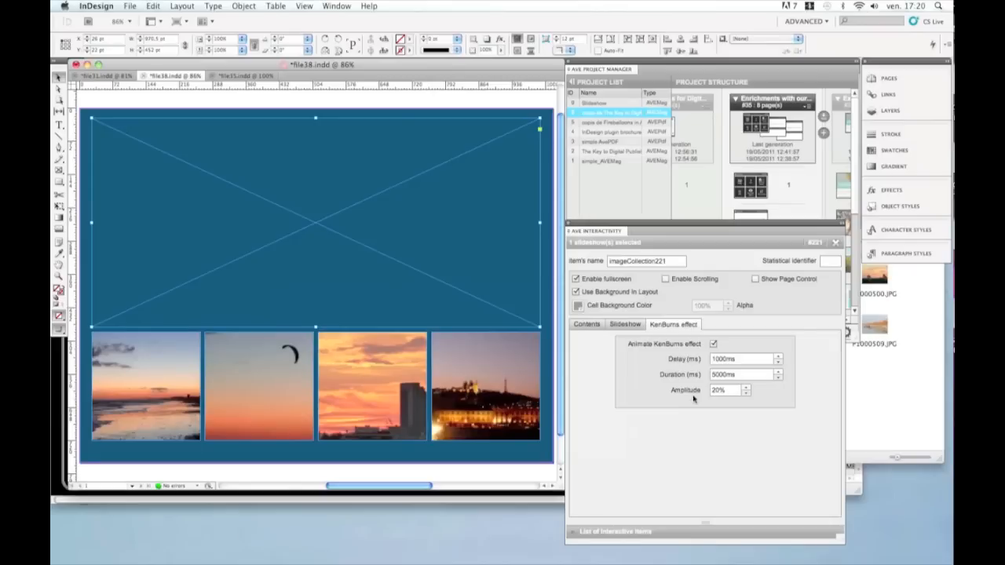
key(super+Tab)
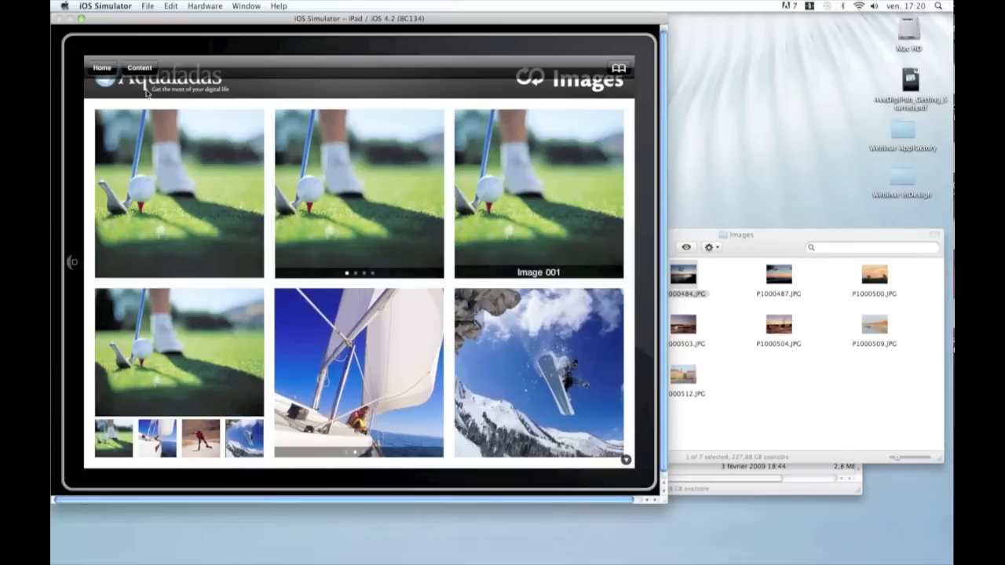
Step: Return to the simulator's kiosk and open the project to preview the slideshow page
click(107, 74)
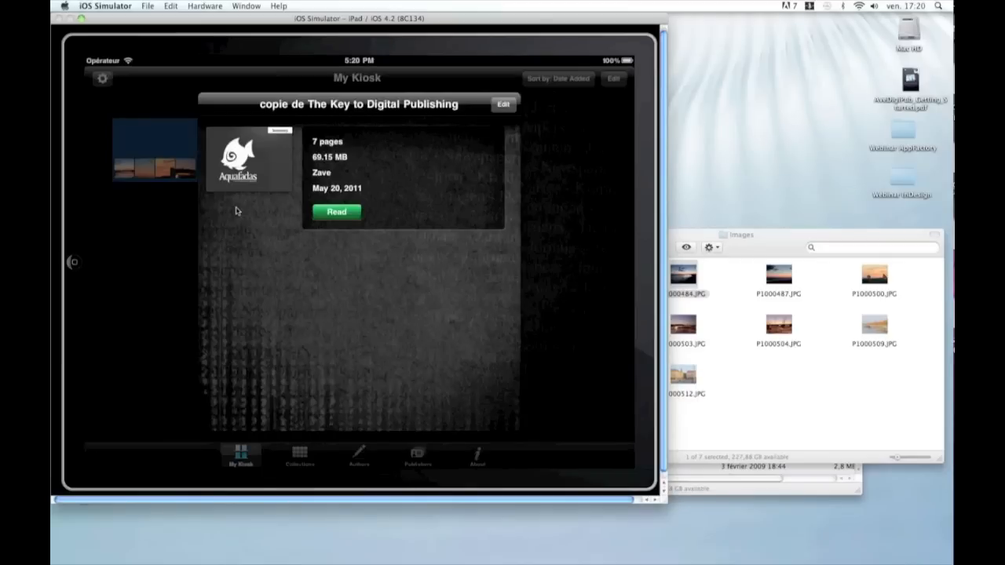
click(342, 215)
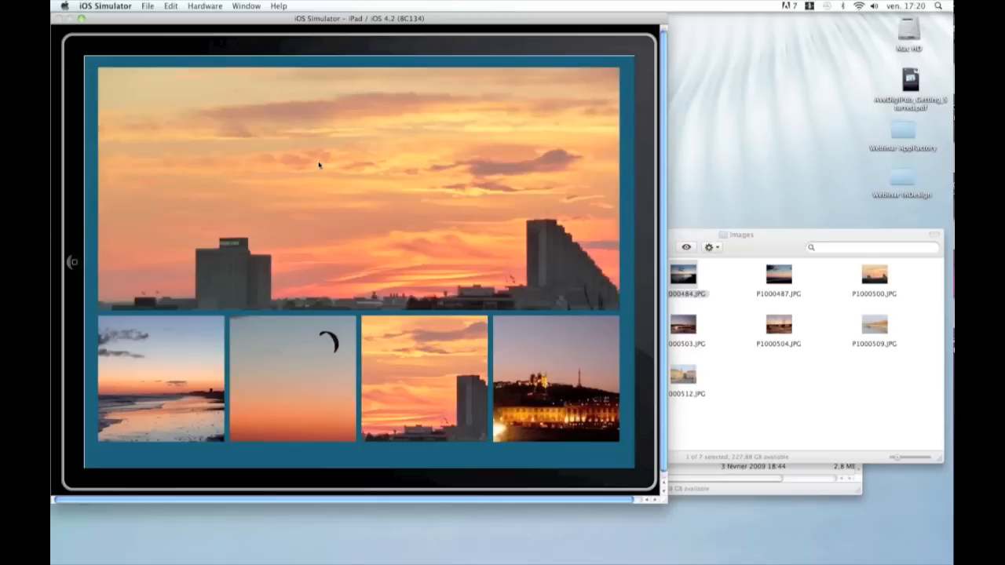
key(super+Tab)
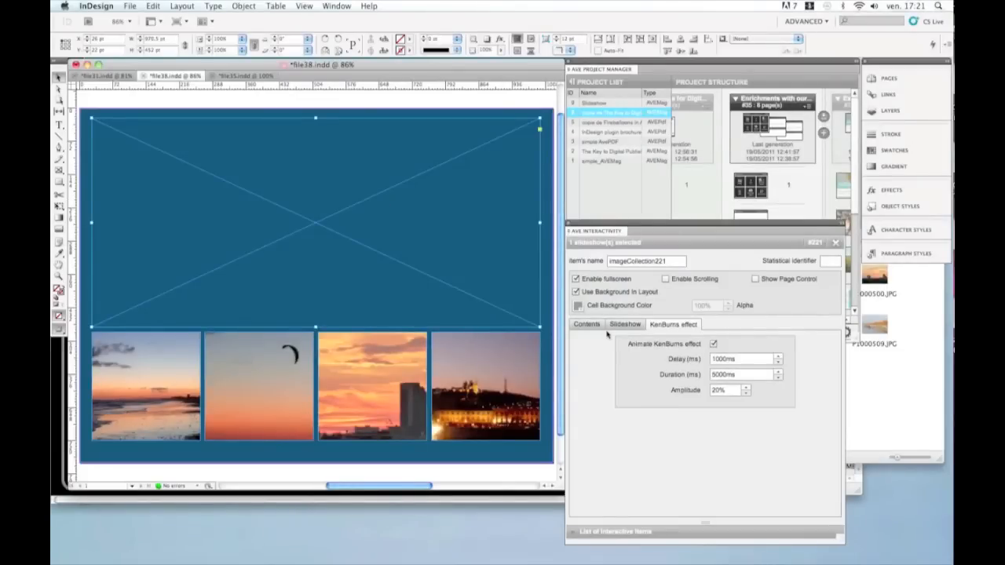
key(super+Tab)
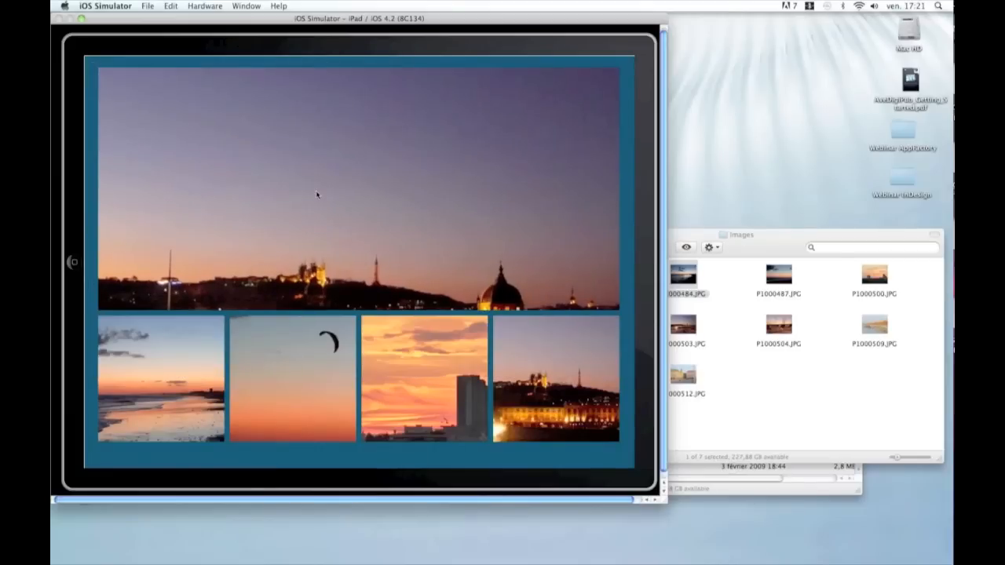
key(super+Tab)
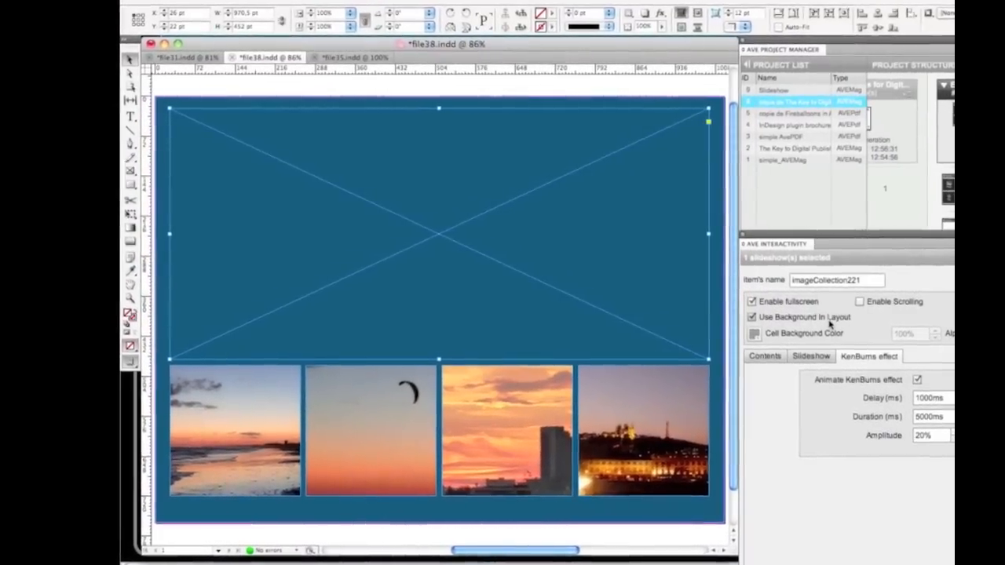
key(super+Tab)
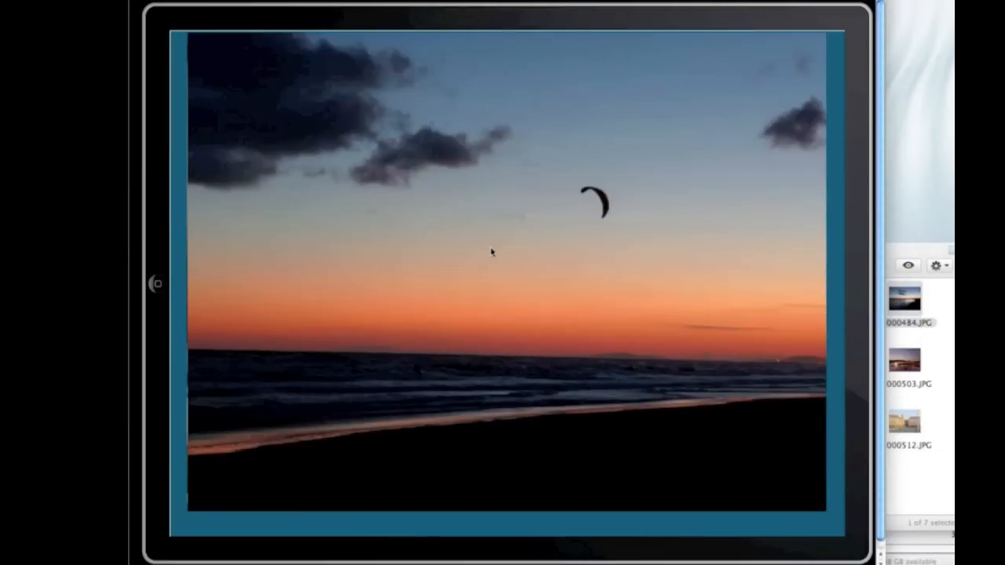
Step: Show the reader's navigation bar, open the summary and scroll through it in the simulator
click(179, 72)
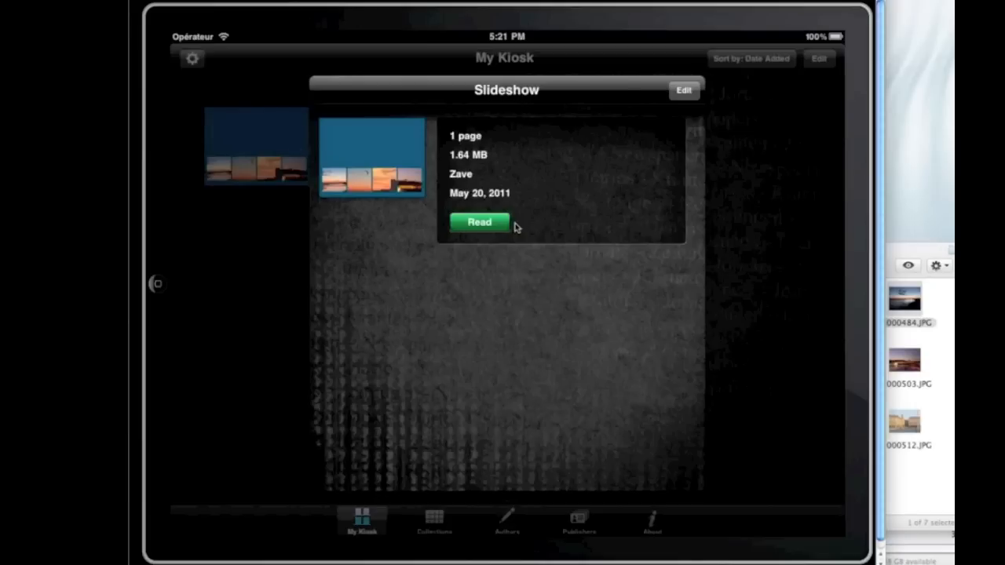
click(490, 223)
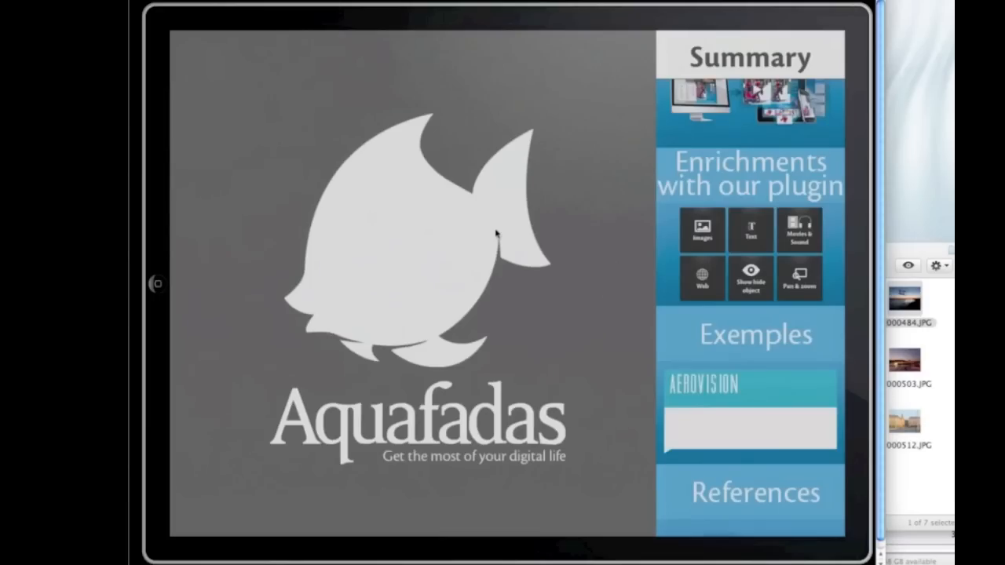
click(603, 334)
drag(603, 335, 601, 206)
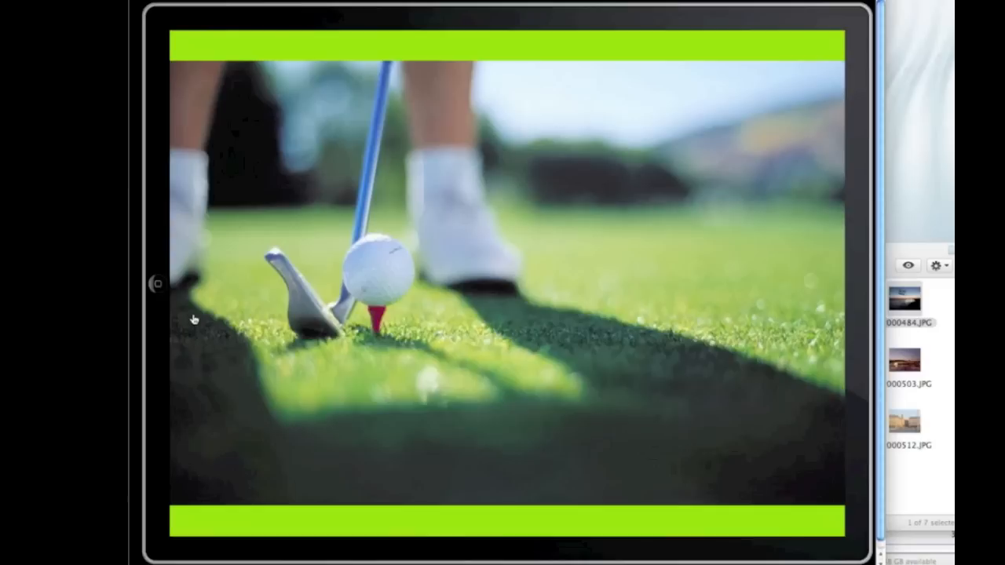
Step: Set the slideshow's cell background colour to green instead of using the layout background
key(super+Tab)
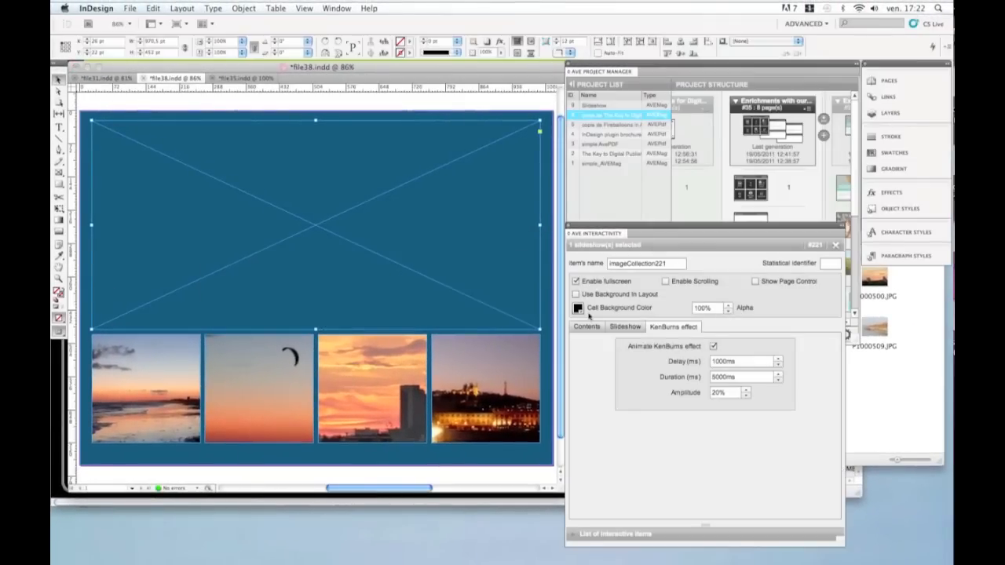
click(582, 311)
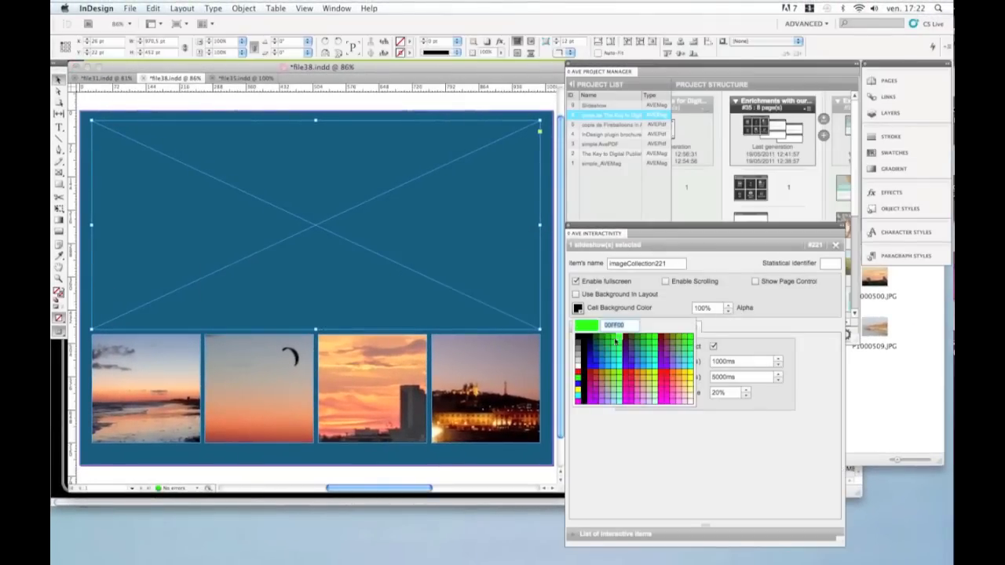
click(609, 340)
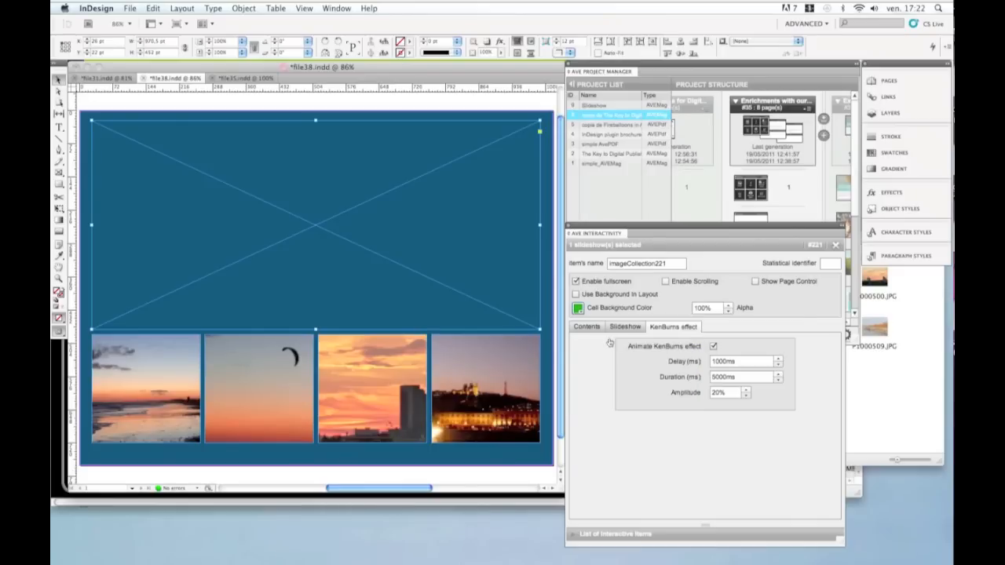
key(super+Tab)
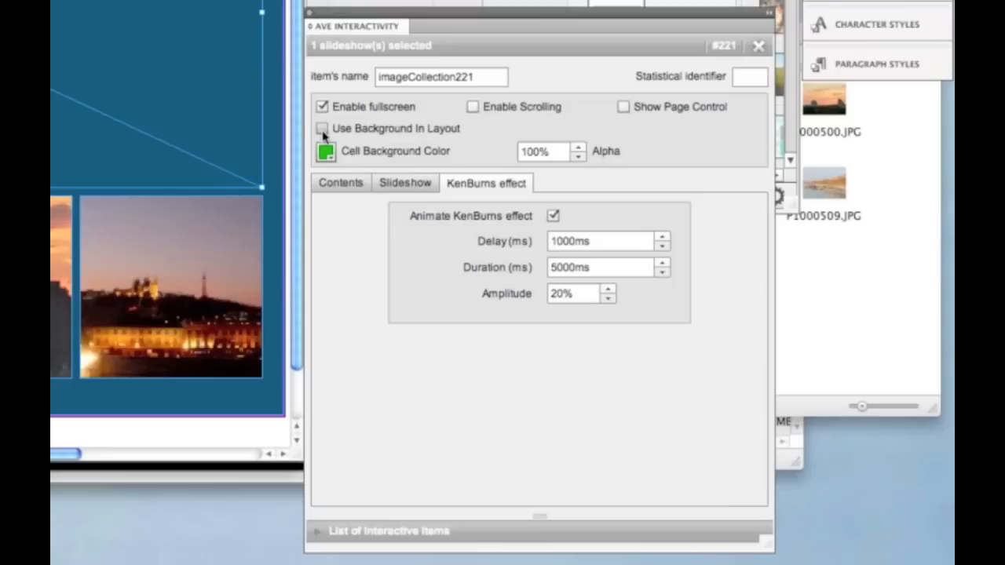
click(322, 129)
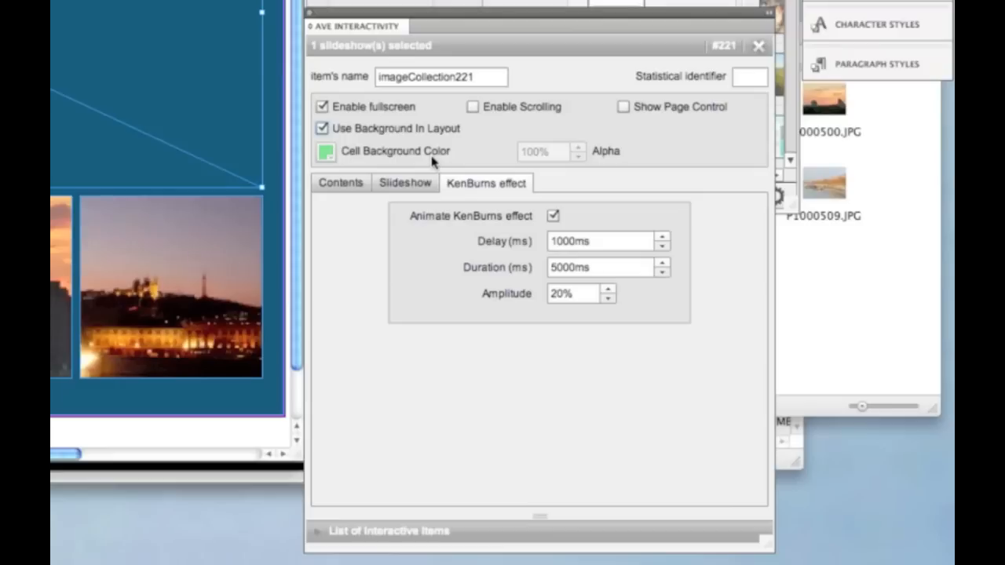
click(321, 128)
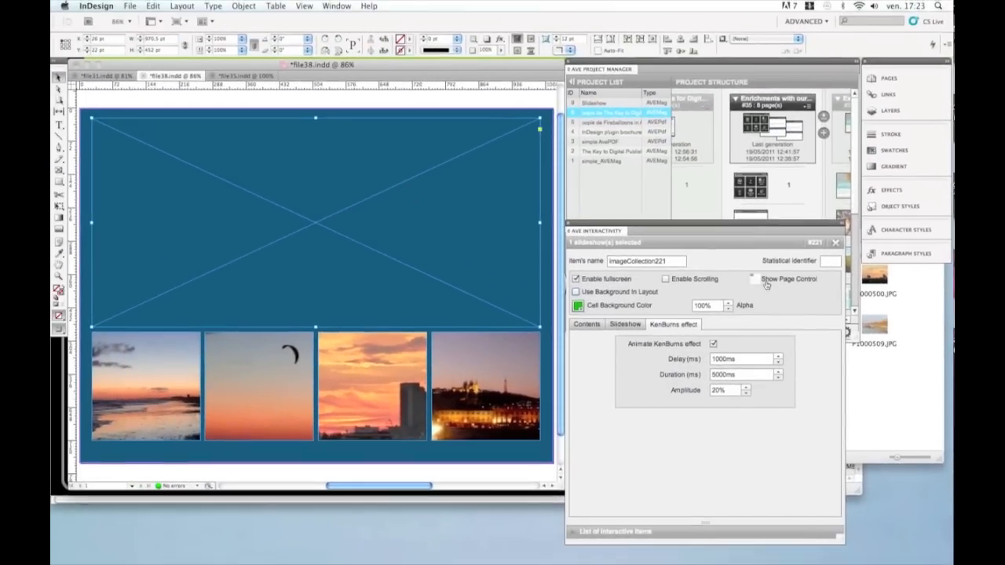
Step: Swipe through the sample slideshow in the simulator and switch back to InDesign
key(super+Tab)
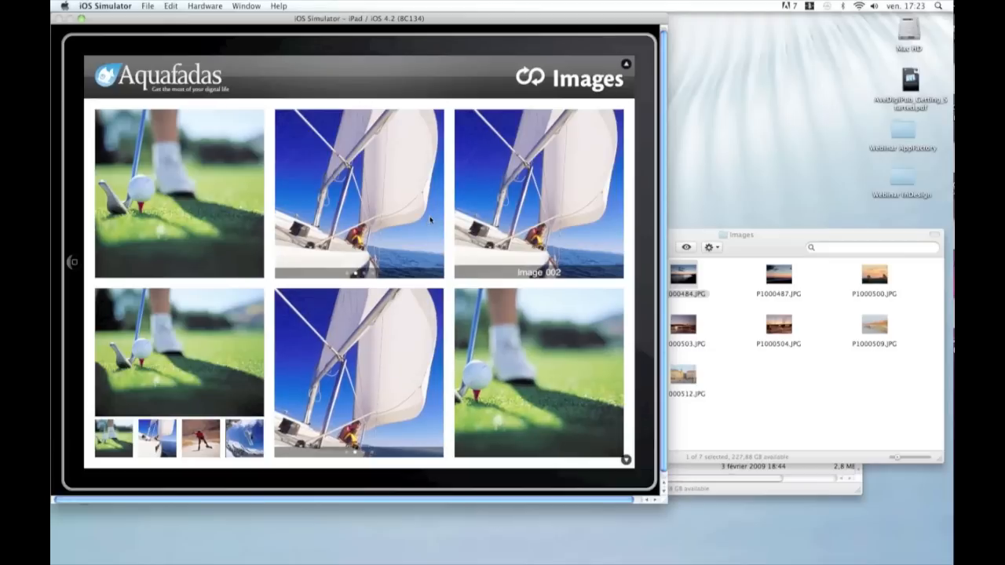
drag(430, 220, 311, 224)
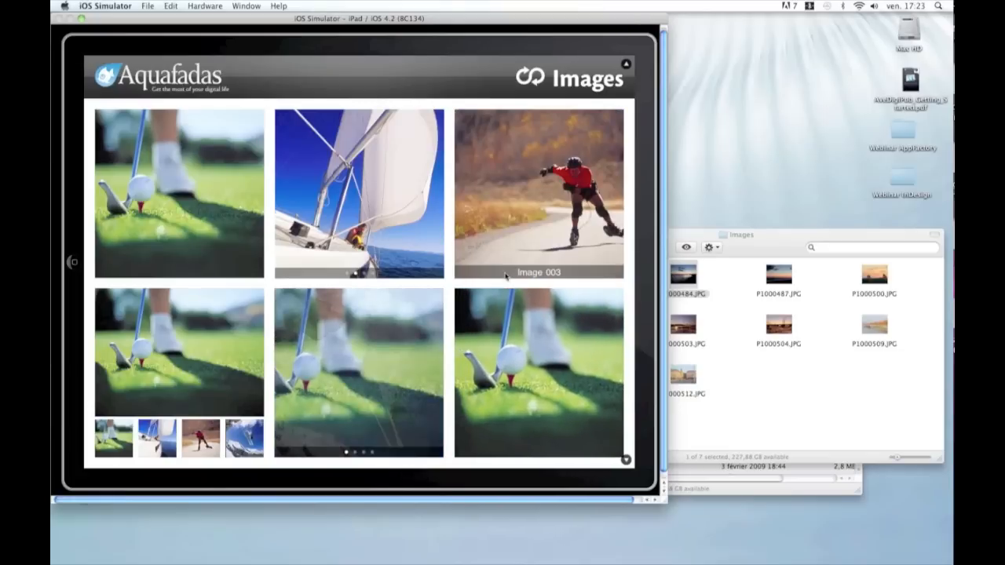
key(super+Tab)
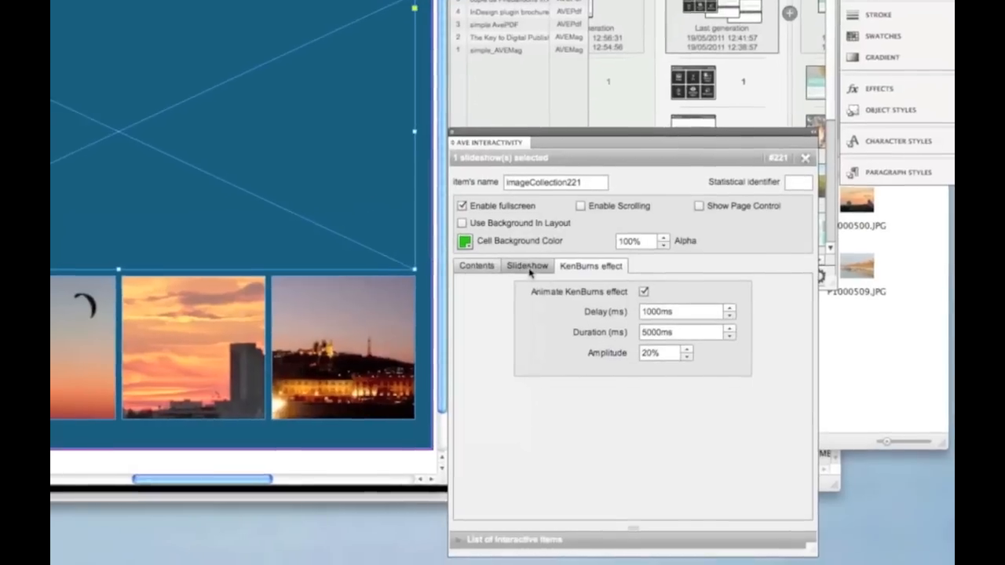
click(481, 269)
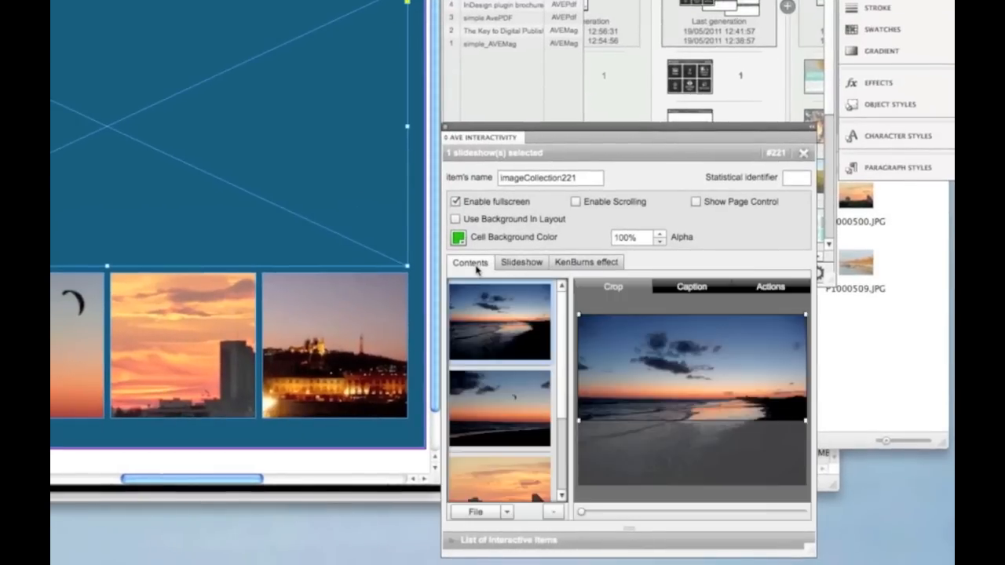
Step: Turn on Show caption for the first slideshow picture and enter the caption "test caption"
click(689, 291)
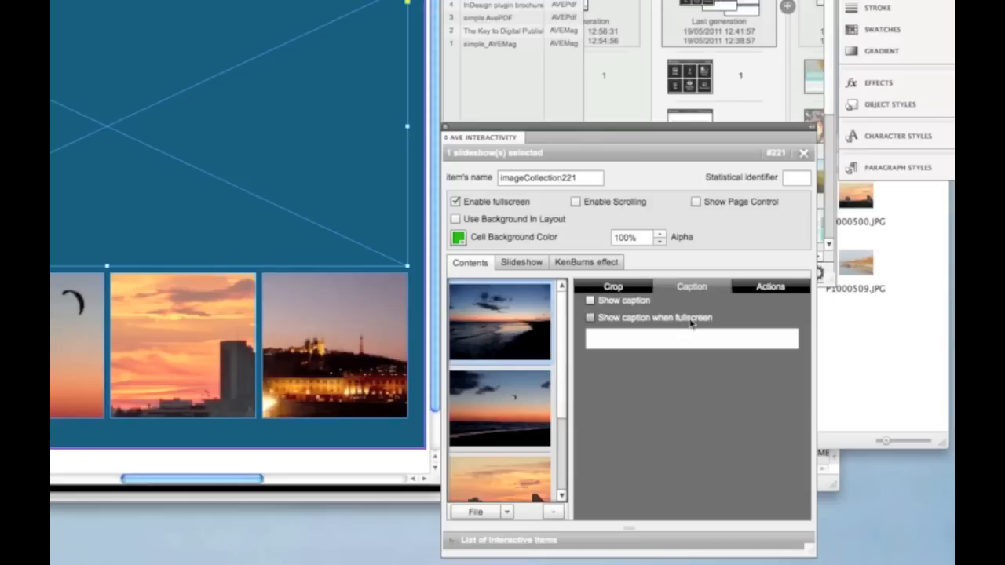
click(590, 300)
click(617, 341)
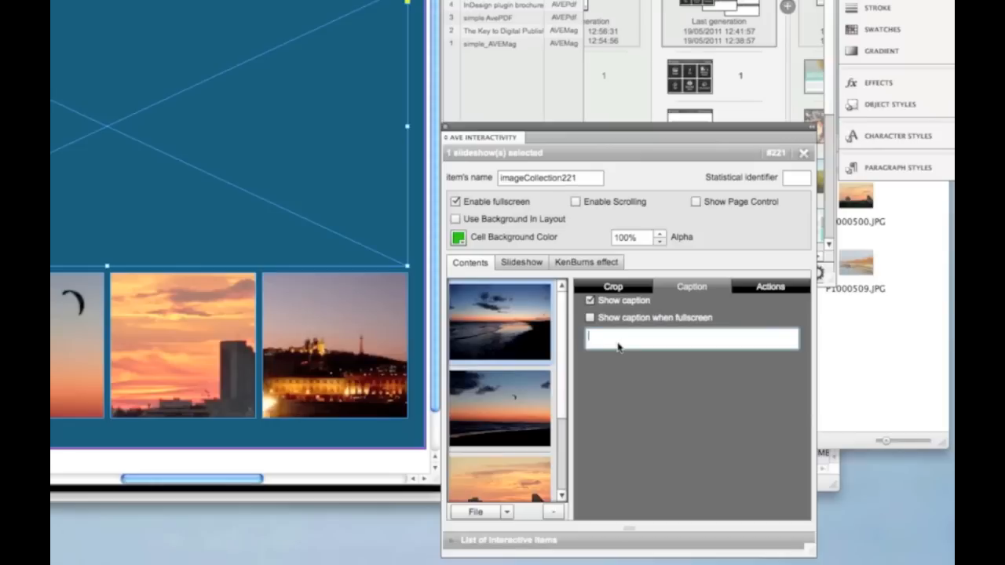
text(test caption)
Step: Check the slideshow page in the iPad simulator and return to InDesign
key(super+Tab)
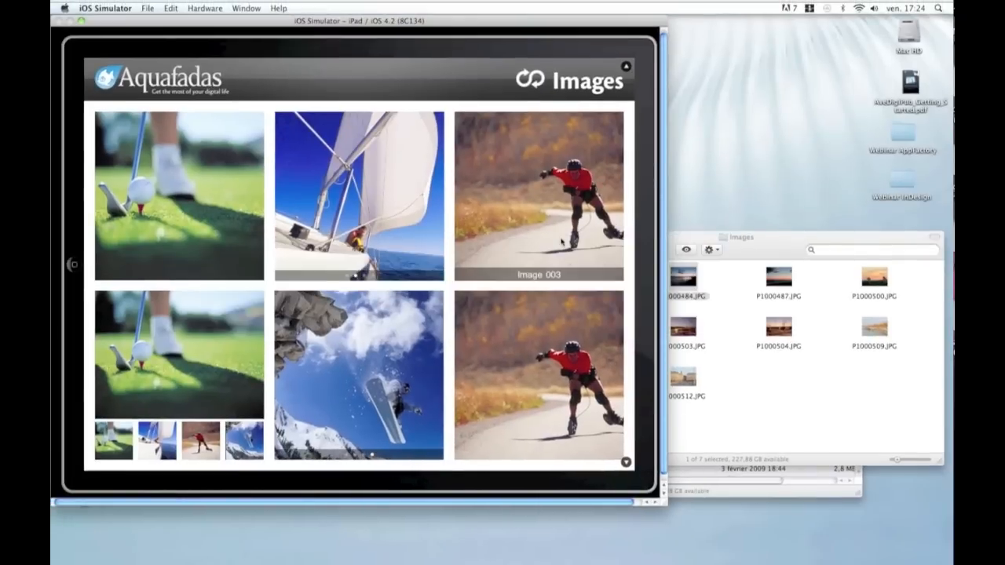
click(562, 242)
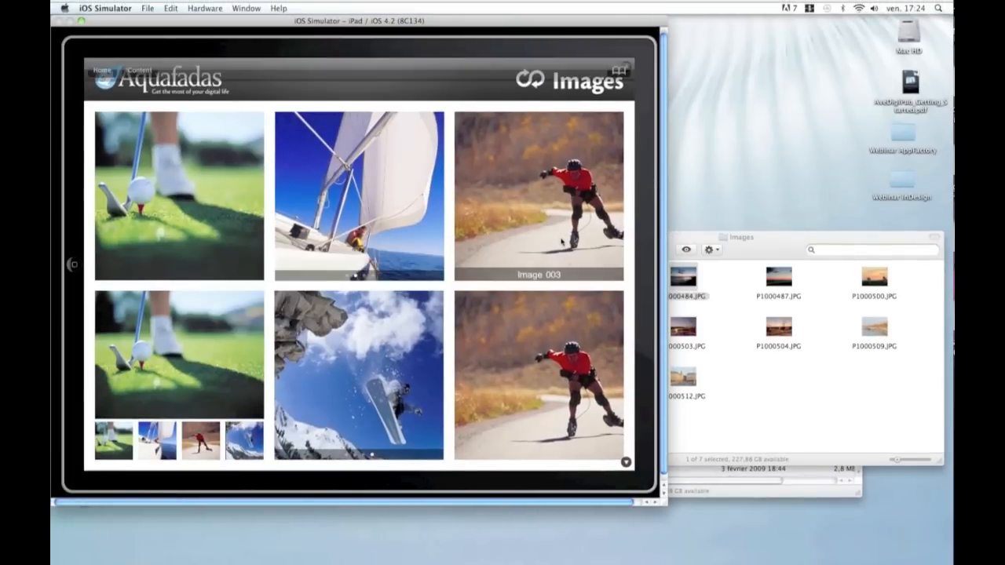
key(super+Tab)
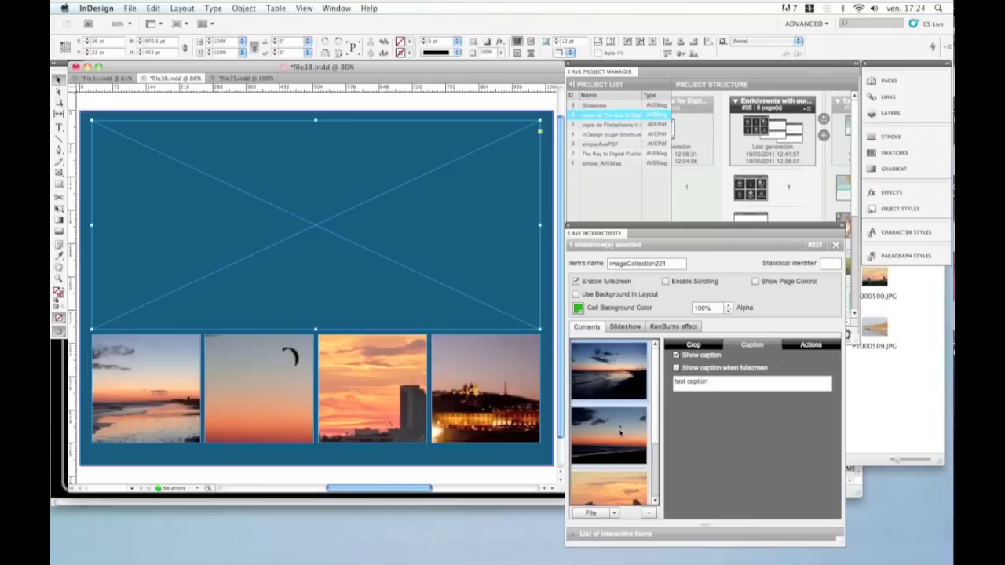
Step: Enter the caption "test 2" for the second picture in the slideshow's contents
click(620, 433)
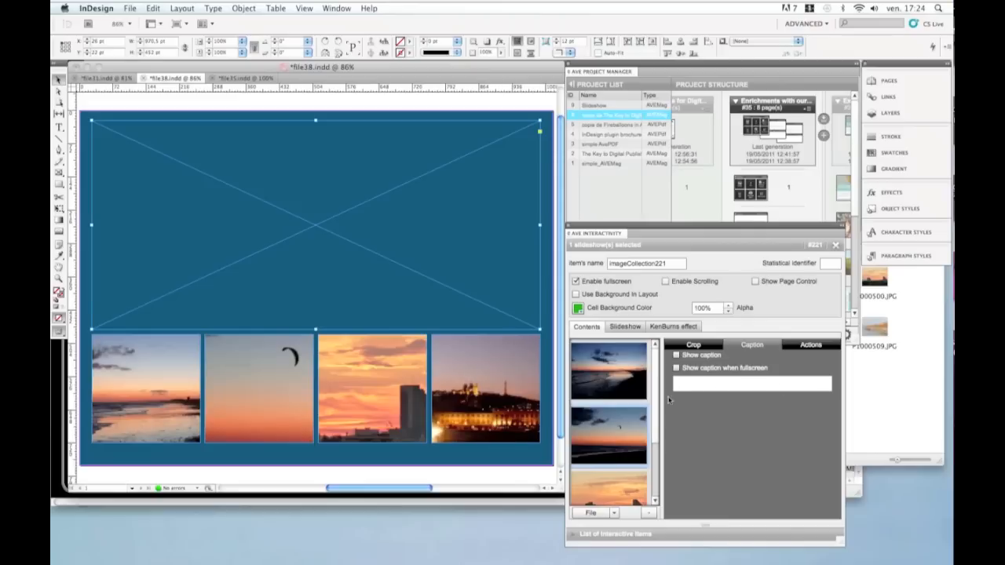
click(747, 385)
text(test)
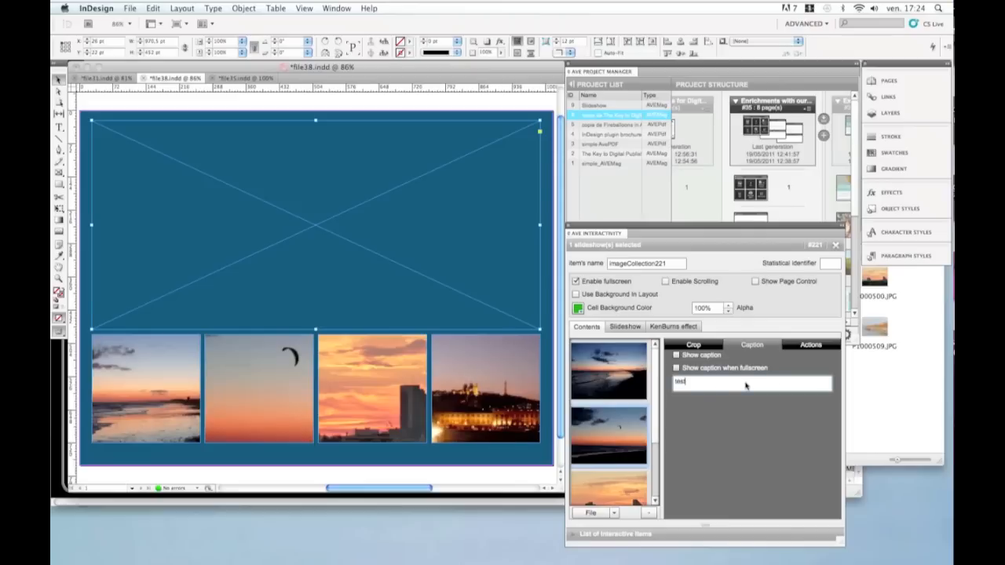
text( caption)
click(600, 381)
click(623, 446)
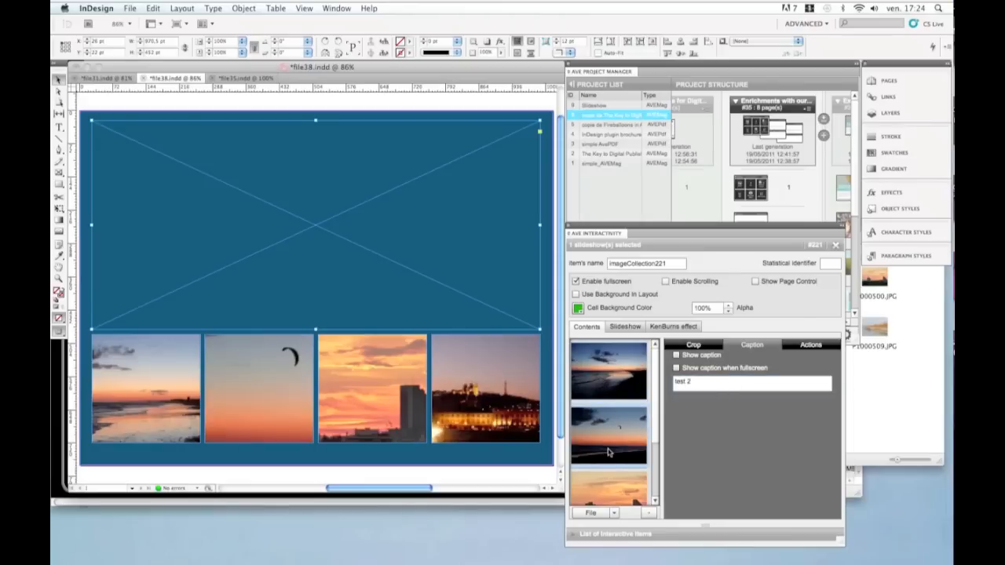
Step: Browse the tap actions available for a slideshow picture, such as Go To Web
scroll(613, 452, down, 3)
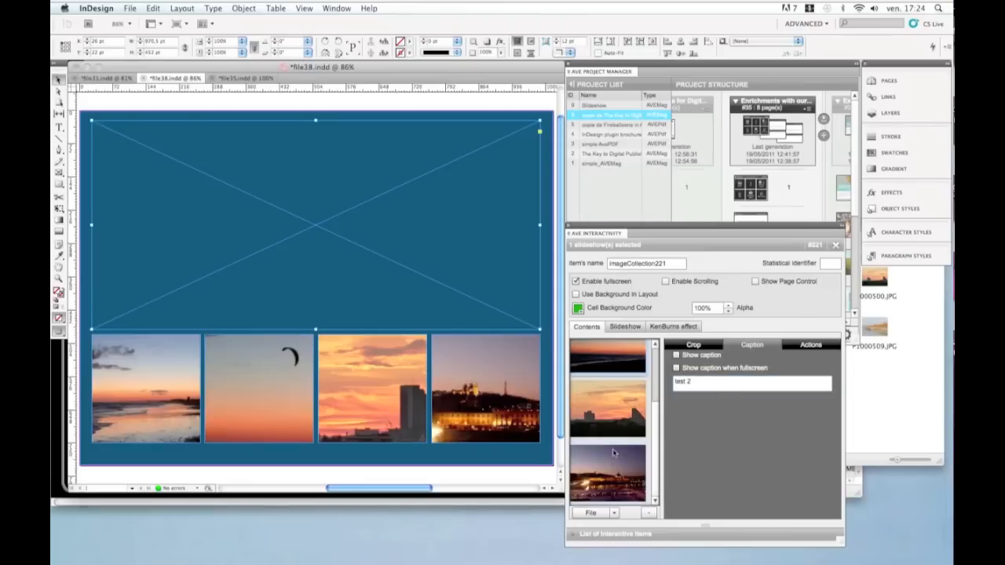
click(822, 348)
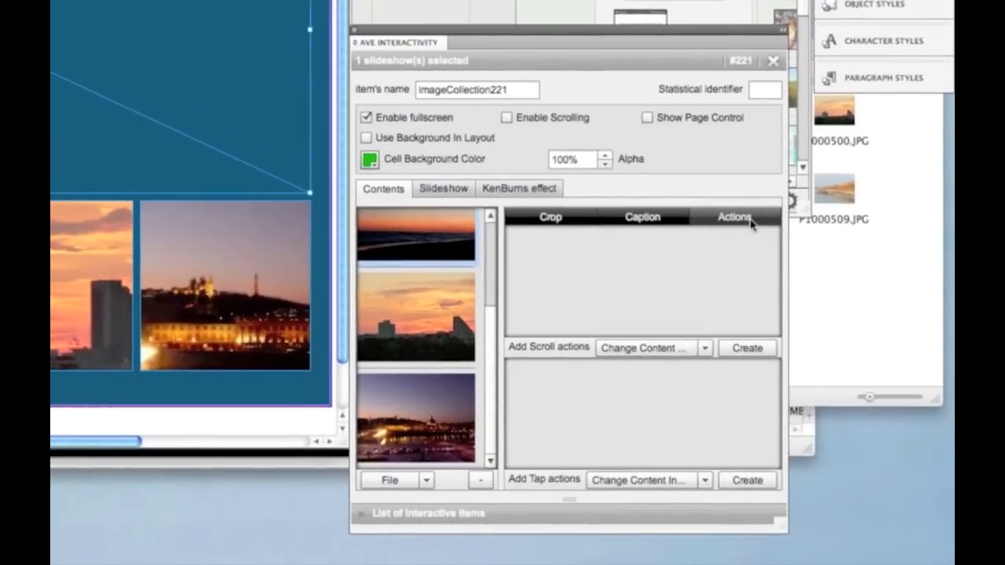
click(750, 221)
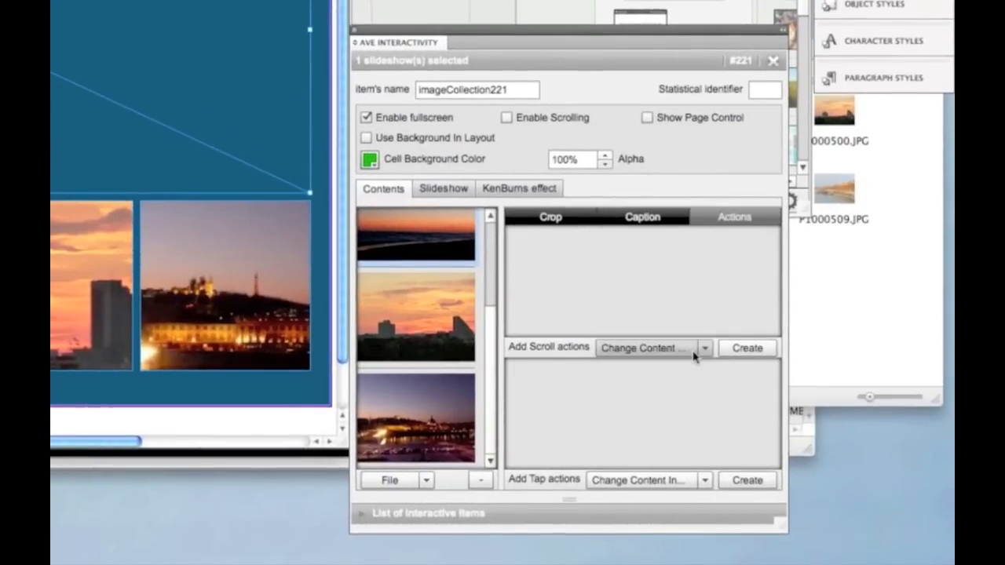
click(705, 485)
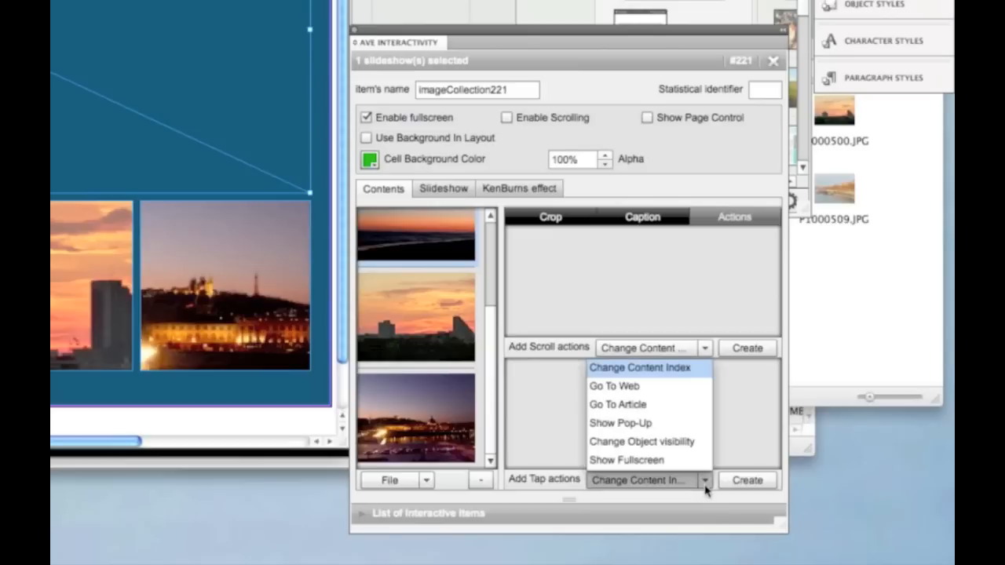
click(631, 387)
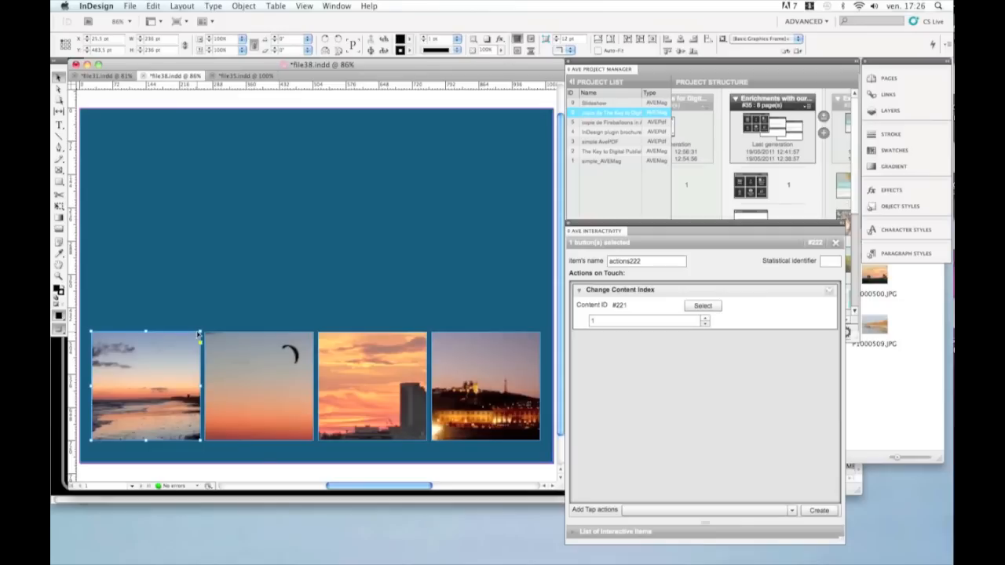
Step: Delete the four thumbnail images below the slideshow area, clearing the page
key(Delete)
click(246, 385)
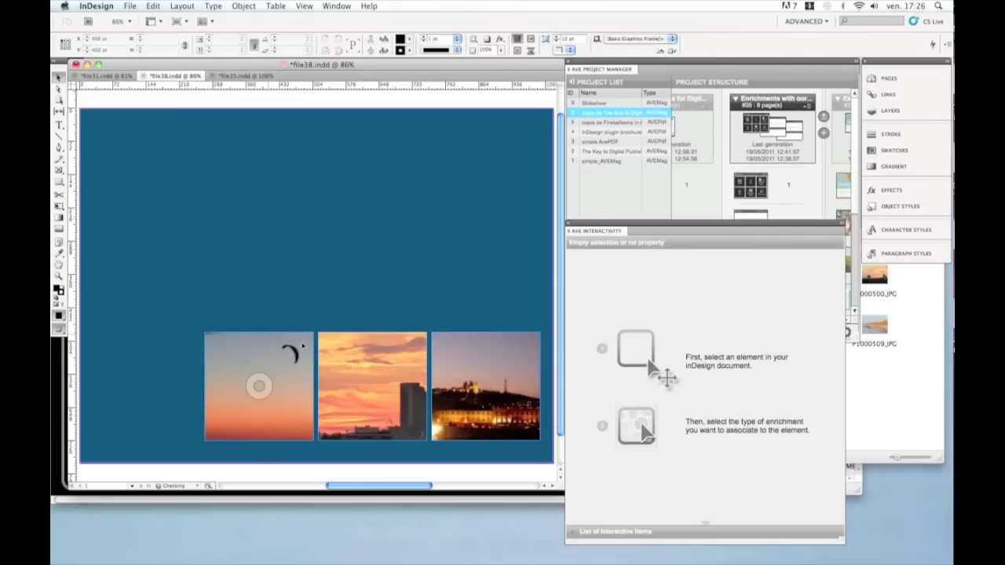
key(Delete)
click(397, 335)
key(Delete)
click(489, 334)
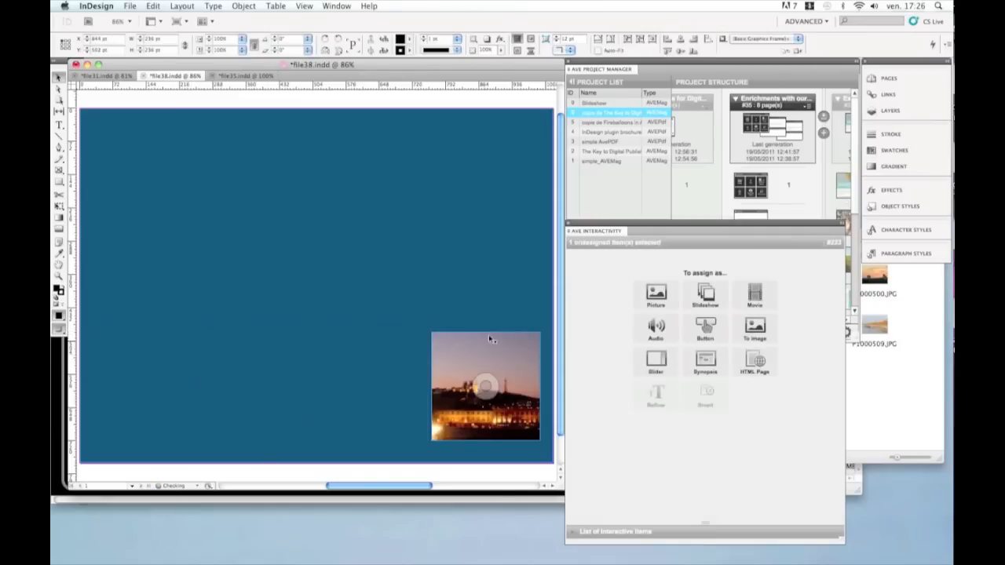
key(Delete)
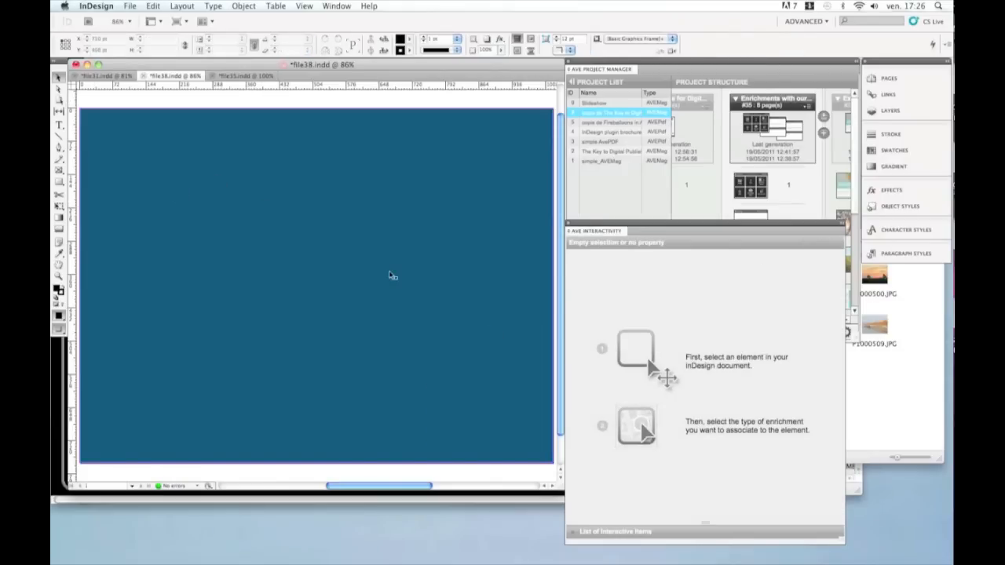
Step: Draw a rectangle frame across the upper part of the page and assign it as a slideshow
click(59, 170)
drag(91, 118, 542, 306)
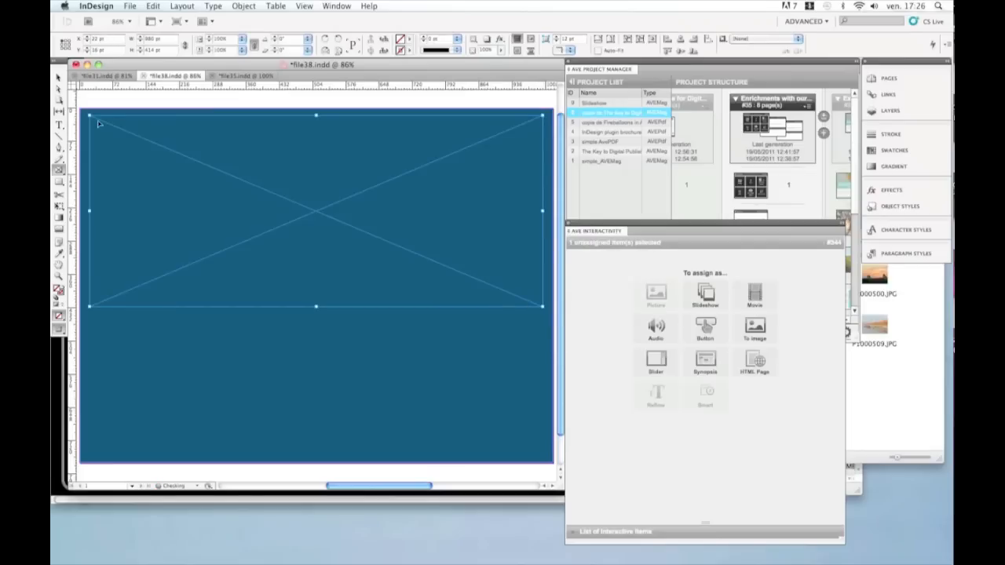
click(59, 78)
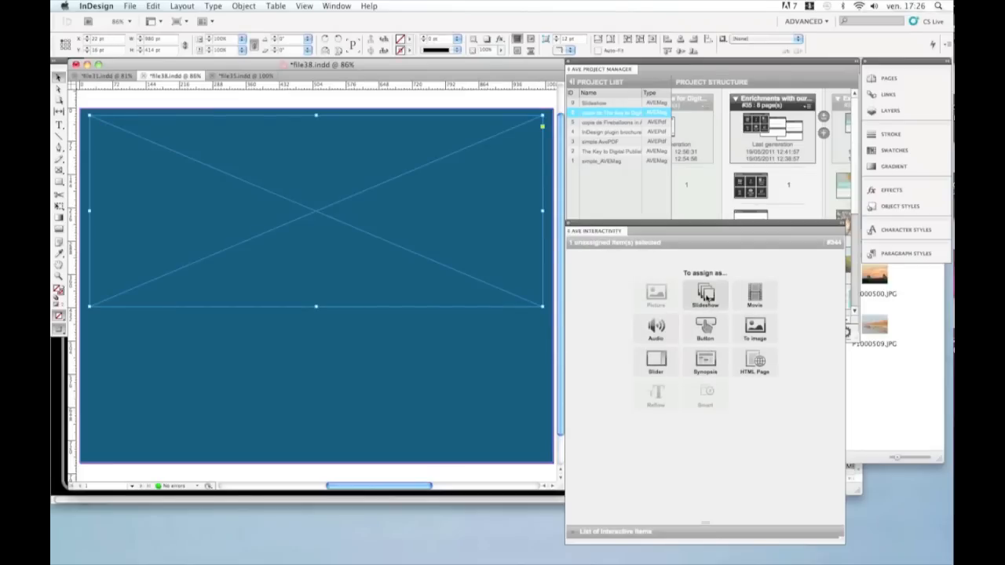
click(706, 305)
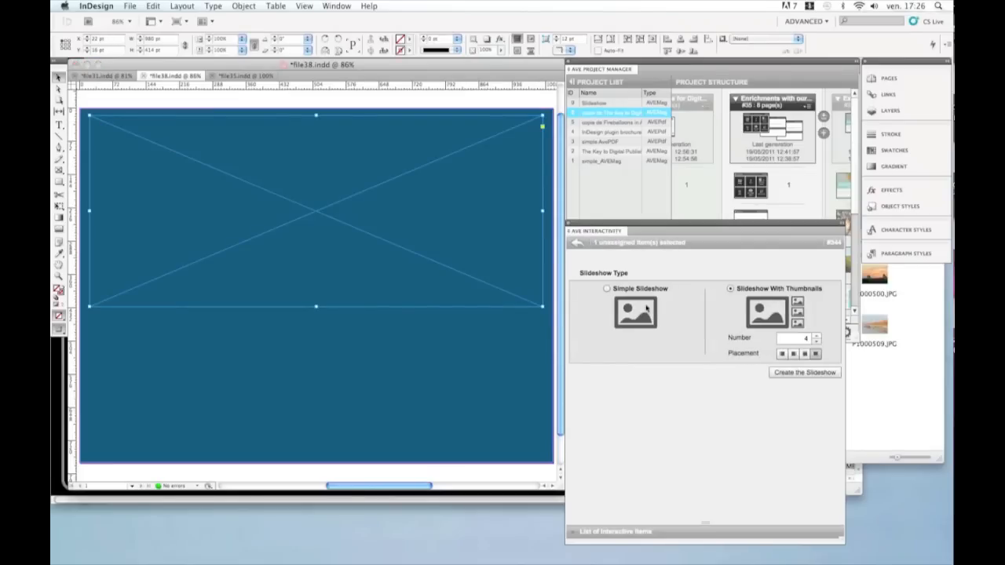
click(606, 289)
Step: Swipe through the sample slideshow in the simulator
key(super+Tab)
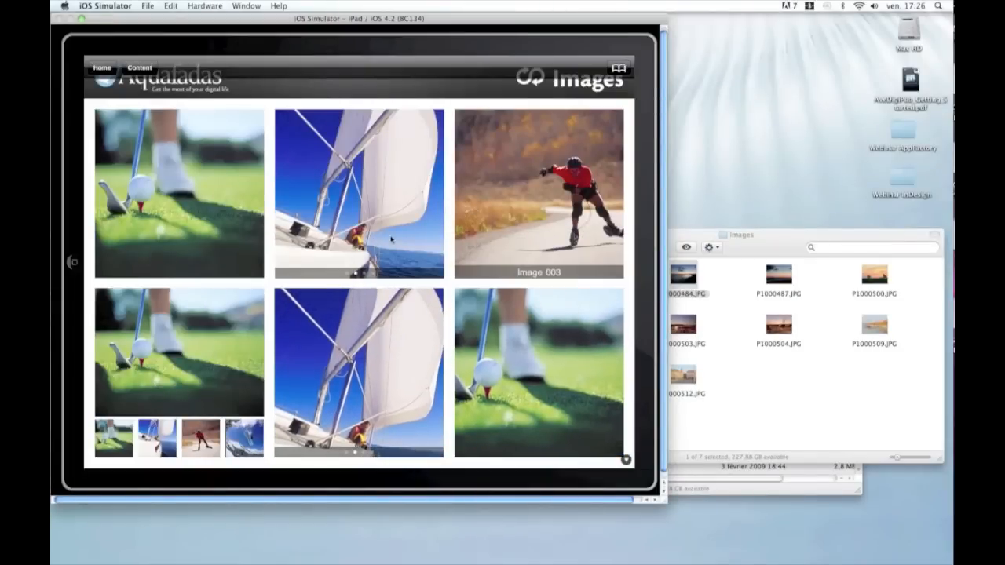
drag(438, 201, 285, 212)
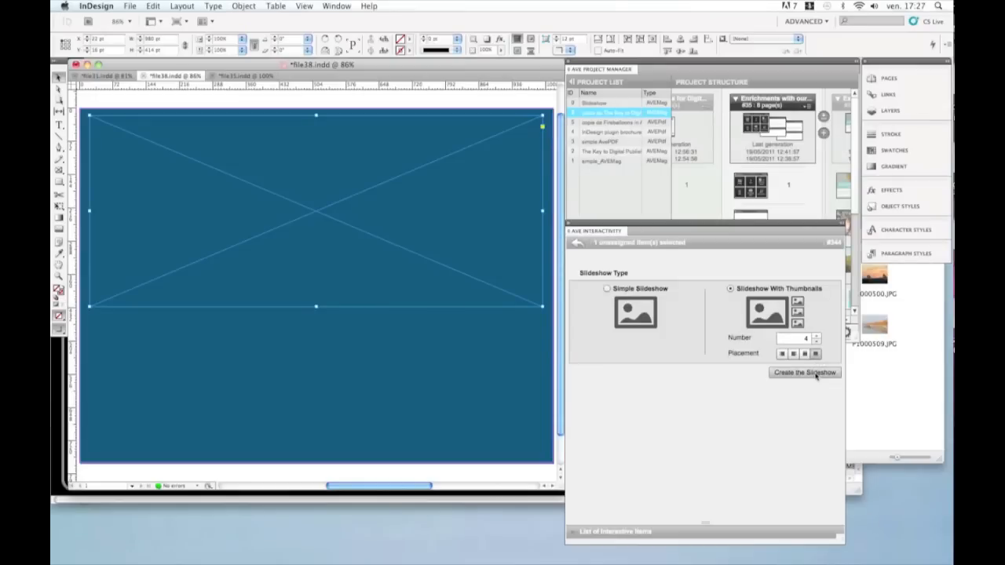
Step: Create the slideshow with four thumbnails, then select a thumbnail button and the slideshow to inspect their settings
click(817, 374)
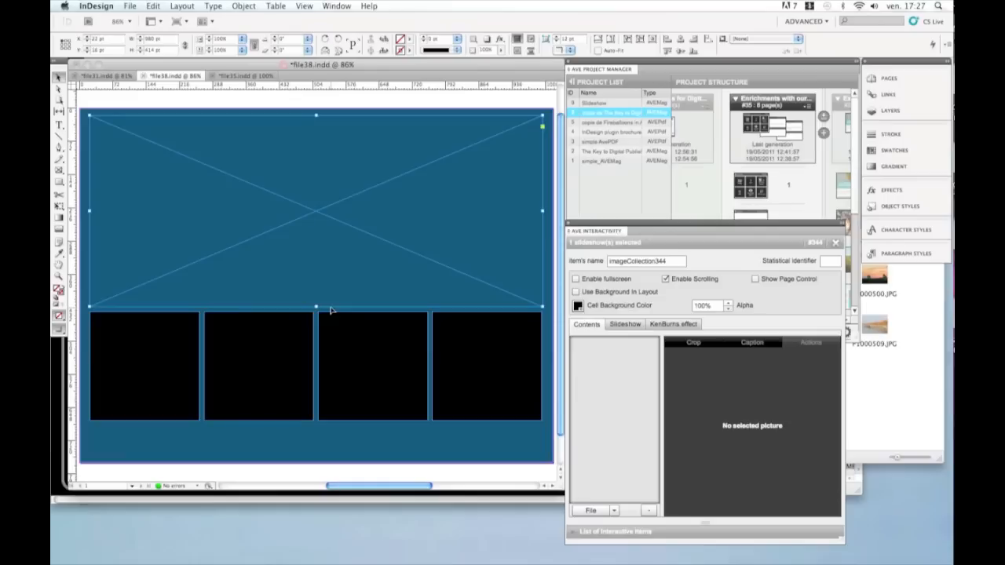
click(143, 346)
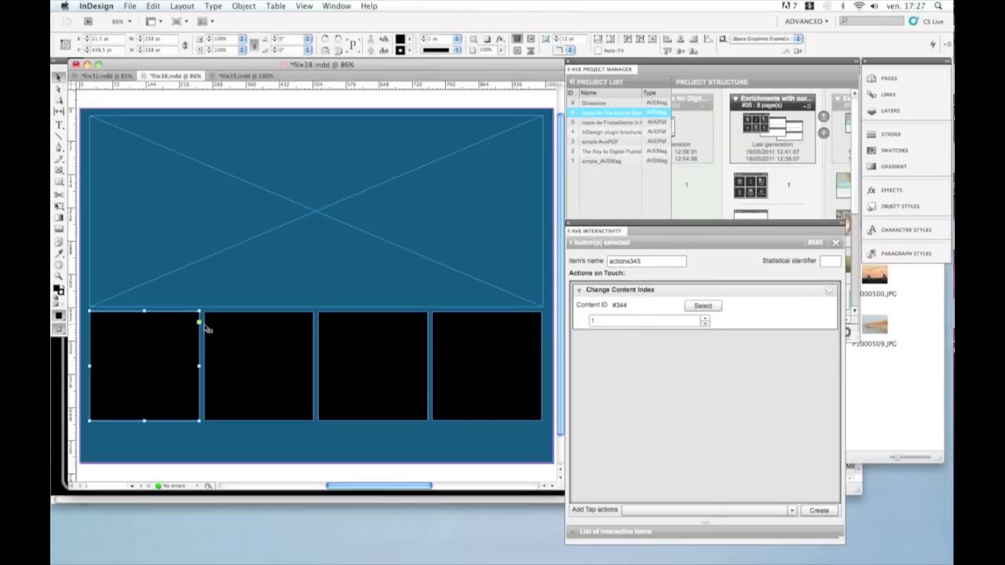
click(319, 216)
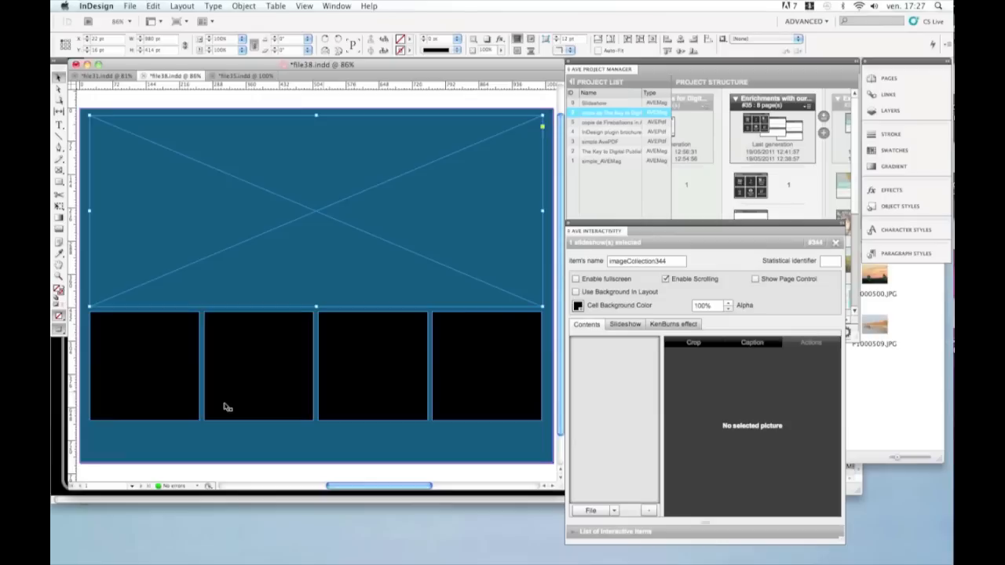
click(178, 359)
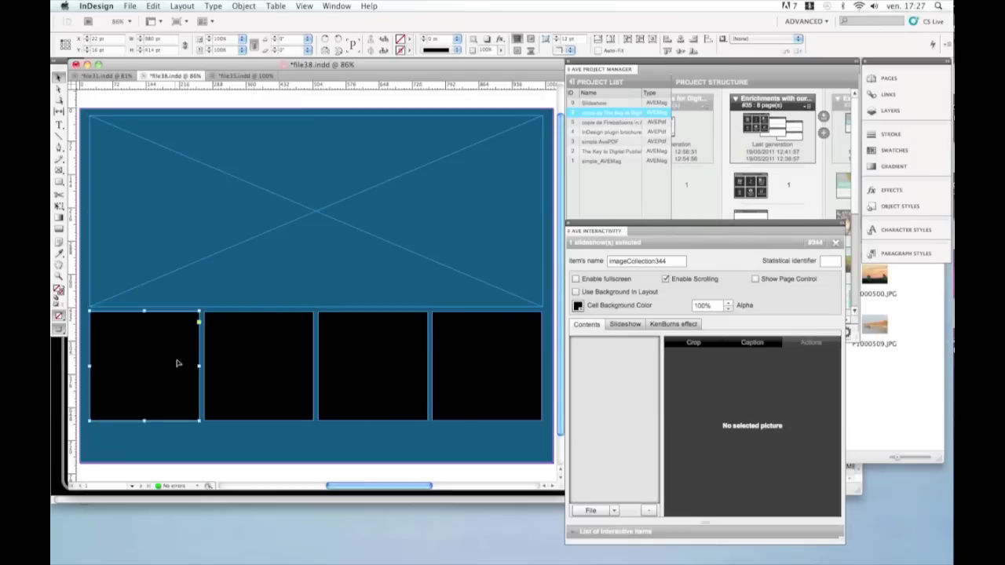
click(420, 263)
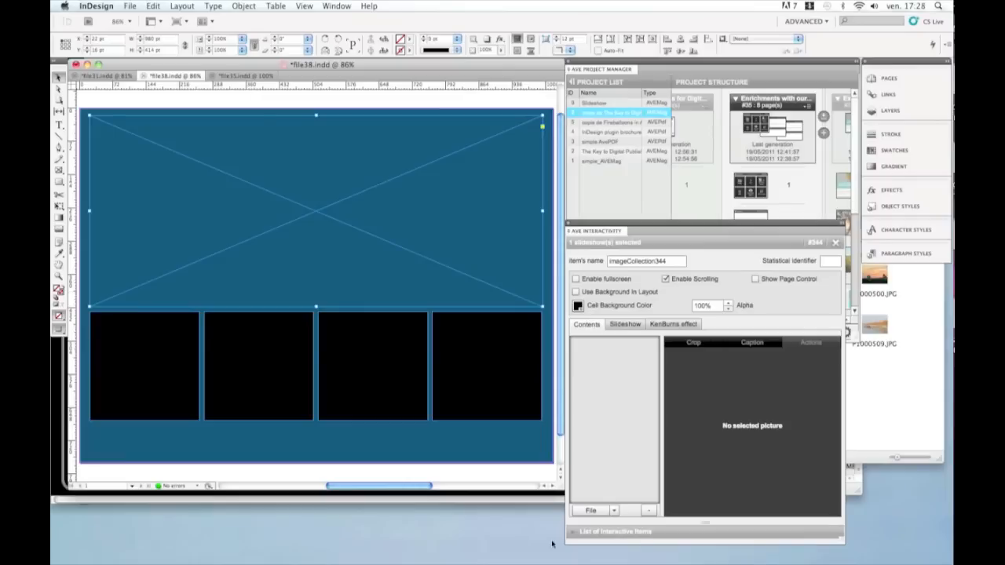
Step: Import pictures from the Images folder into the new slideshow's contents and widen the interactivity panel
click(605, 512)
key(Escape)
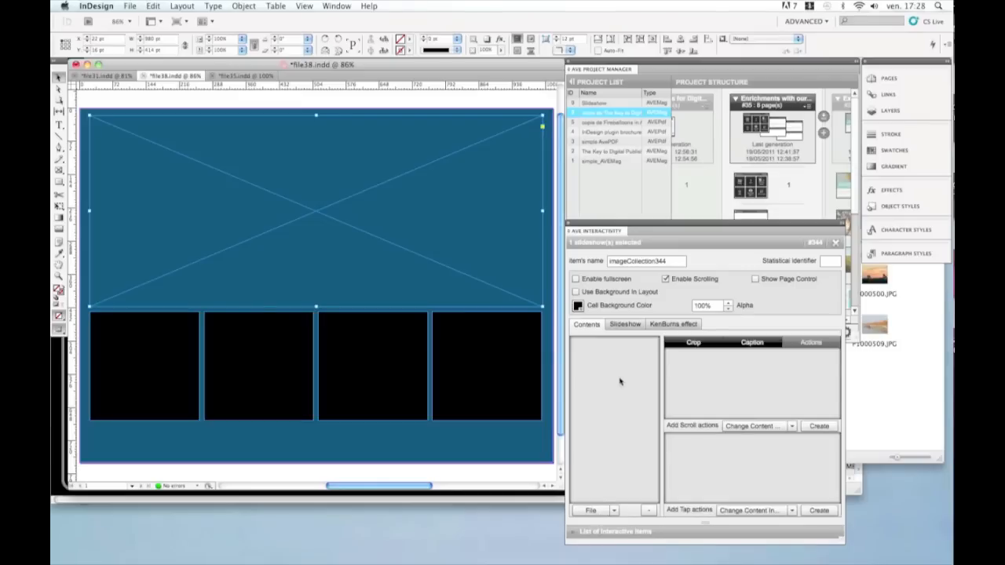
click(594, 512)
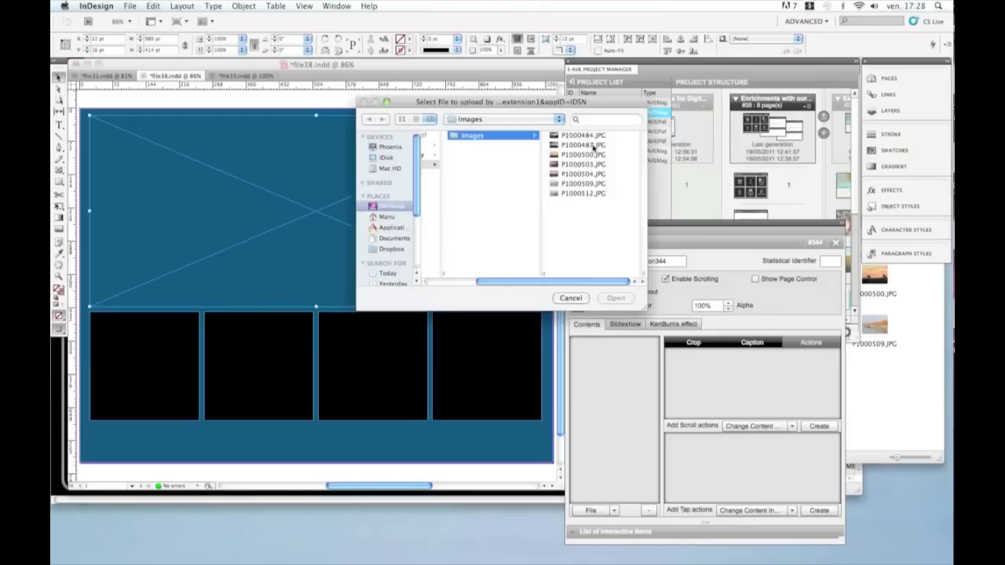
click(594, 145)
click(615, 299)
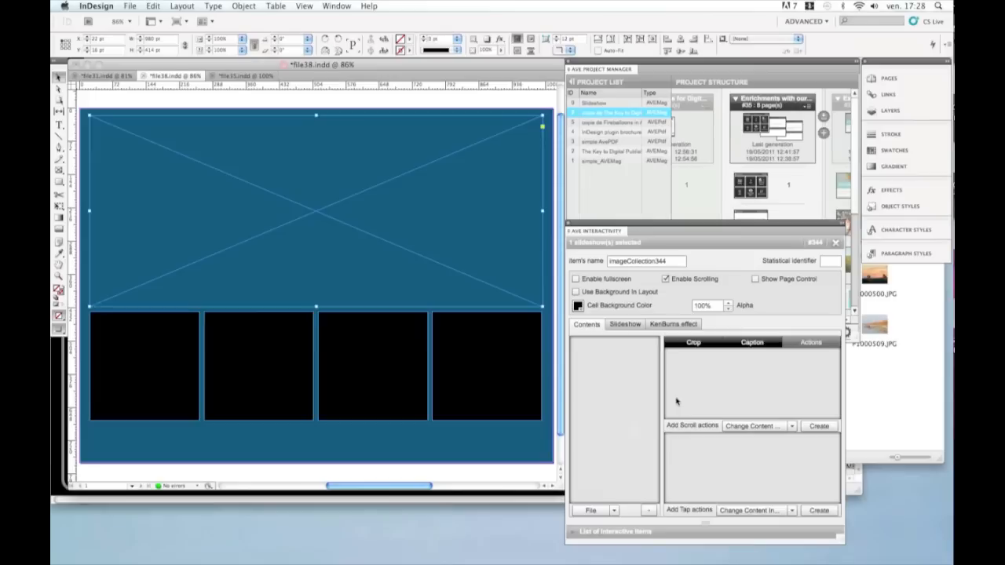
mouse_move(845, 539)
mouse_down()
mouse_move(864, 540)
mouse_move(824, 540)
mouse_move(857, 541)
mouse_up()
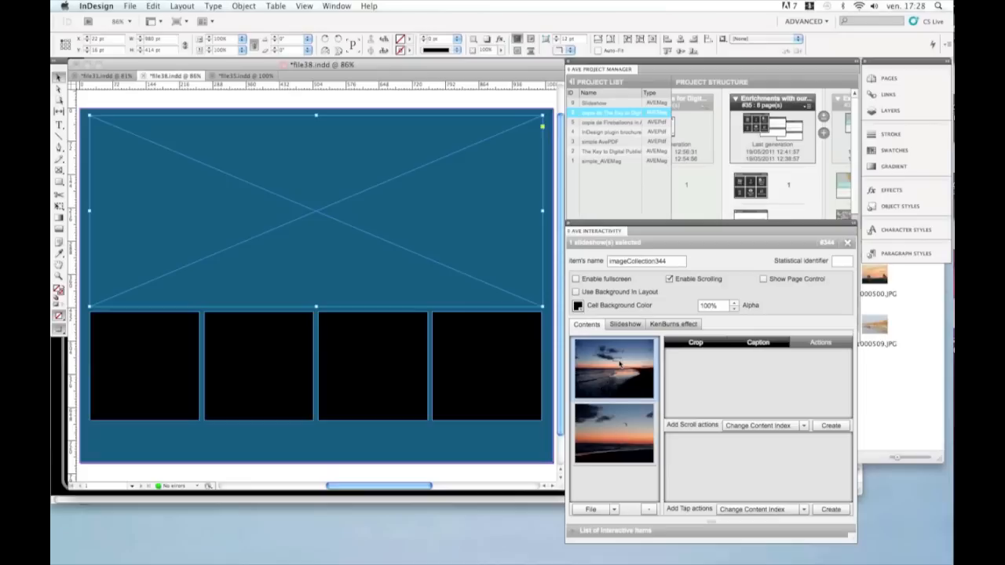
Step: Place P1000484.JPG from the Finder's Images folder into the first thumbnail frame
click(160, 327)
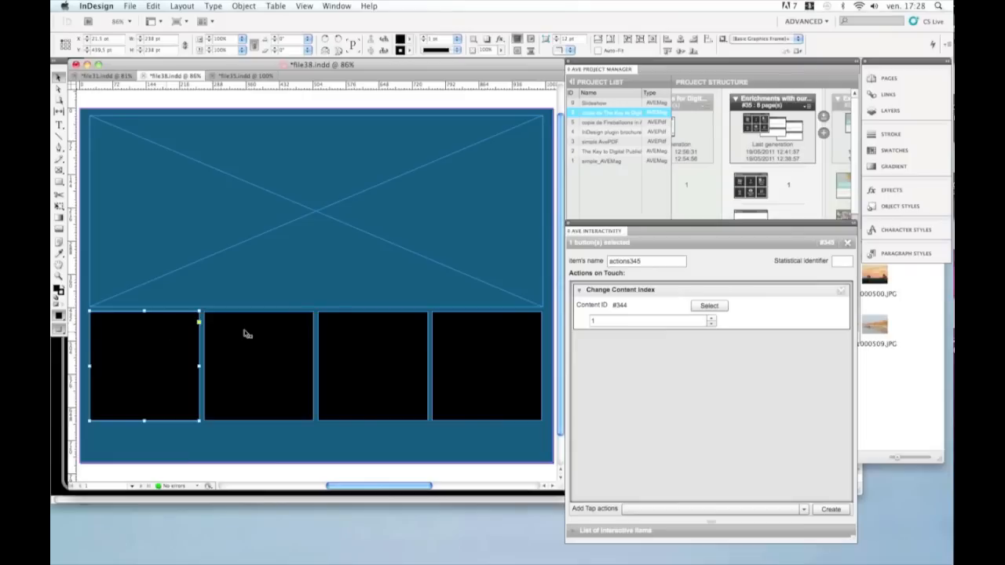
click(902, 377)
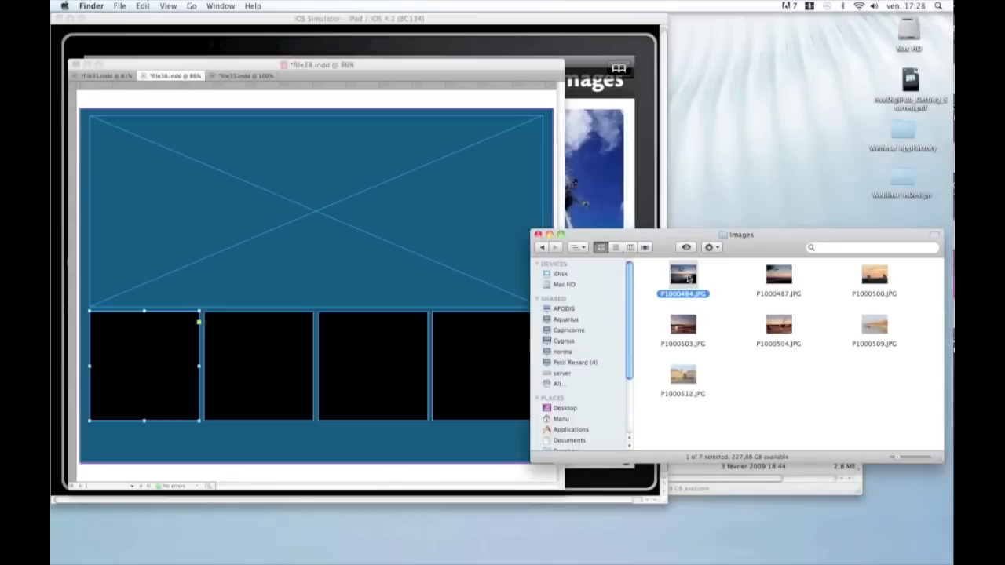
drag(688, 278, 156, 366)
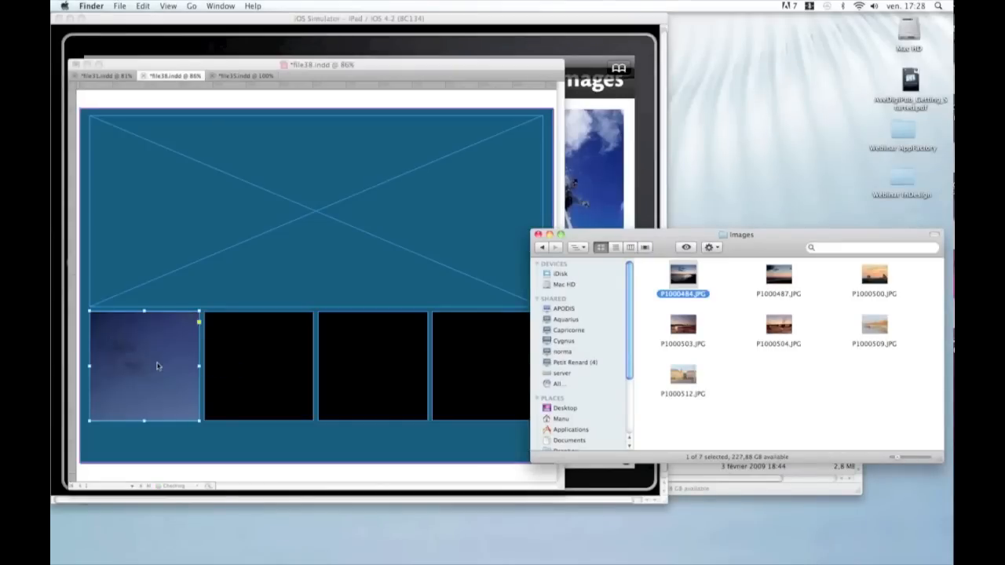
click(157, 365)
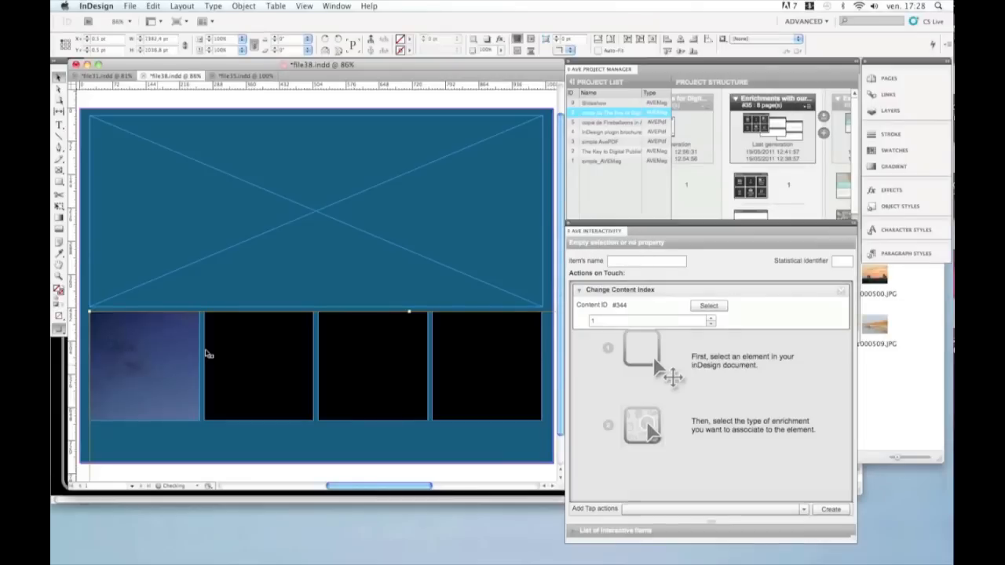
Step: Drag the picture out of the first thumbnail toward the slideshow frame and reset the ruler origin
drag(288, 351, 284, 213)
drag(87, 101, 238, 228)
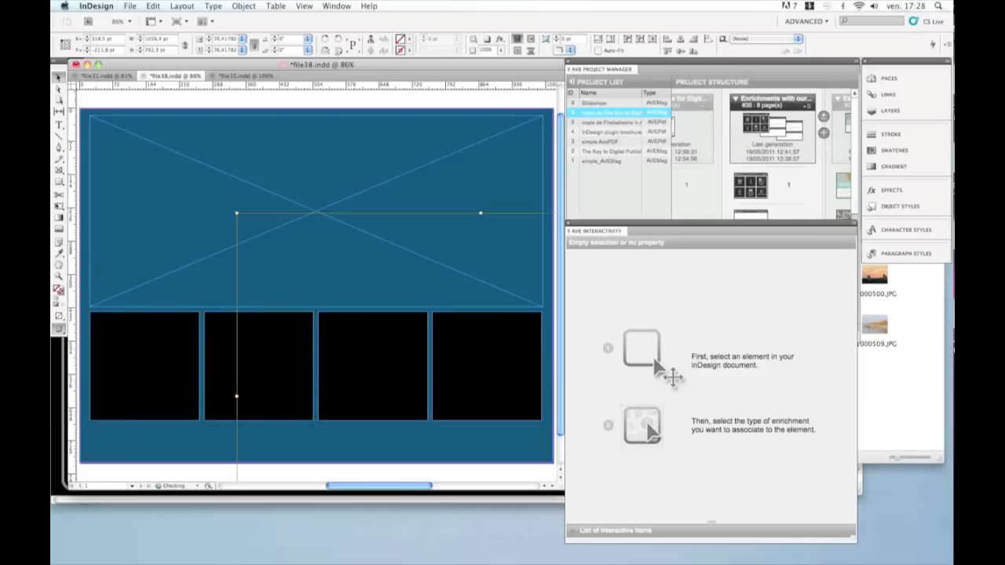
Step: Select the thumbnails and the slideshow in turn to inspect their links and Change Content Index actions
drag(317, 235, 156, 299)
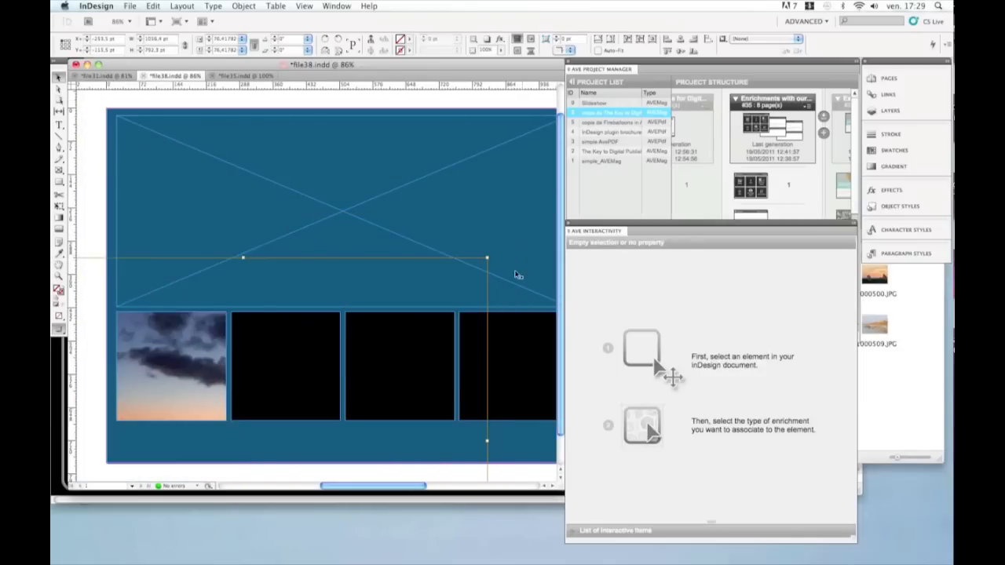
click(255, 377)
double_click(260, 375)
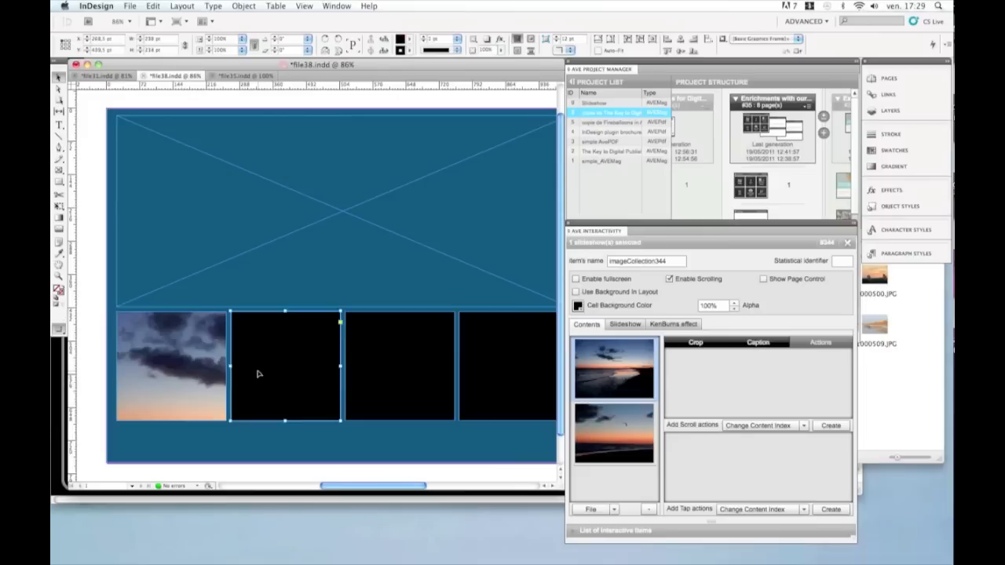
click(169, 380)
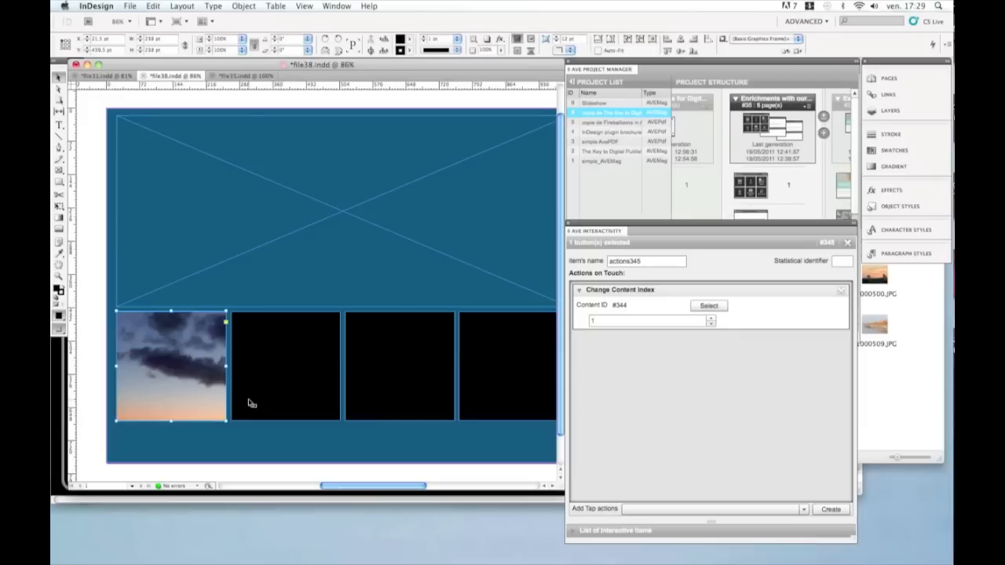
click(171, 365)
click(219, 440)
click(171, 361)
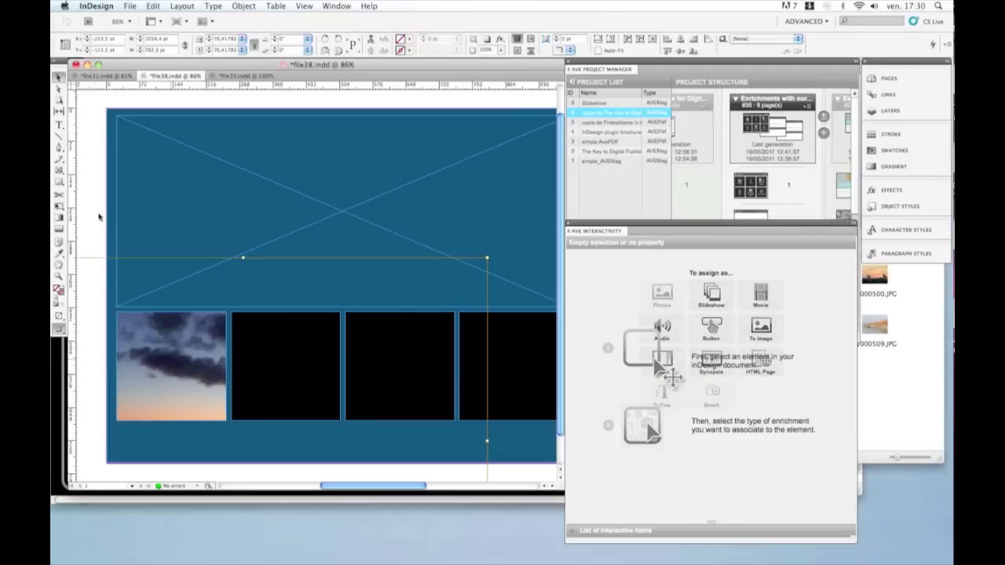
Step: Delete the first thumbnail button and draw a circular frame with the Ellipse Frame tool in its place
key(Delete)
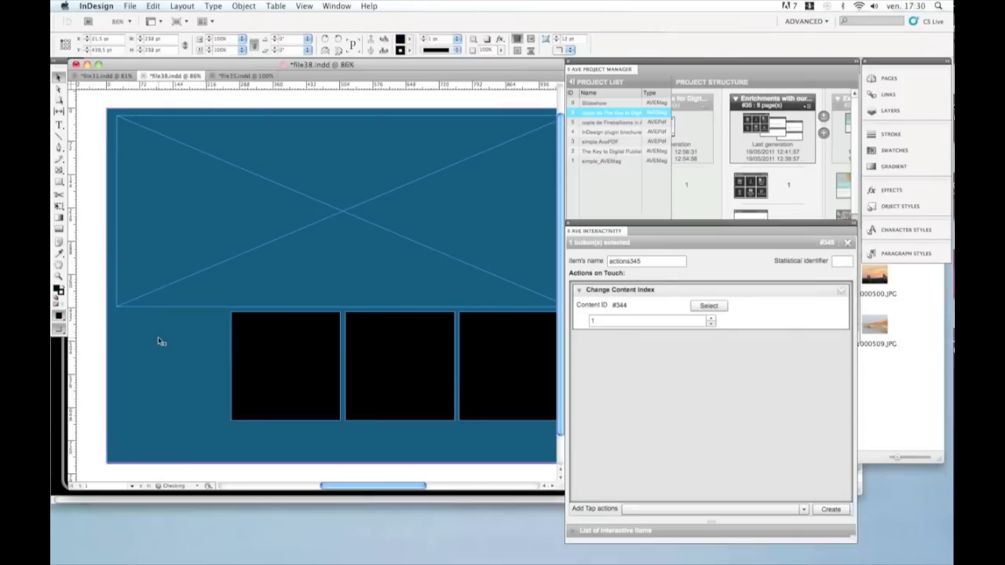
click(63, 170)
click(88, 182)
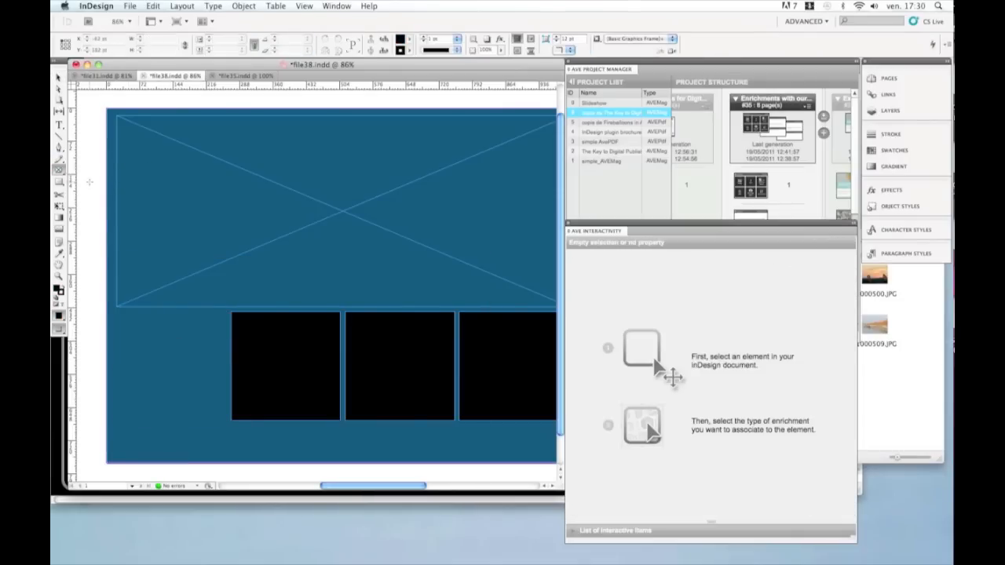
drag(132, 325, 218, 419)
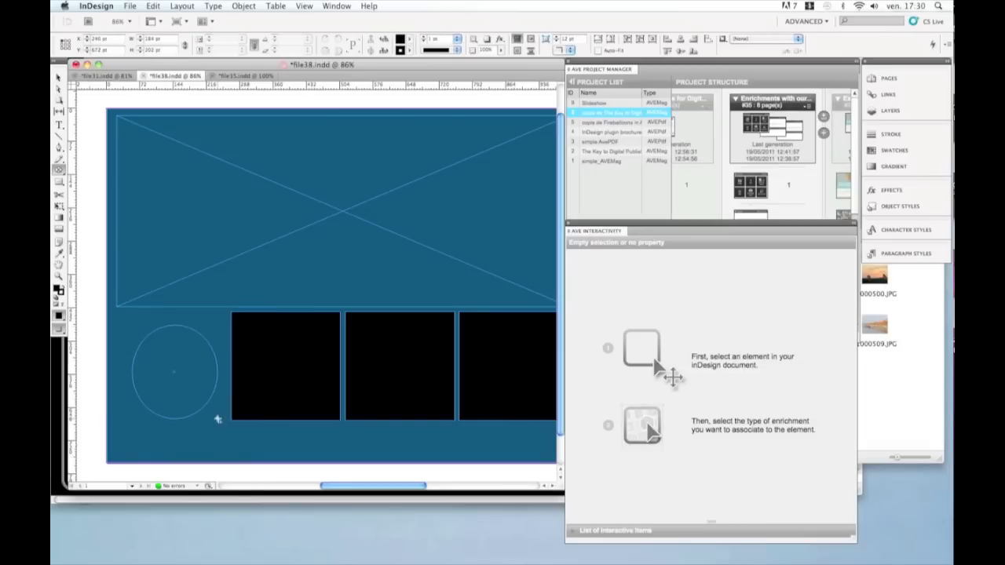
Step: Move and resize the circular frame to fill the first thumbnail slot below the slideshow
click(56, 79)
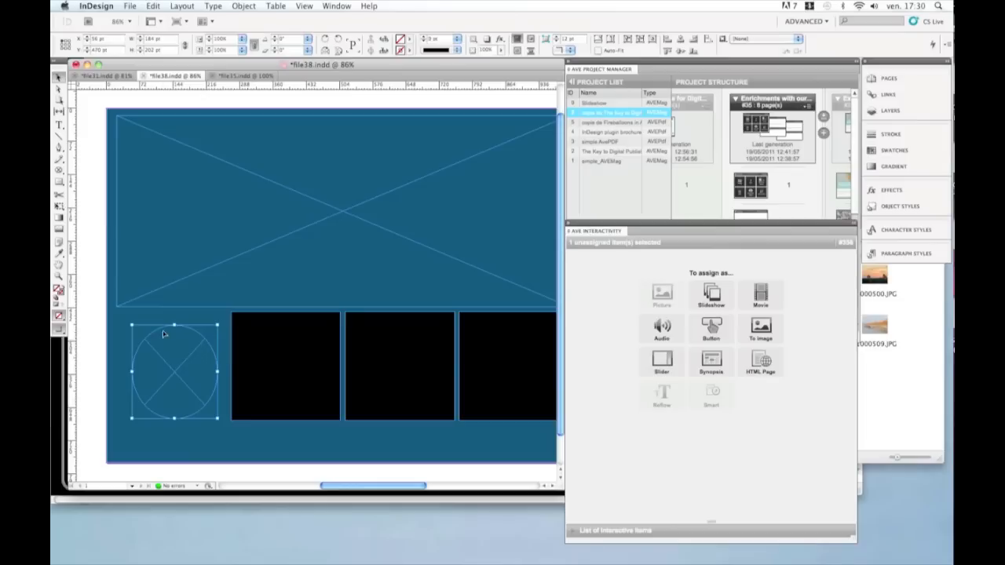
drag(165, 331, 147, 323)
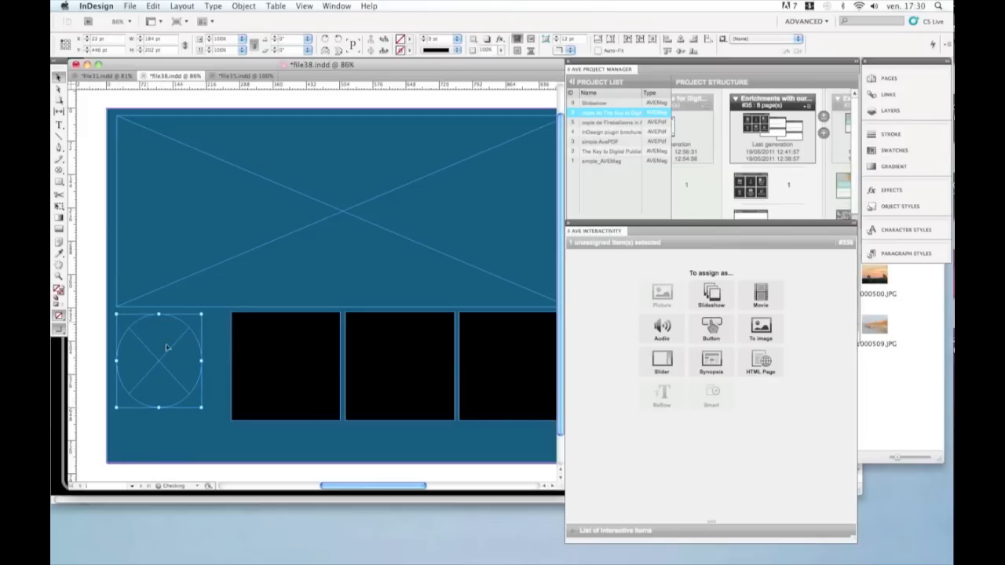
drag(200, 408, 213, 420)
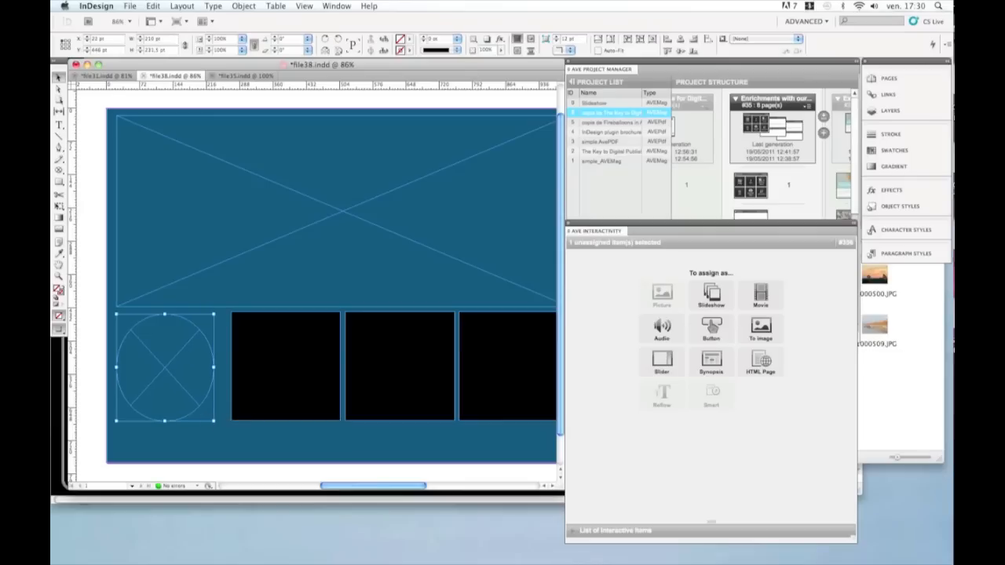
Step: Place P1000484.JPG from the Finder's Images folder into the circular frame
click(922, 317)
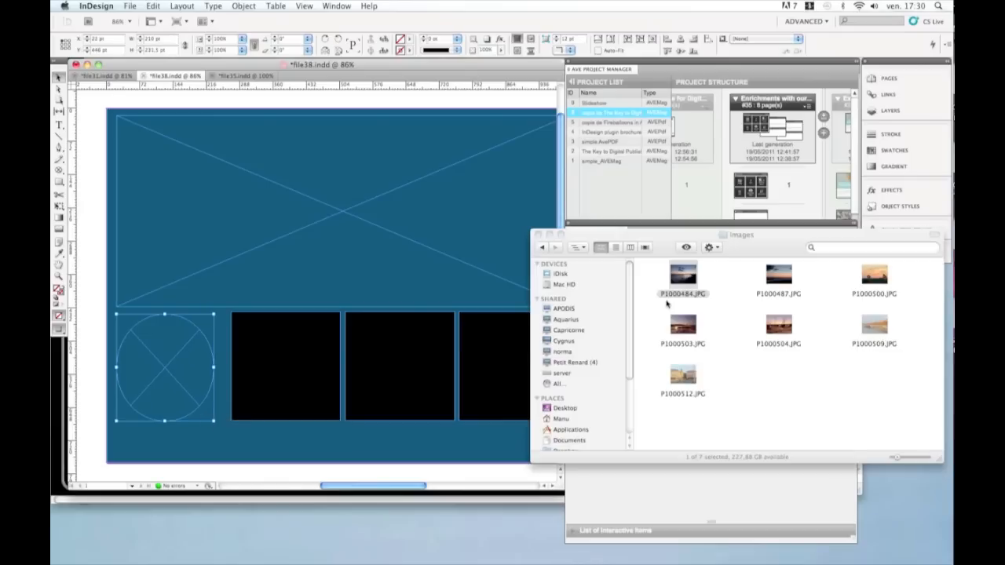
drag(671, 284, 180, 370)
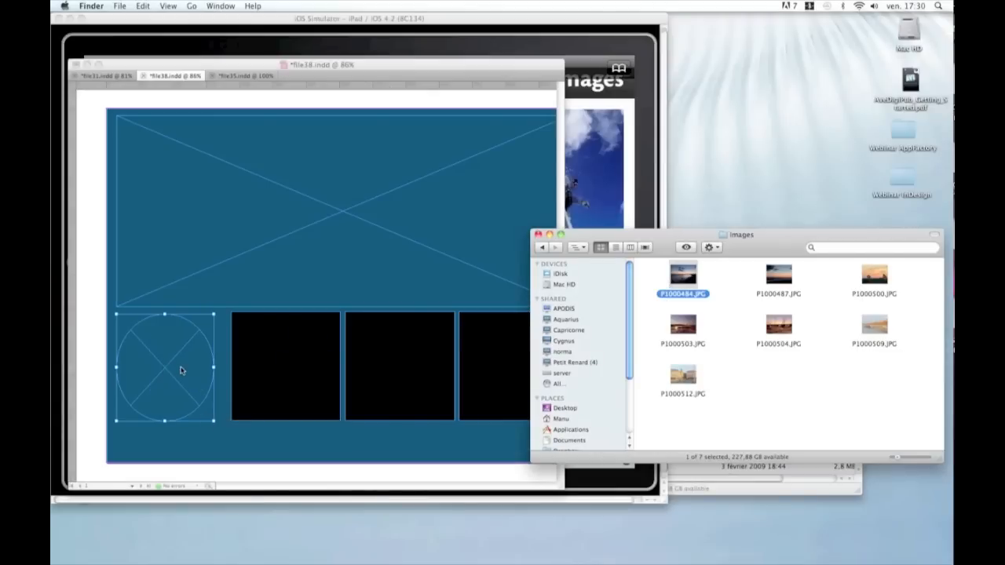
click(179, 373)
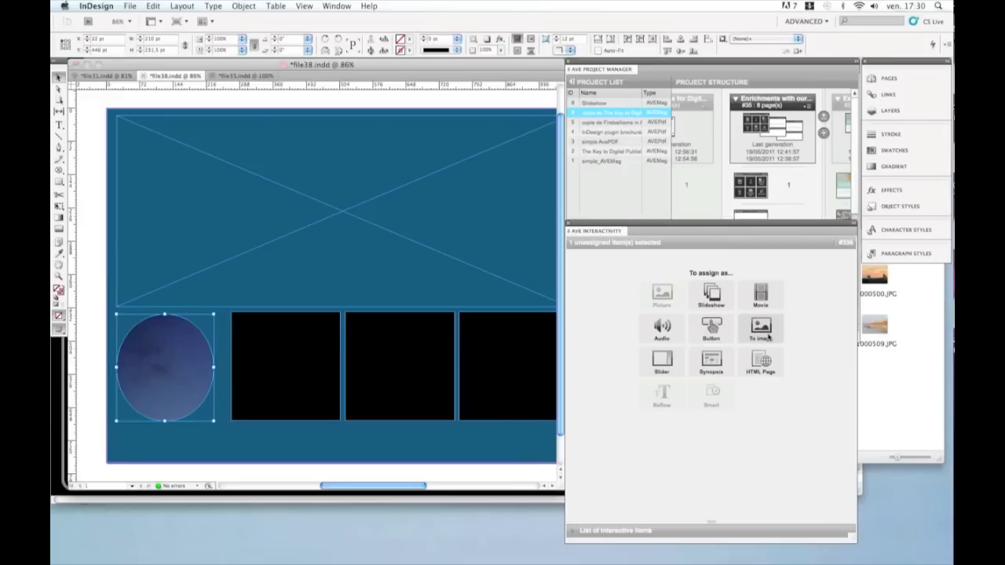
Step: Assign the circle as a To image enrichment and add a Change Content Index tap action
click(770, 336)
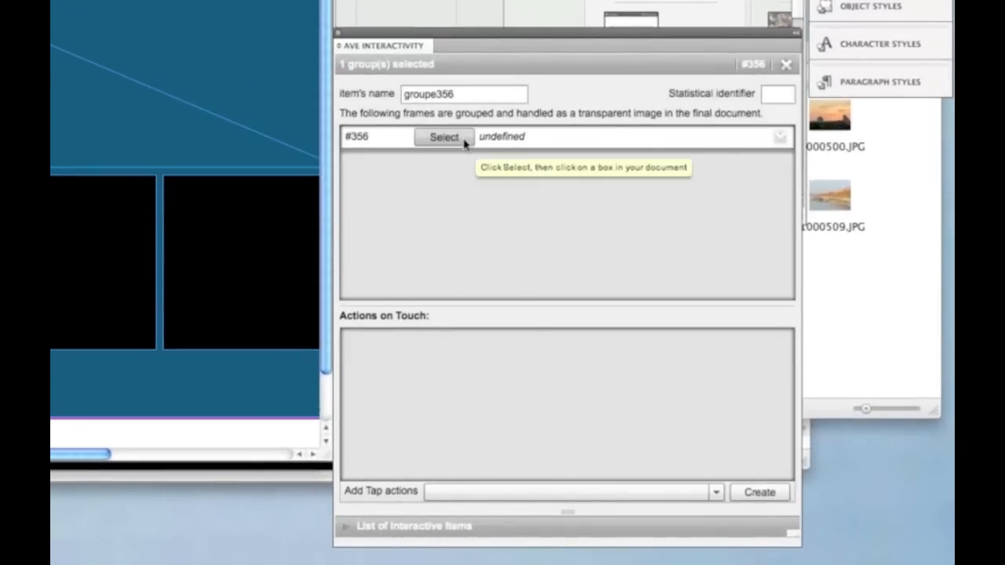
click(621, 494)
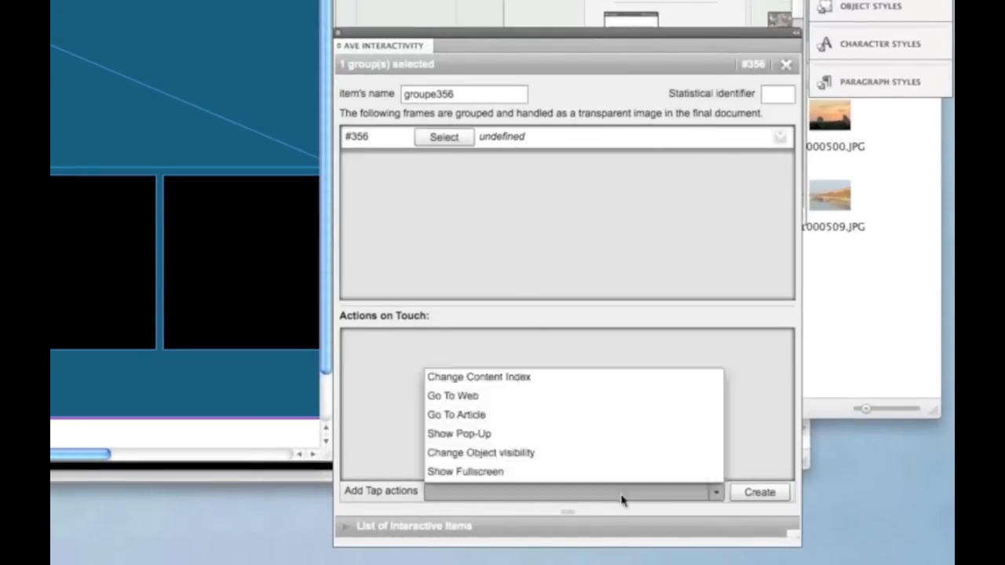
click(559, 380)
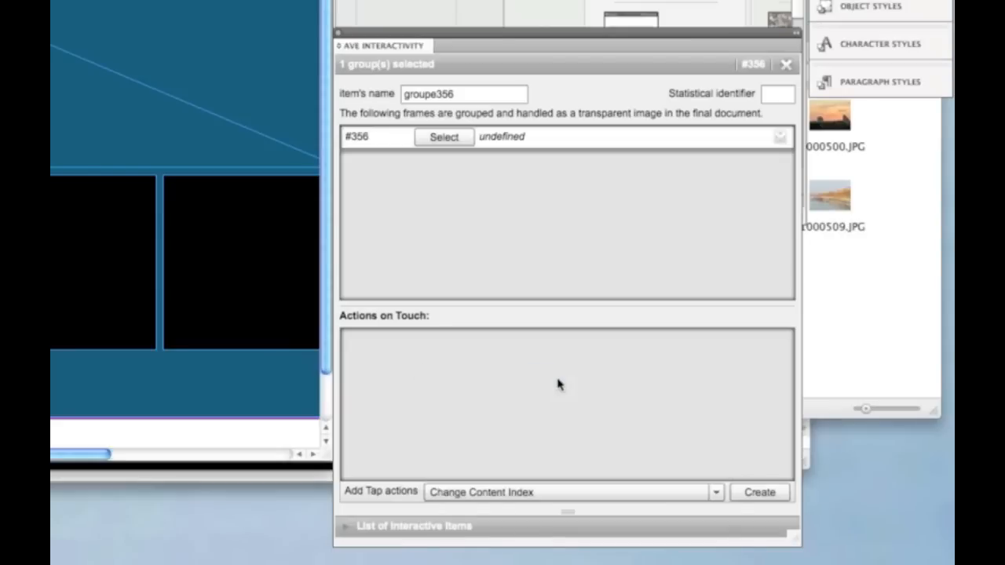
click(759, 493)
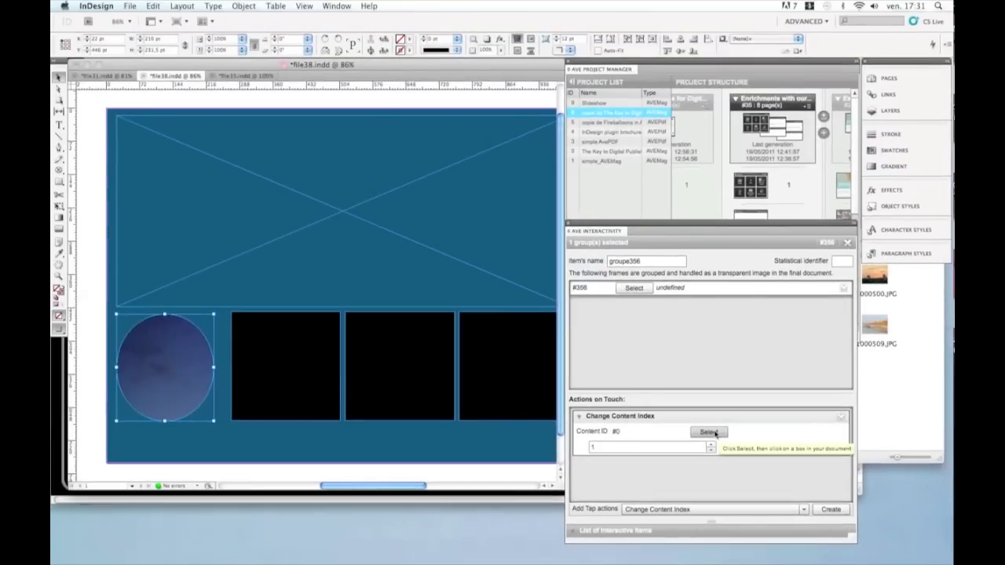
Step: Set the circle's Change Content Index target to the slideshow, keeping content index 1
click(710, 432)
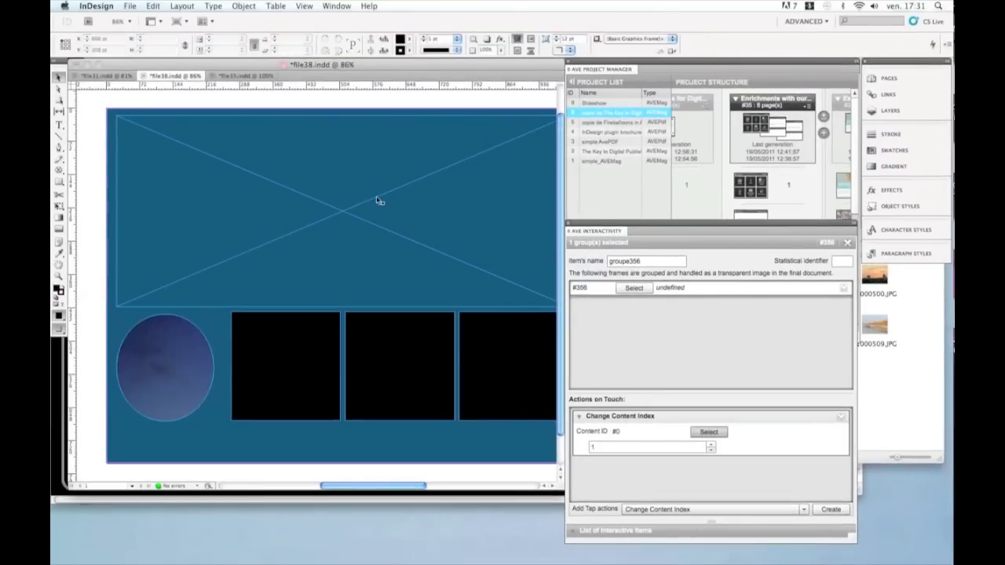
click(343, 213)
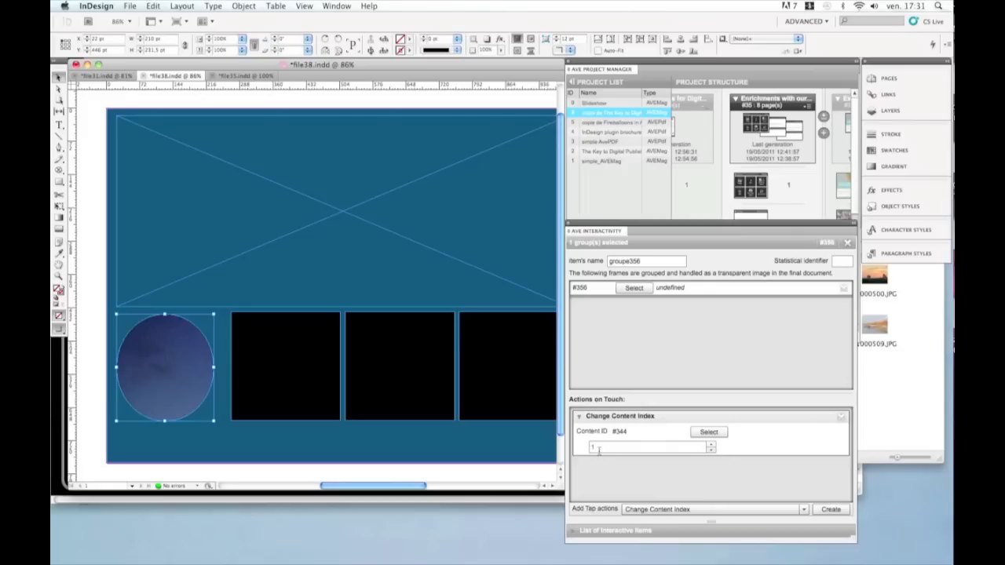
click(343, 216)
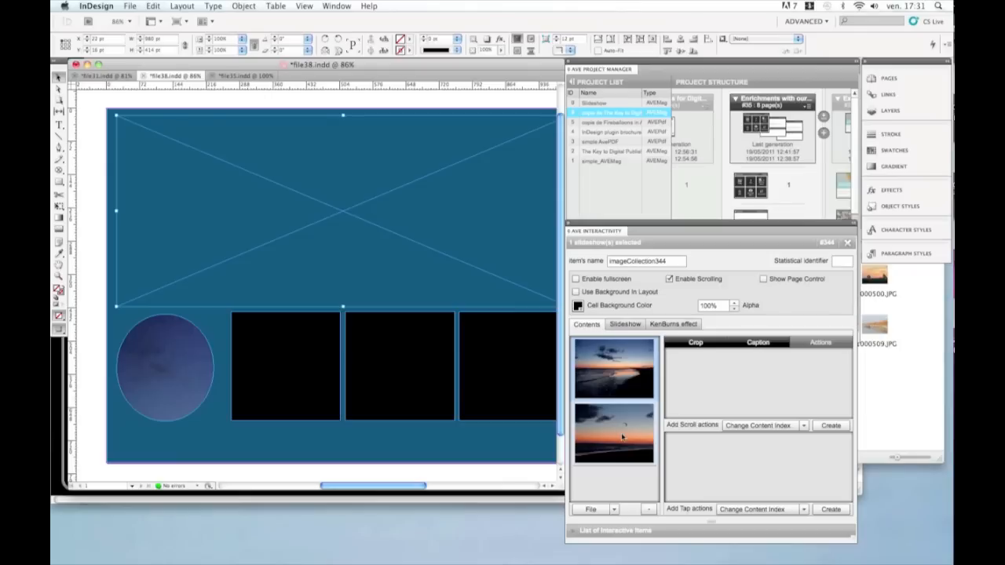
click(185, 380)
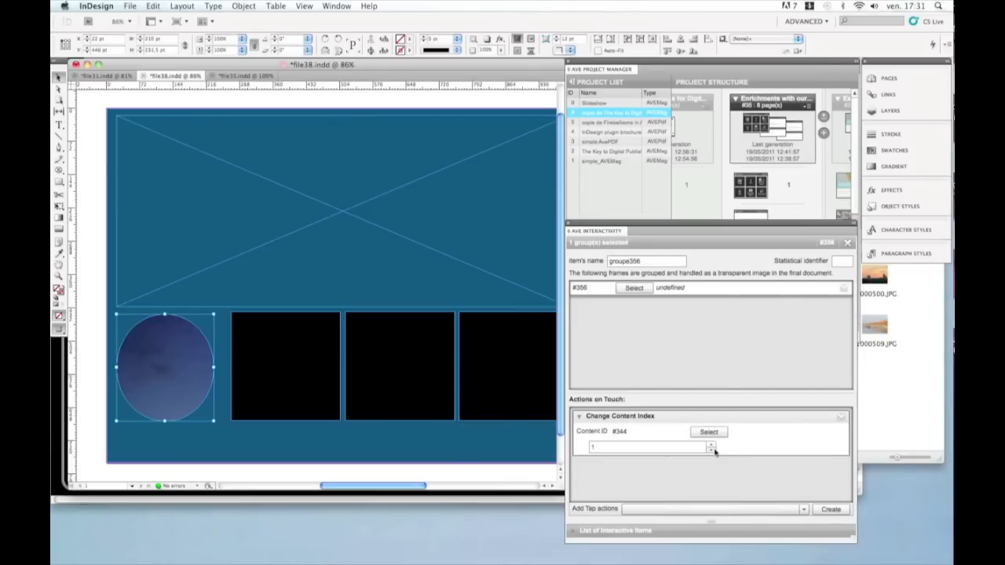
drag(601, 448, 582, 449)
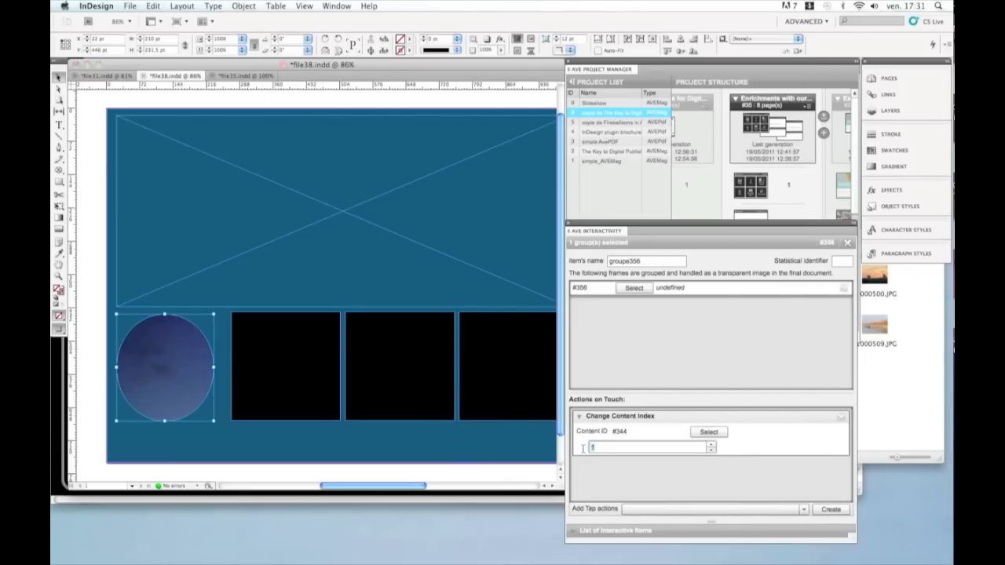
Step: Inspect the second thumbnail's action and the slideshow's content pictures
click(267, 360)
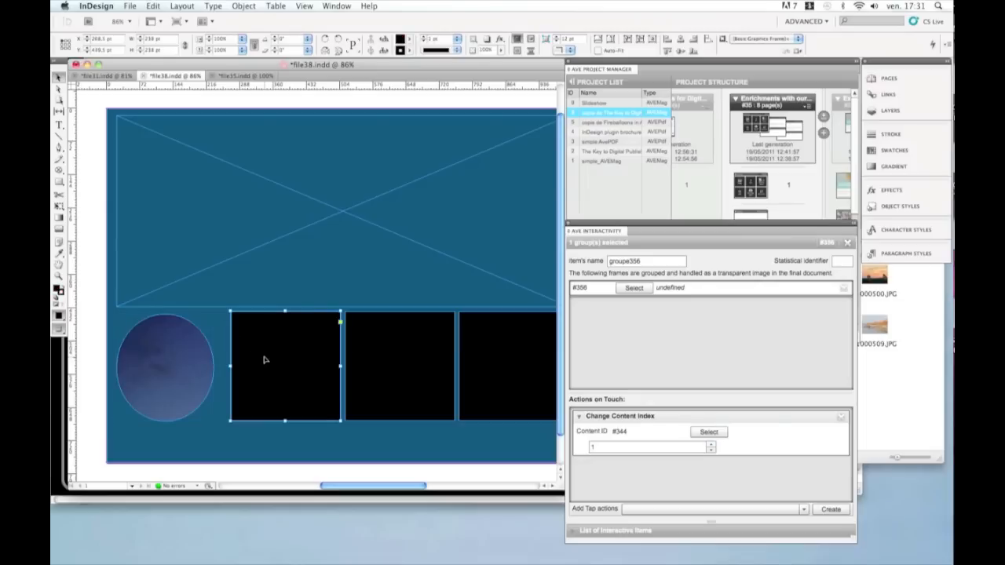
click(594, 323)
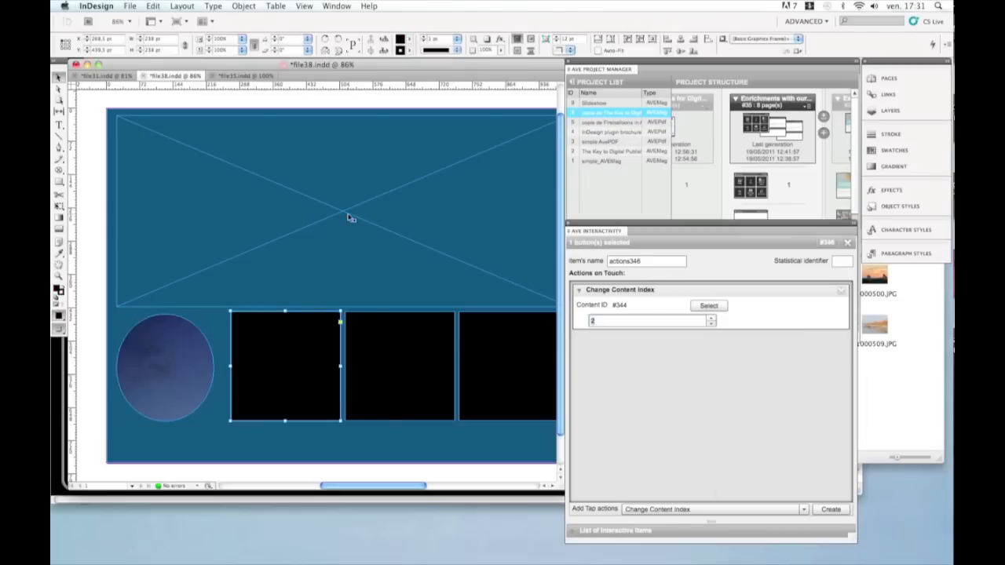
click(346, 217)
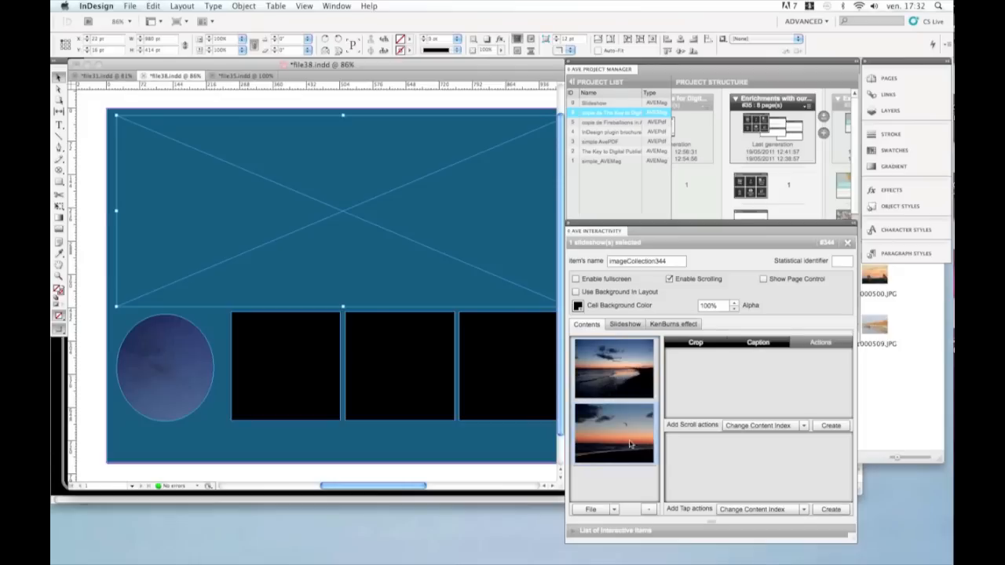
click(631, 379)
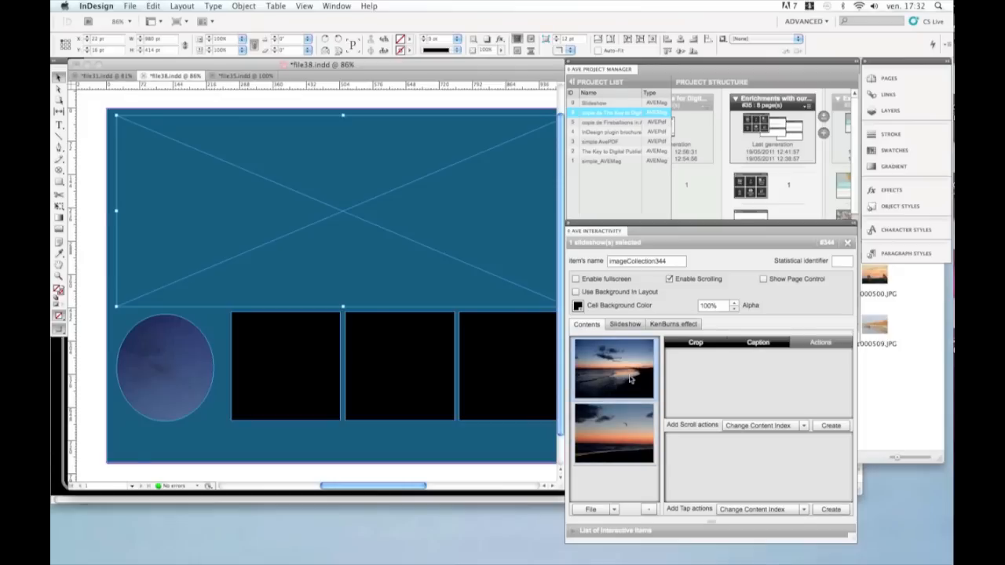
click(632, 452)
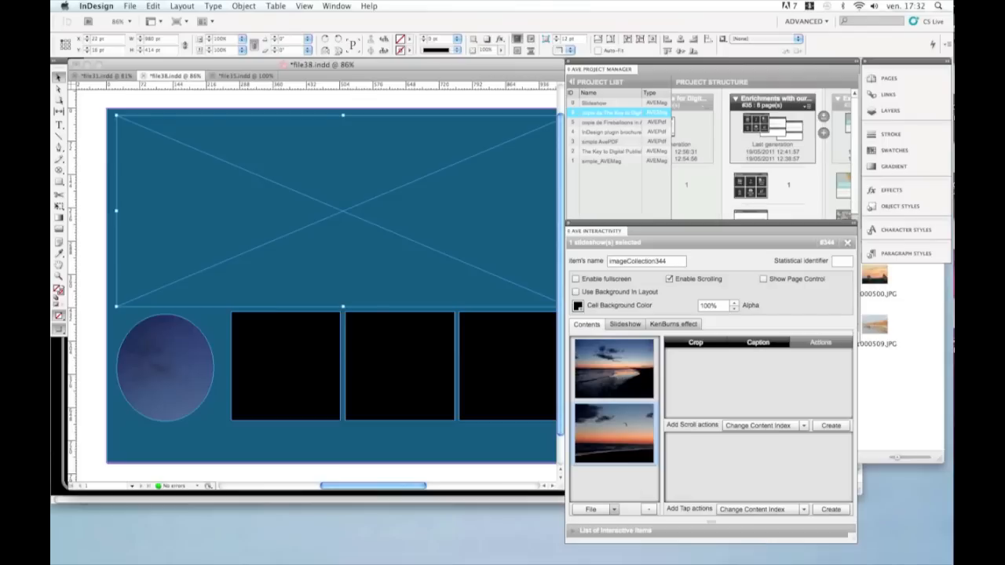
Step: Switch to Safari
mouse_move(571, 562)
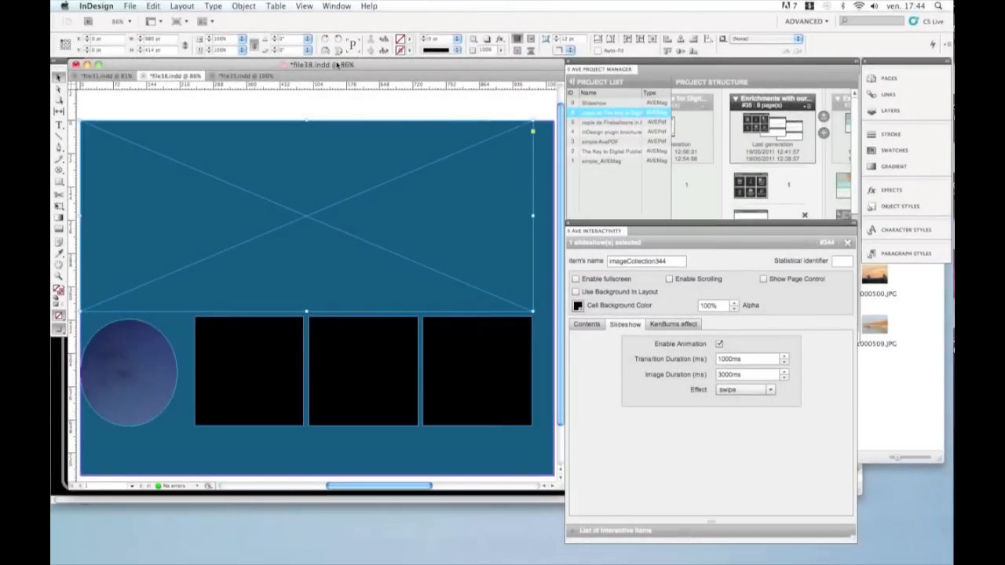
key(super+Tab)
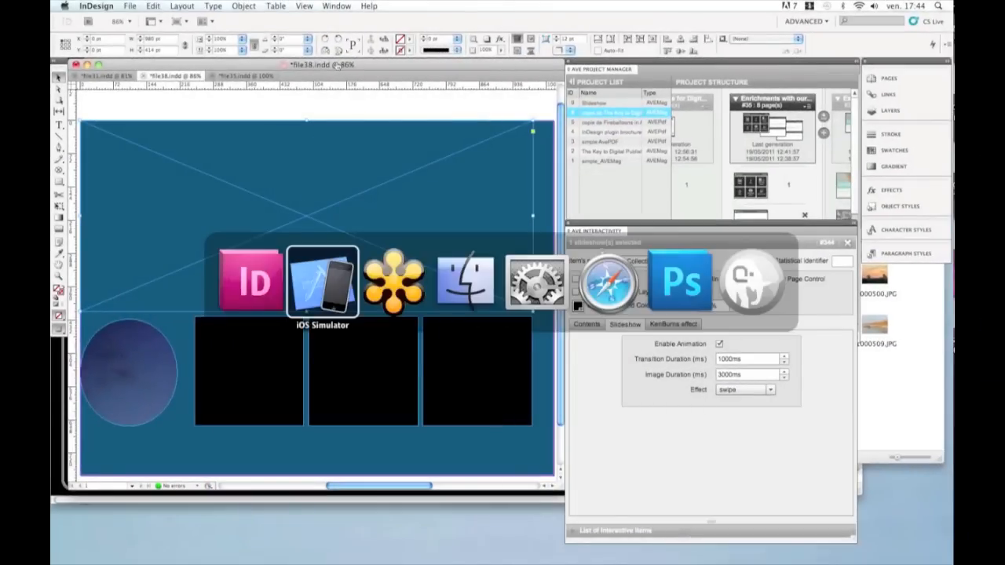
key(super+Tab)
key(super+Tab)
key(super+Tab)
key(super+Tab)
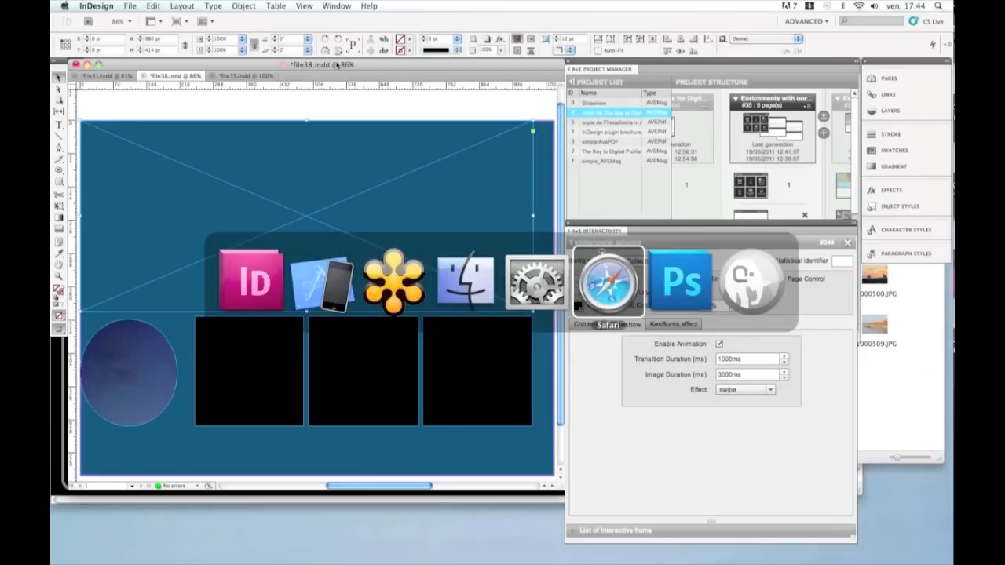
key(super)
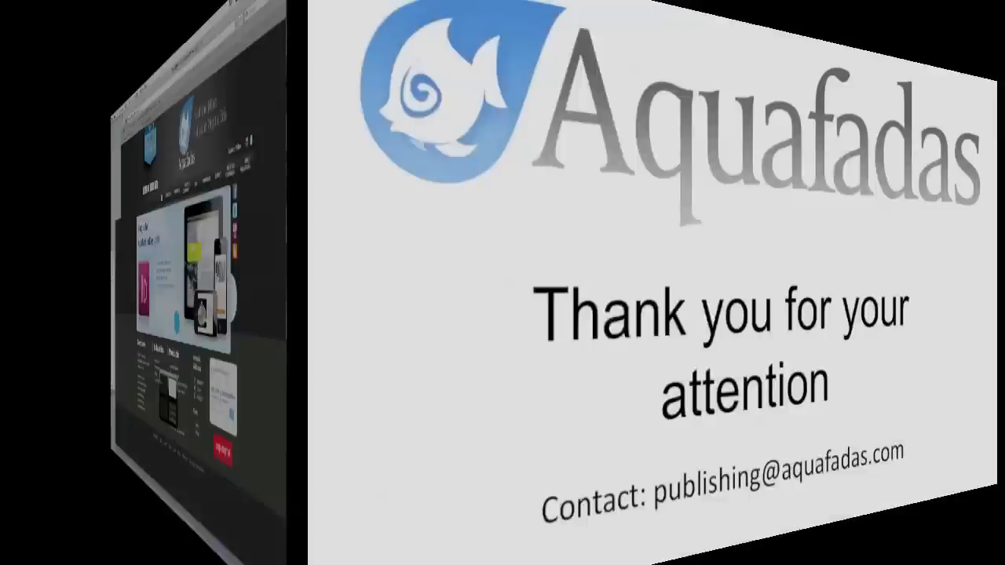